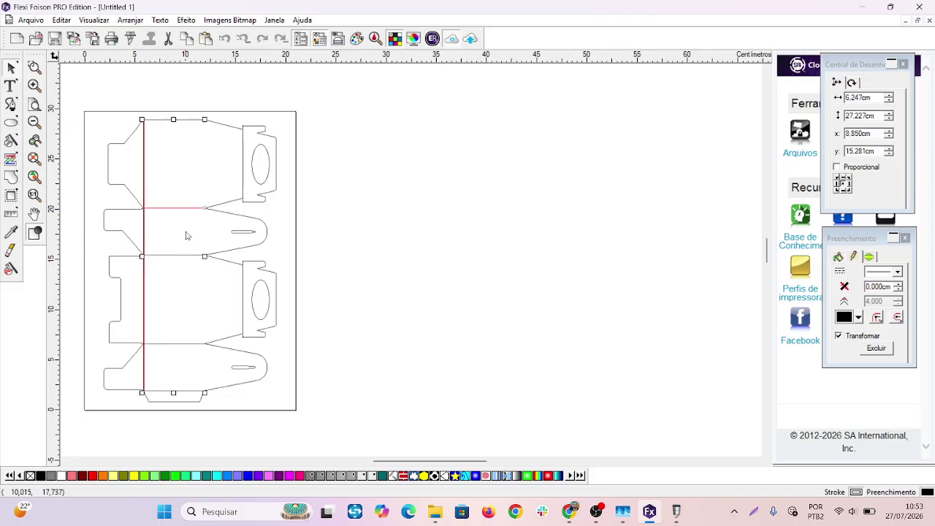
- Apply a custom dashed line style with 0,3 cm dashes and 0,2 cm gaps to all the box template's fold lines
{"action": "left_click", "coordinate": [168, 256], "text": "shift"}
{"action": "left_click", "coordinate": [157, 343], "text": "shift"}
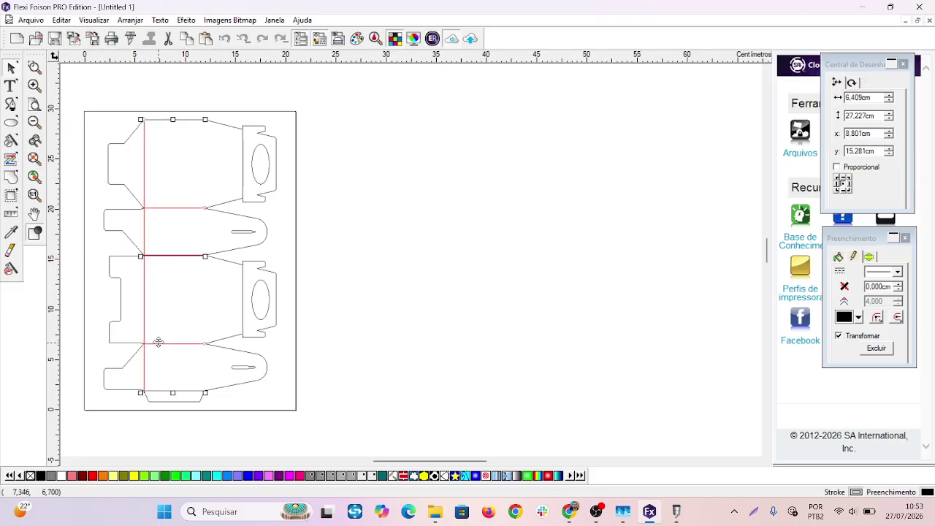
{"action": "left_click", "coordinate": [159, 393], "text": "shift"}
{"action": "left_click", "coordinate": [244, 174], "text": "shift"}
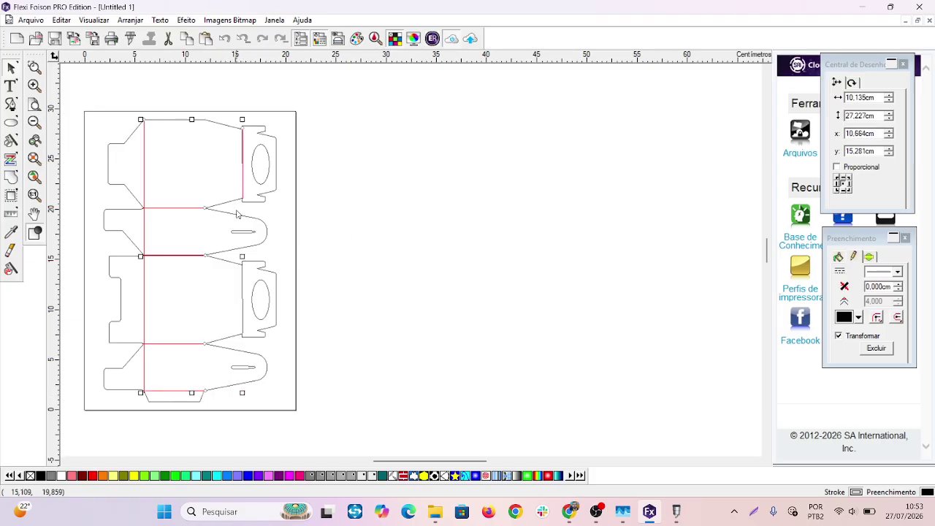
{"action": "left_click", "coordinate": [242, 297], "text": "shift"}
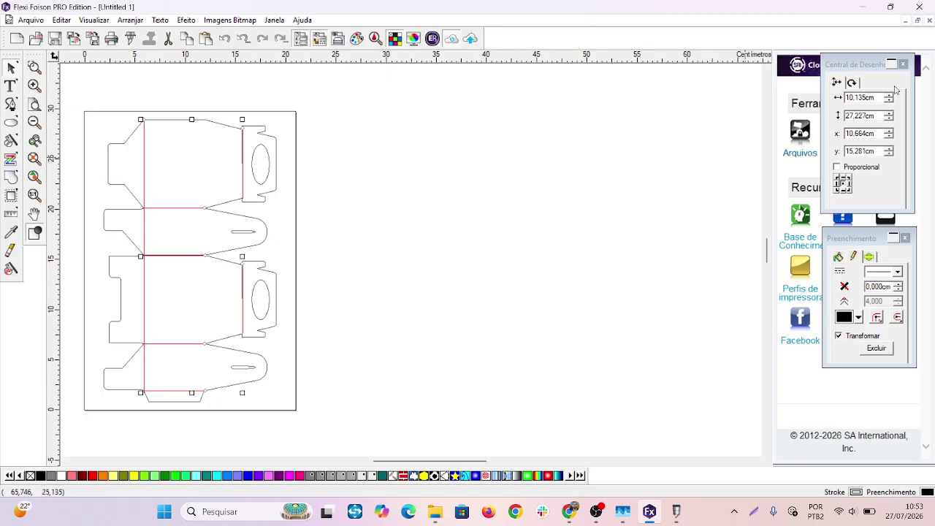
{"action": "left_click", "coordinate": [897, 273]}
{"action": "left_click", "coordinate": [881, 330]}
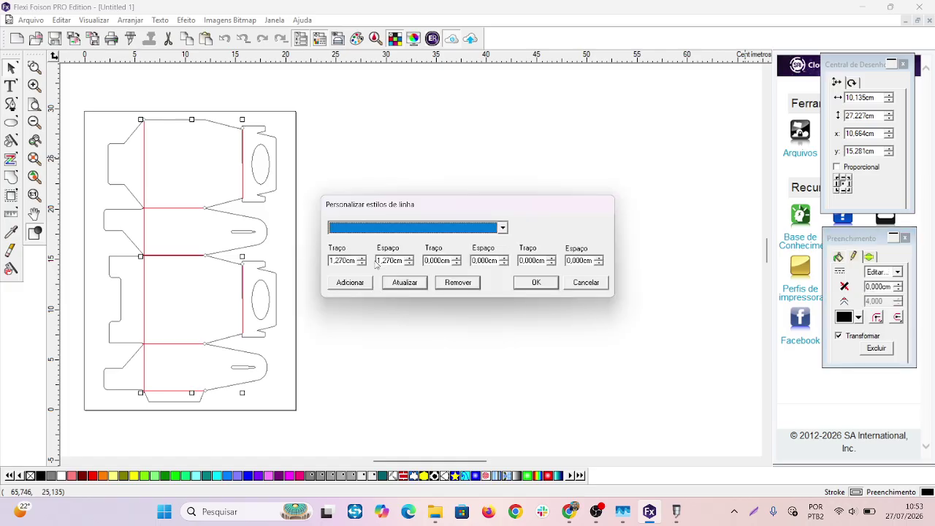
{"action": "double_click", "coordinate": [347, 260]}
{"action": "type", "text": "0,3"}
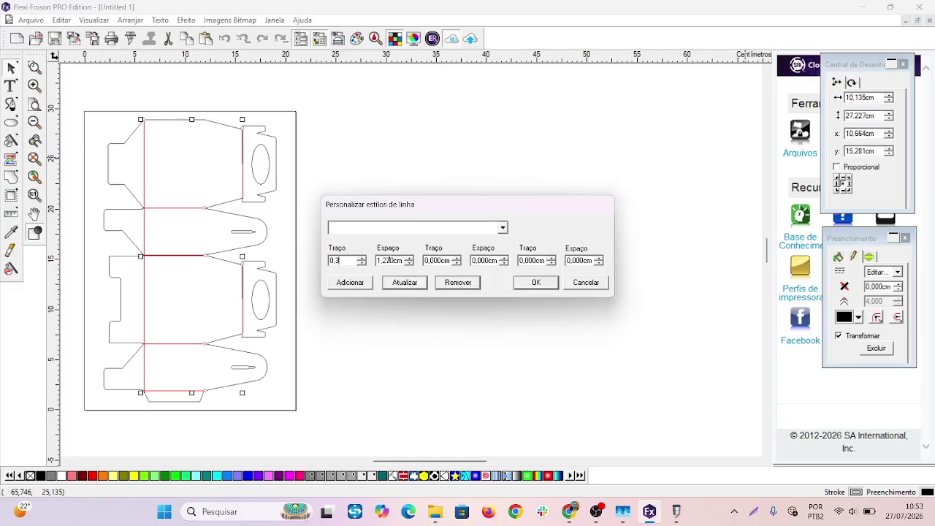
{"action": "double_click", "coordinate": [388, 260]}
{"action": "type", "text": "0,2"}
{"action": "left_click", "coordinate": [523, 285]}
{"action": "left_click", "coordinate": [496, 288]}
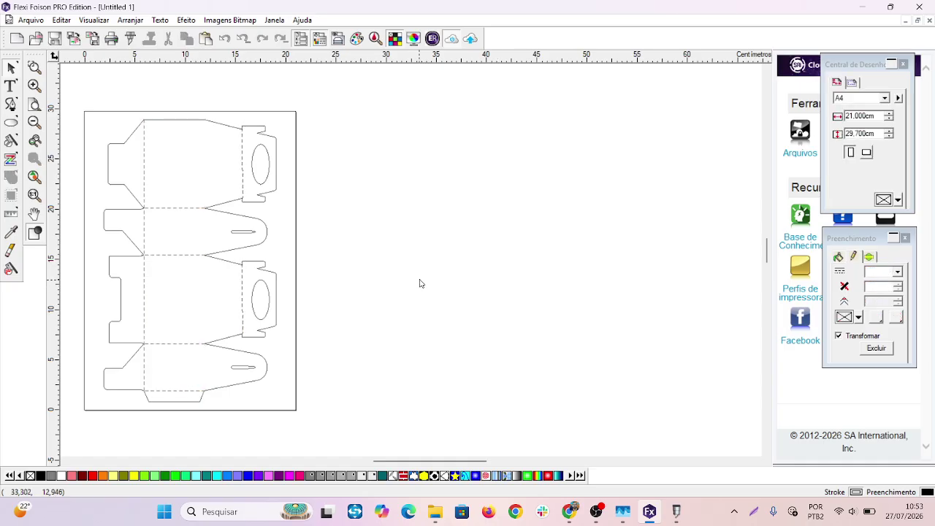
- Move the Mickey face and the name lettering to the empty area right of the page, with the lettering above the face
{"action": "scroll", "coordinate": [294, 238], "scroll_direction": "down", "scroll_amount": 3}
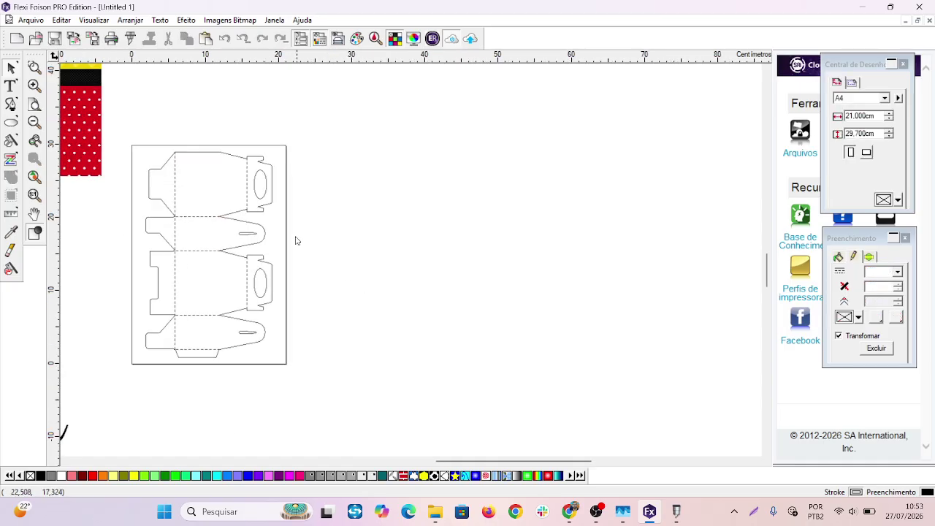
{"action": "scroll", "coordinate": [304, 238], "scroll_direction": "down", "scroll_amount": 4}
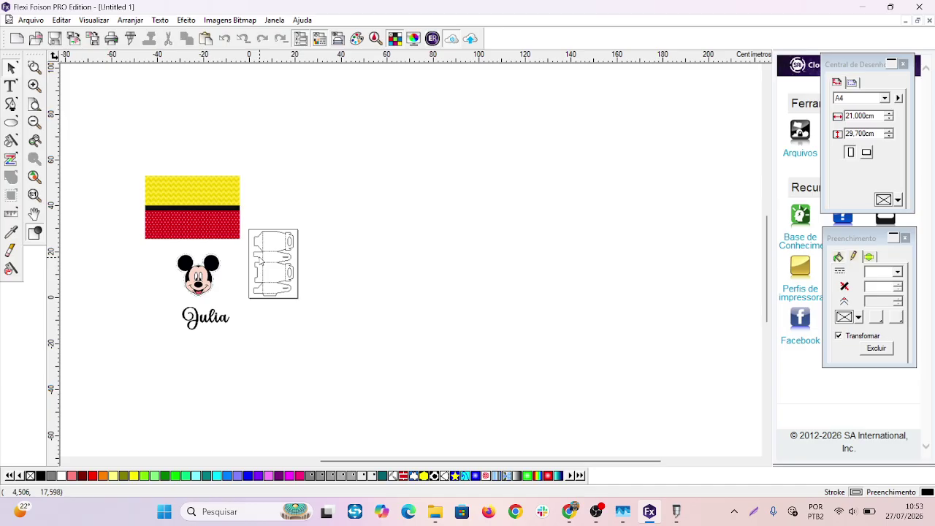
{"action": "scroll", "coordinate": [302, 277], "scroll_direction": "down", "scroll_amount": 3}
{"action": "scroll", "coordinate": [302, 193], "scroll_direction": "up", "scroll_amount": 5}
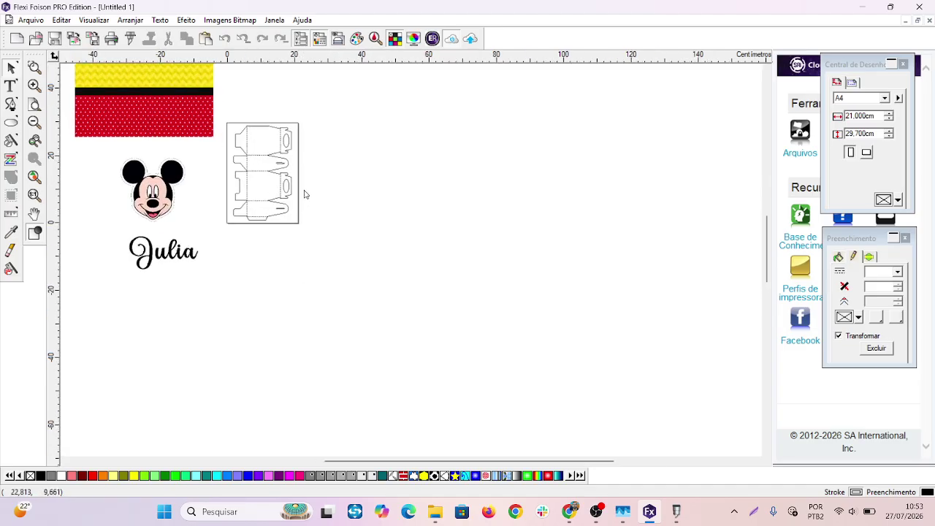
{"action": "scroll", "coordinate": [241, 198], "scroll_direction": "up", "scroll_amount": 1}
{"action": "scroll", "coordinate": [260, 246], "scroll_direction": "down", "scroll_amount": 3}
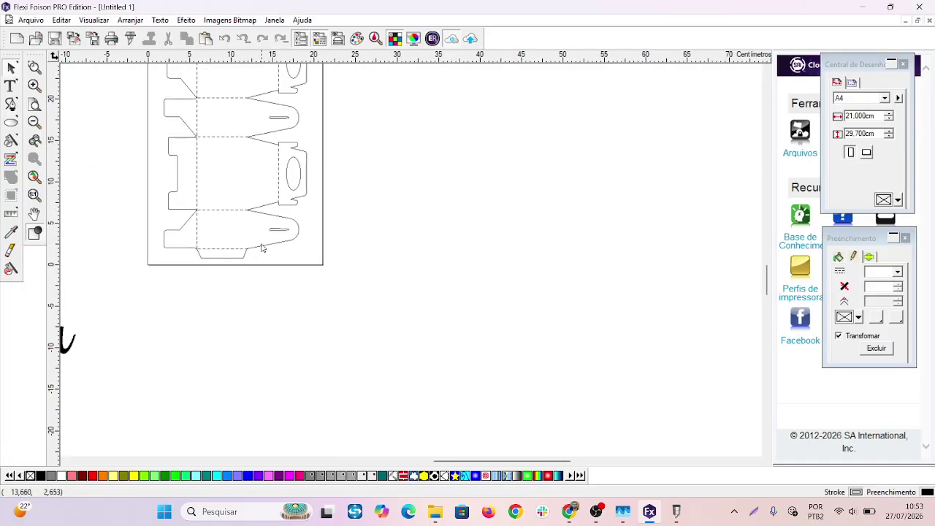
{"action": "scroll", "coordinate": [268, 260], "scroll_direction": "down", "scroll_amount": 2}
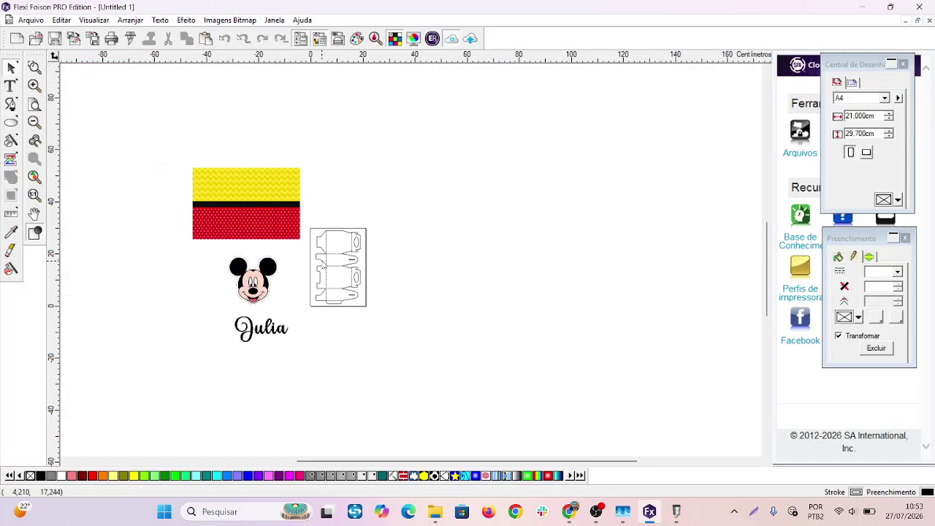
{"action": "left_click_drag", "start_coordinate": [260, 287], "coordinate": [256, 234]}
{"action": "scroll", "coordinate": [489, 318], "scroll_direction": "up", "scroll_amount": 1}
{"action": "key", "text": "ctrl+z"}
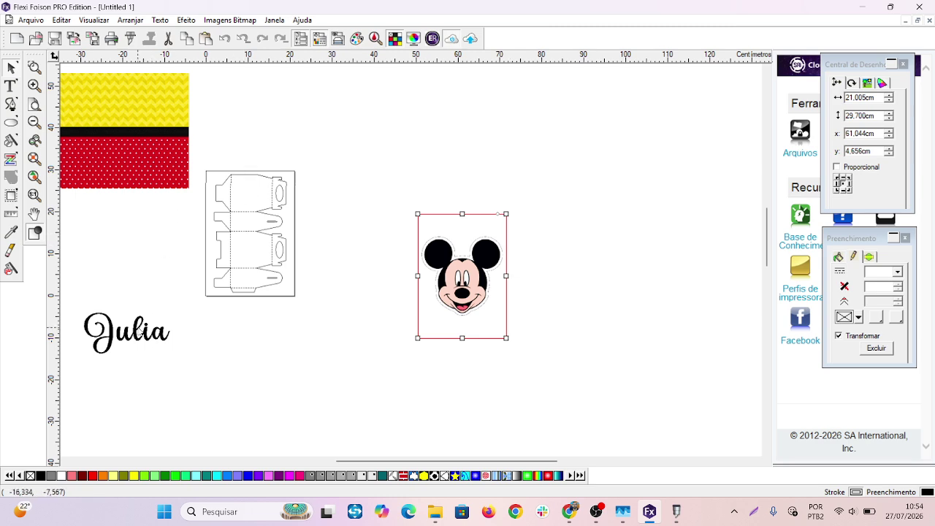
{"action": "left_click", "coordinate": [131, 336]}
{"action": "left_click_drag", "start_coordinate": [126, 334], "coordinate": [458, 181]}
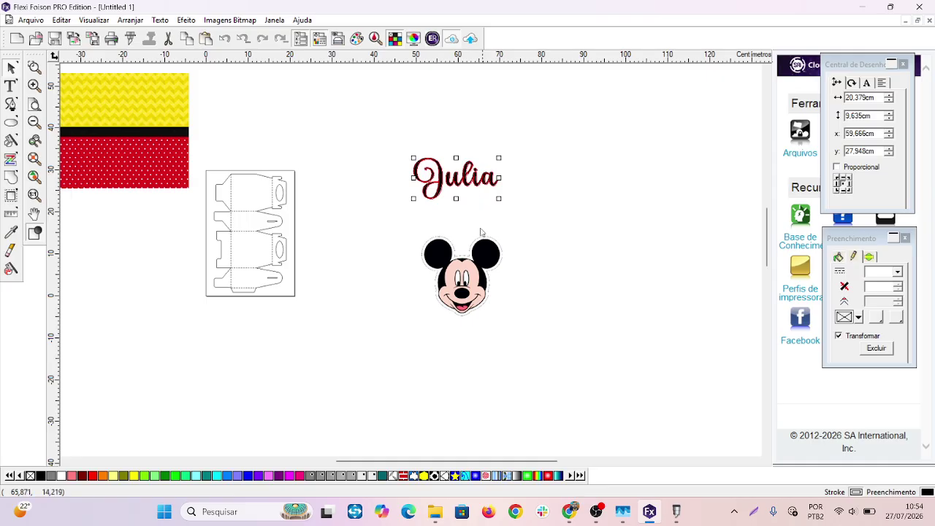
- Move the yellow, black and red patterned background closer to the page's left side, centred at about x -28,2 cm, y 29,7 cm
{"action": "scroll", "coordinate": [480, 232], "scroll_direction": "down", "scroll_amount": 2}
{"action": "left_click_drag", "start_coordinate": [248, 193], "coordinate": [195, 204]}
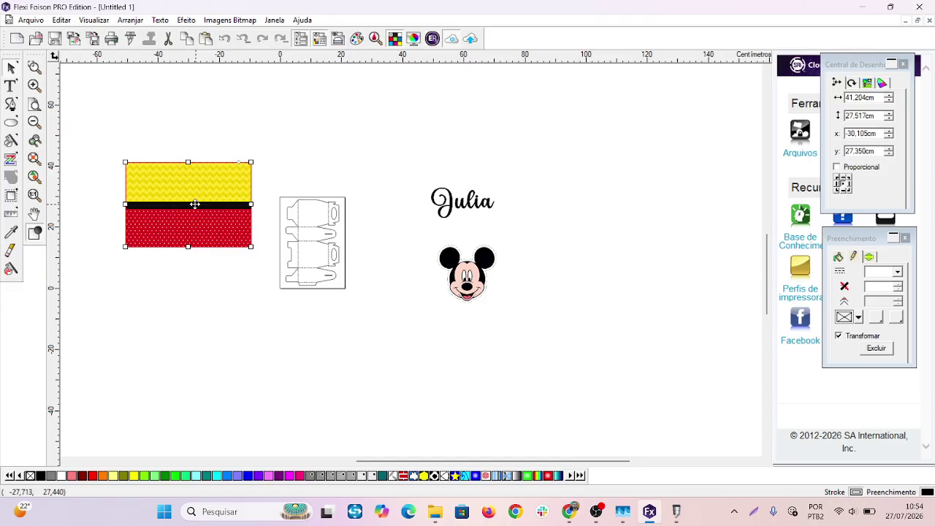
{"action": "left_click", "coordinate": [406, 162]}
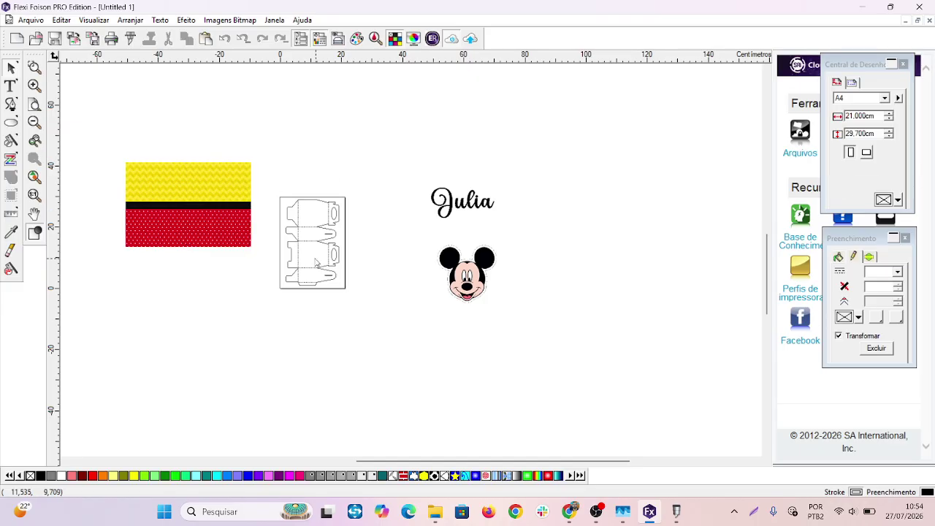
{"action": "scroll", "coordinate": [314, 269], "scroll_direction": "up", "scroll_amount": 1}
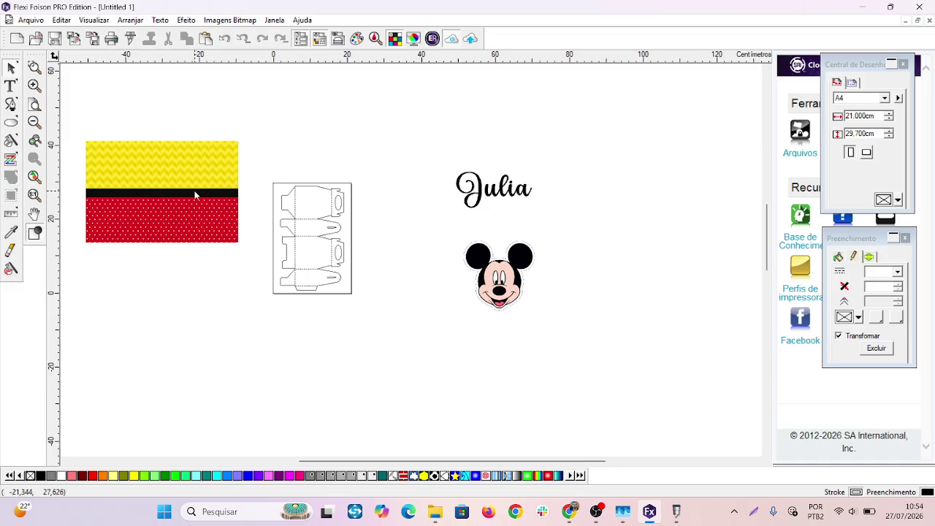
{"action": "left_click_drag", "start_coordinate": [195, 195], "coordinate": [176, 185]}
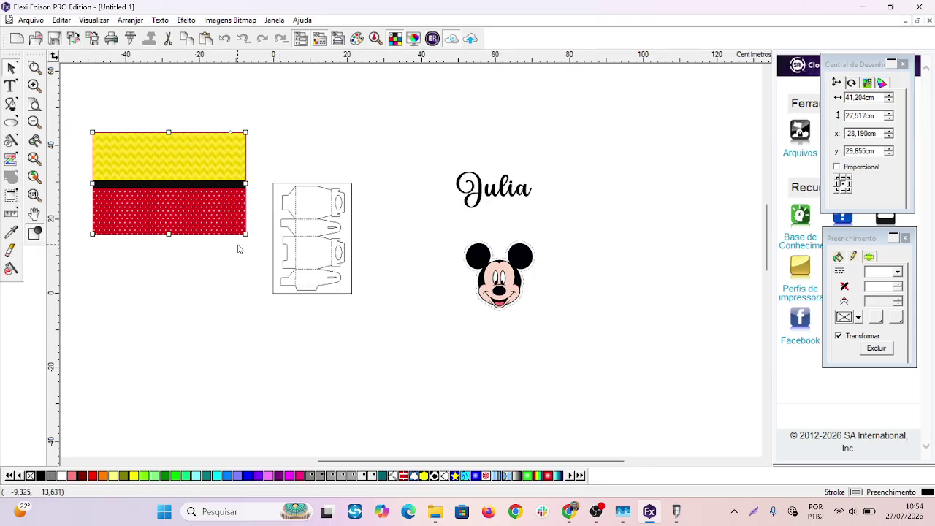
- Rotate the patterned background 90° clockwise so the red part is on the left and the yellow on the right
{"action": "left_click_drag", "start_coordinate": [848, 70], "coordinate": [673, 92]}
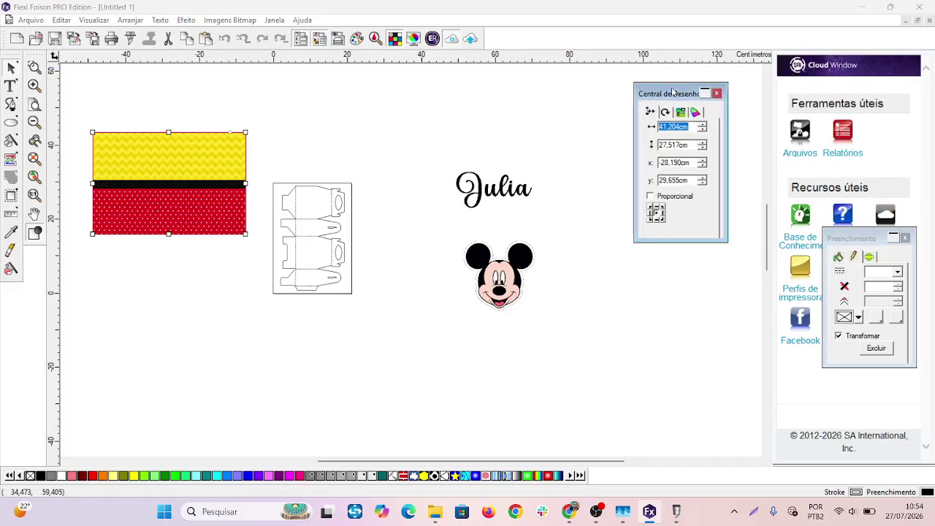
{"action": "left_click_drag", "start_coordinate": [873, 238], "coordinate": [712, 271]}
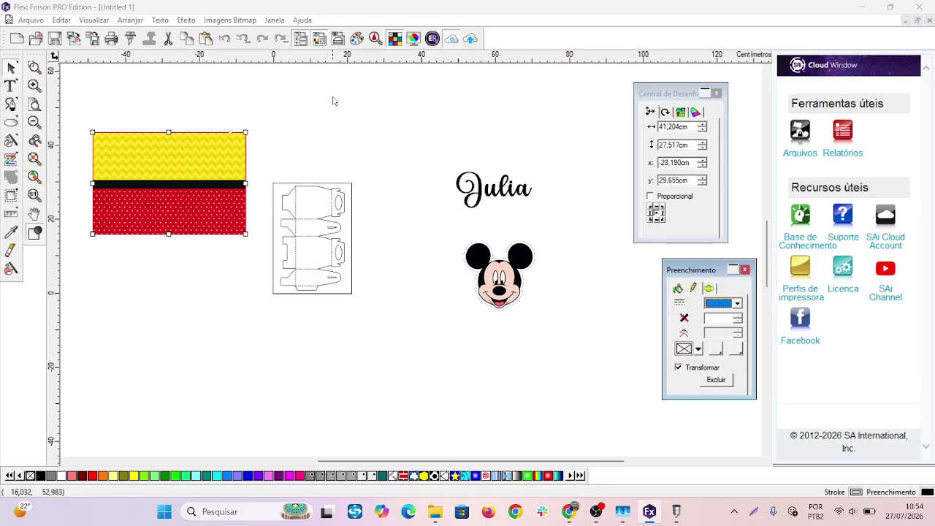
{"action": "left_click", "coordinate": [666, 113]}
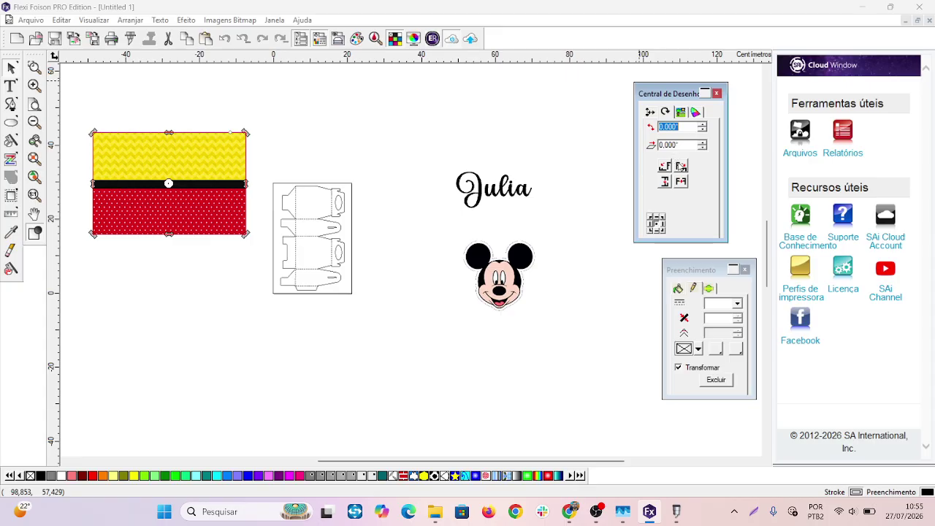
{"action": "left_click", "coordinate": [681, 166]}
{"action": "left_click_drag", "start_coordinate": [671, 95], "coordinate": [804, 58]}
{"action": "left_click_drag", "start_coordinate": [703, 267], "coordinate": [802, 237]}
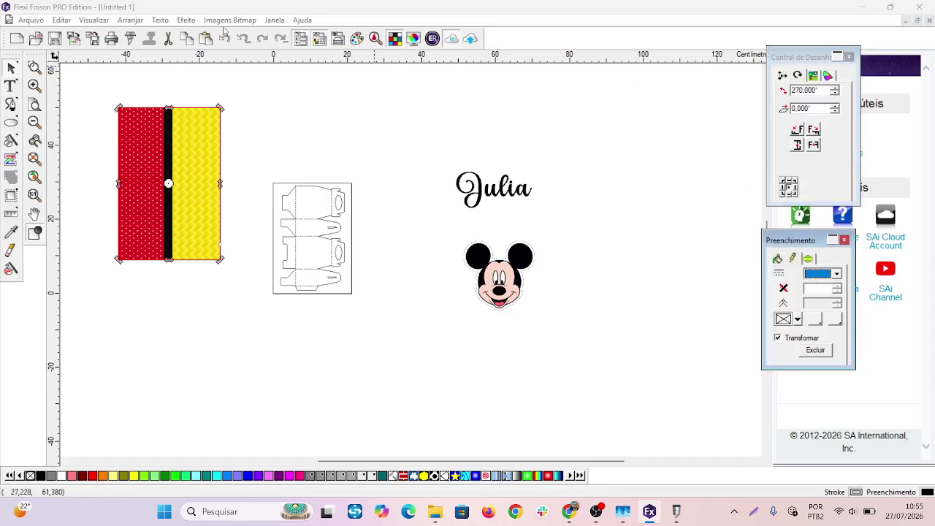
- Try placing the rotated background over the box template and return it to the left of the page
{"action": "left_click", "coordinate": [267, 130]}
{"action": "scroll", "coordinate": [189, 165], "scroll_direction": "down", "scroll_amount": 1}
{"action": "left_click_drag", "start_coordinate": [186, 161], "coordinate": [305, 209]}
{"action": "left_click_drag", "start_coordinate": [306, 174], "coordinate": [185, 150]}
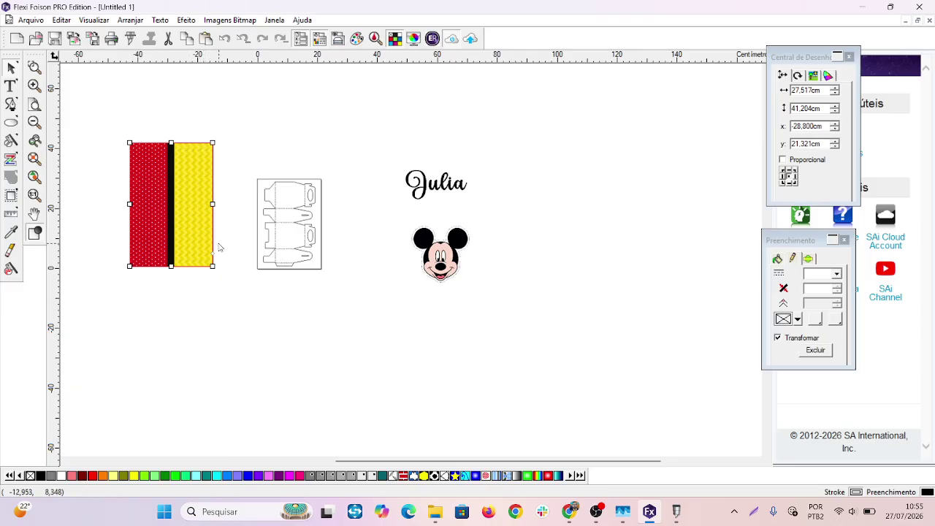
{"action": "scroll", "coordinate": [197, 234], "scroll_direction": "up", "scroll_amount": 2}
{"action": "scroll", "coordinate": [189, 226], "scroll_direction": "down", "scroll_amount": 3}
{"action": "scroll", "coordinate": [194, 204], "scroll_direction": "up", "scroll_amount": 2}
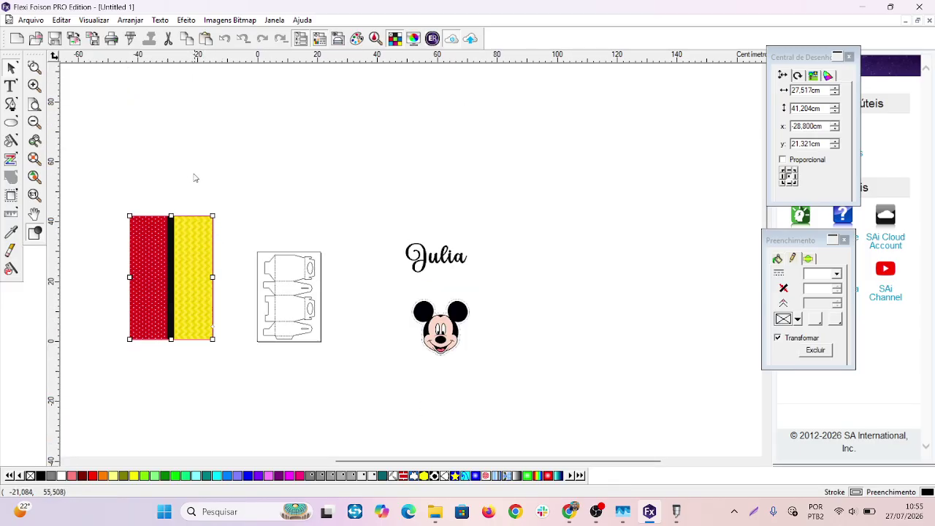
{"action": "scroll", "coordinate": [183, 274], "scroll_direction": "up", "scroll_amount": 1}
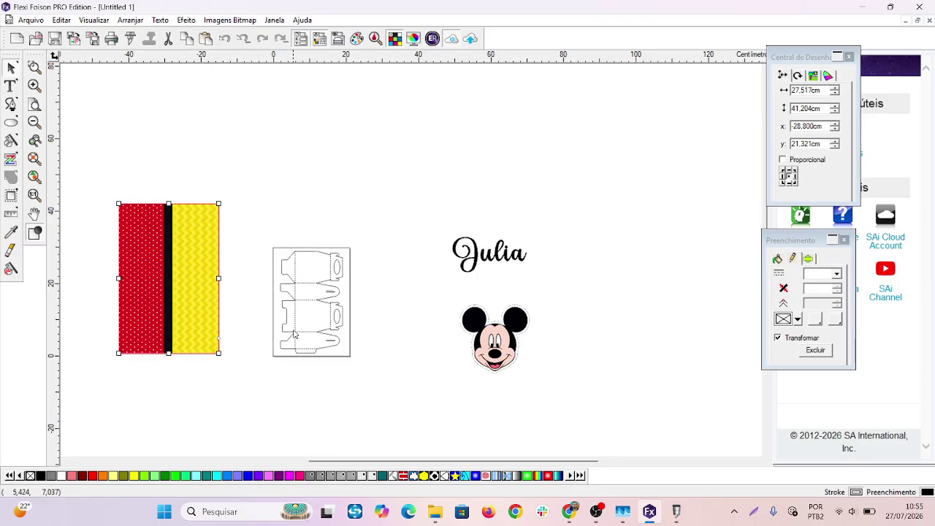
{"action": "left_click_drag", "start_coordinate": [193, 279], "coordinate": [354, 319]}
{"action": "left_click_drag", "start_coordinate": [361, 279], "coordinate": [215, 189]}
{"action": "scroll", "coordinate": [209, 288], "scroll_direction": "up", "scroll_amount": 2}
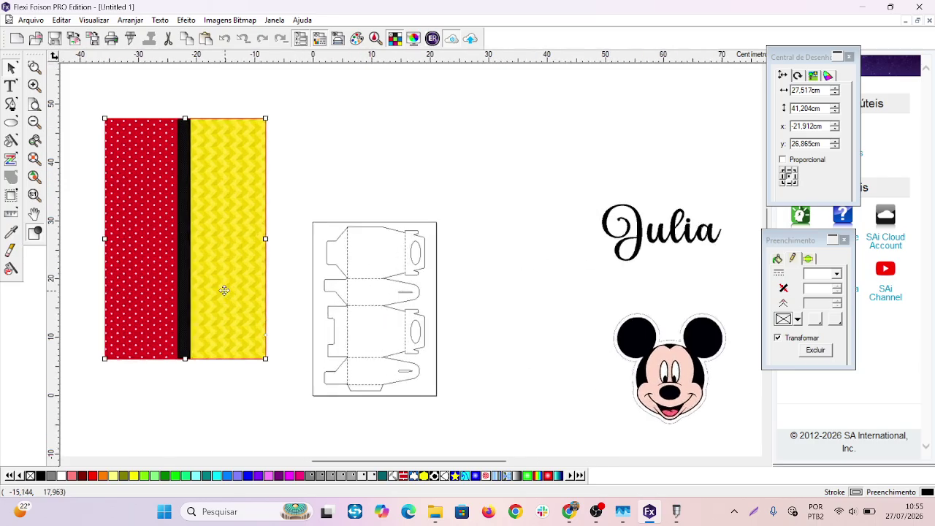
- Send the patterned background to the back and place it over the page, behind the box template
{"action": "right_click", "coordinate": [224, 292]}
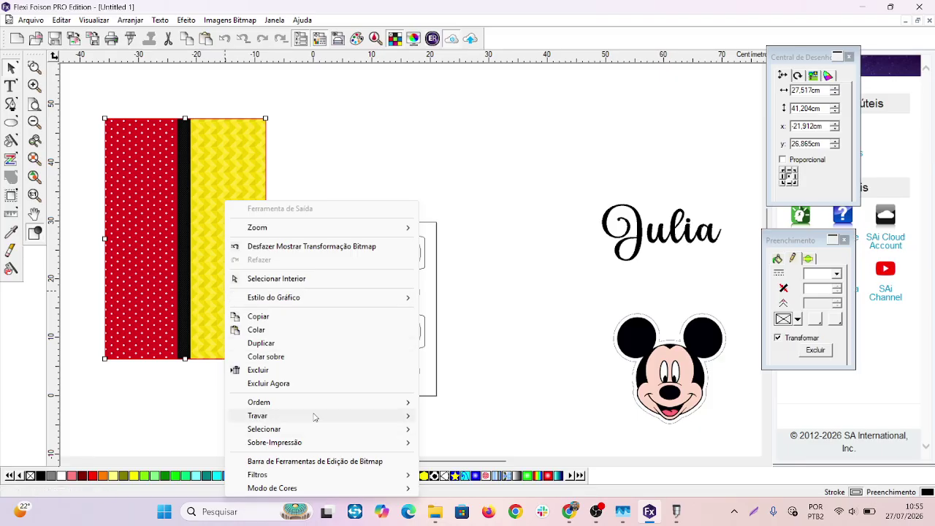
{"action": "mouse_move", "coordinate": [320, 402]}
{"action": "left_click", "coordinate": [452, 420]}
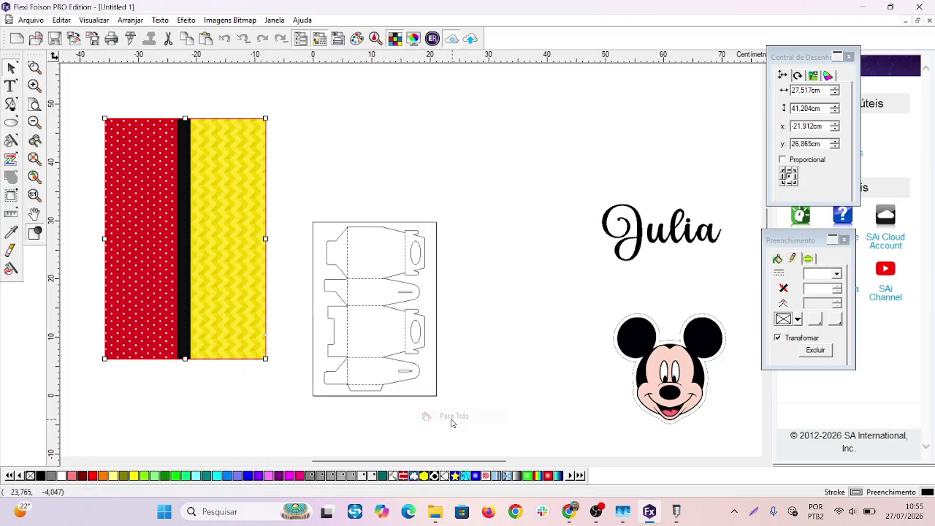
{"action": "left_click_drag", "start_coordinate": [183, 151], "coordinate": [390, 246]}
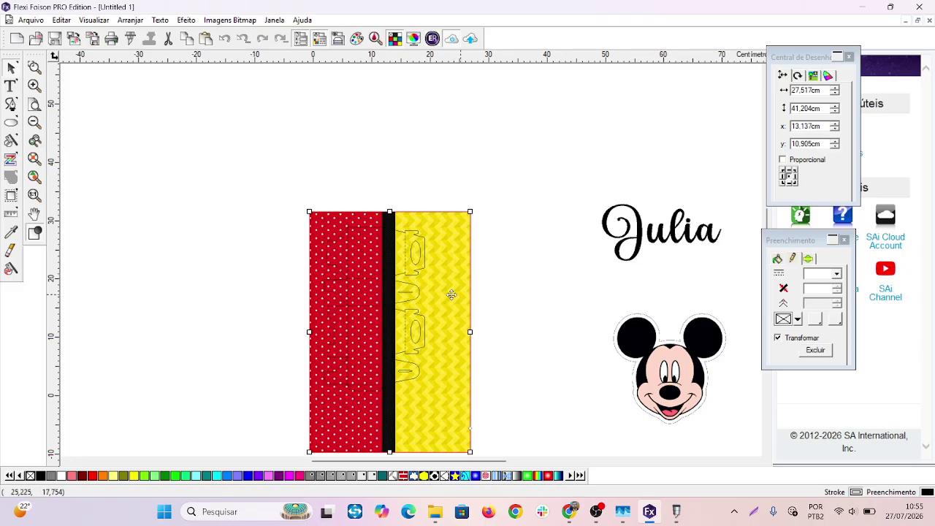
{"action": "scroll", "coordinate": [447, 296], "scroll_direction": "down", "scroll_amount": 4}
{"action": "scroll", "coordinate": [442, 303], "scroll_direction": "up", "scroll_amount": 6}
{"action": "scroll", "coordinate": [442, 288], "scroll_direction": "down", "scroll_amount": 5}
{"action": "scroll", "coordinate": [438, 191], "scroll_direction": "up", "scroll_amount": 2}
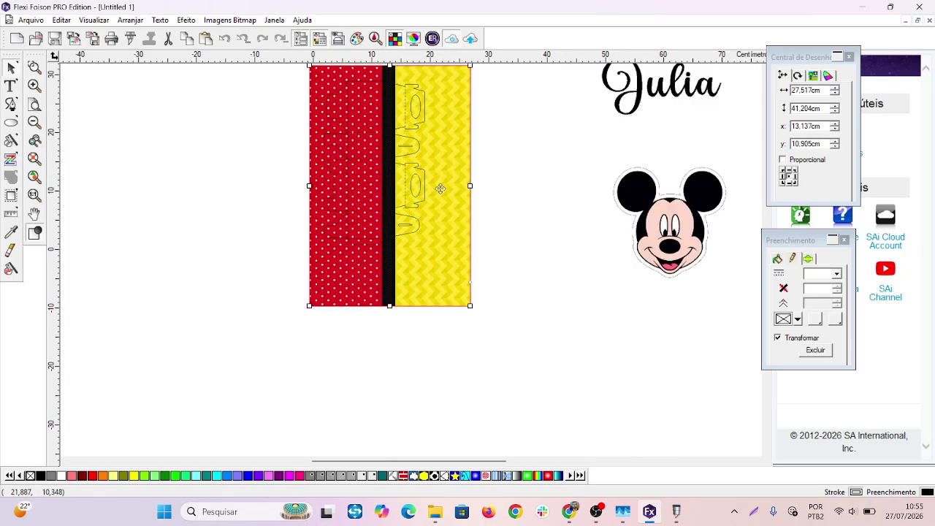
{"action": "scroll", "coordinate": [437, 190], "scroll_direction": "up", "scroll_amount": 1}
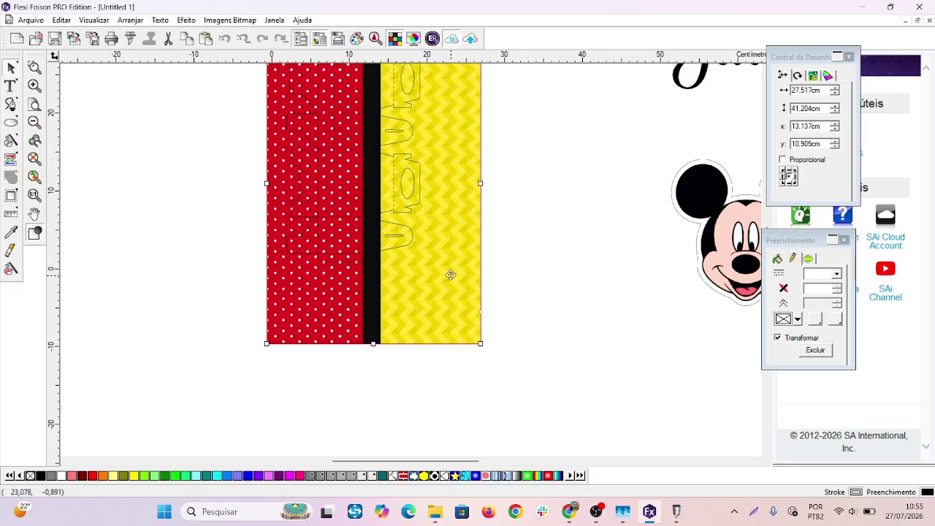
- Scale the patterned background to about 19,65 × 29,43 cm beside the template and centre it on the page
{"action": "left_click_drag", "start_coordinate": [455, 286], "coordinate": [306, 356]}
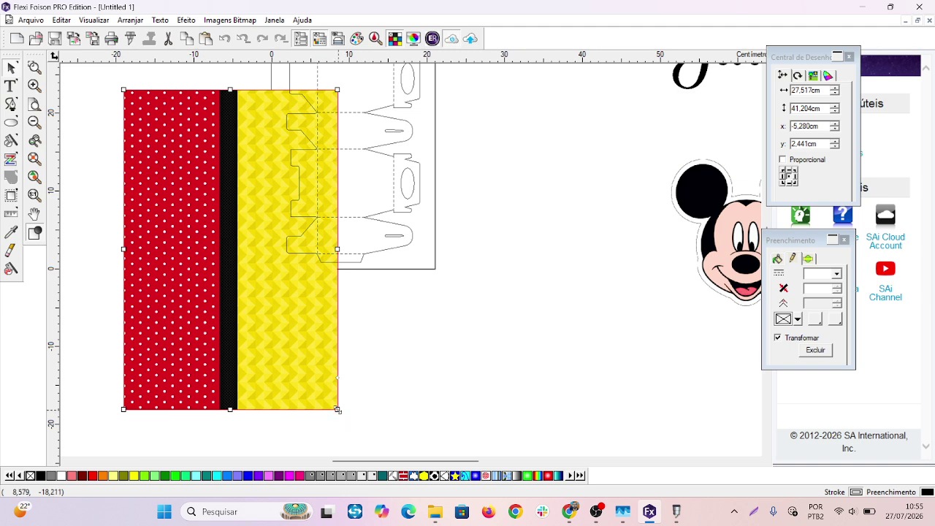
{"action": "left_click_drag", "start_coordinate": [337, 410], "coordinate": [256, 266]}
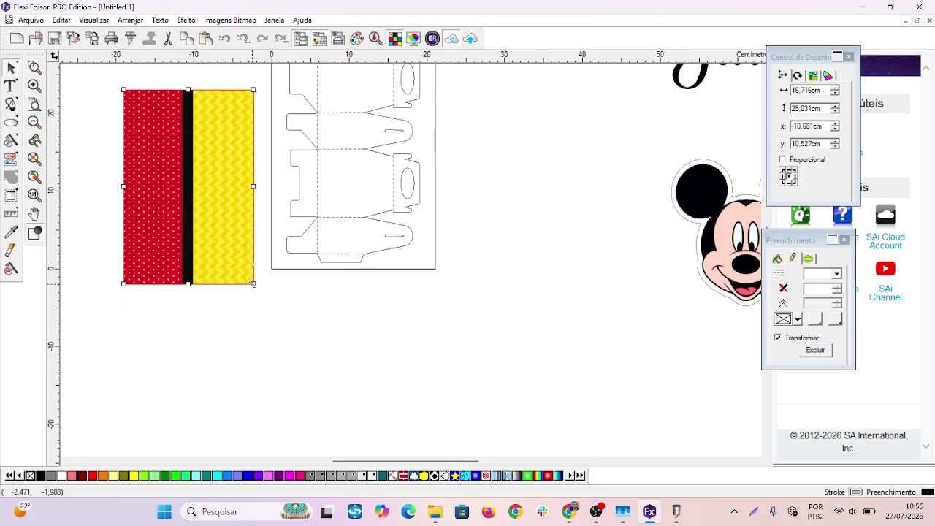
{"action": "scroll", "coordinate": [257, 267], "scroll_direction": "down", "scroll_amount": 1}
{"action": "scroll", "coordinate": [259, 269], "scroll_direction": "down", "scroll_amount": 1}
{"action": "scroll", "coordinate": [249, 271], "scroll_direction": "up", "scroll_amount": 3}
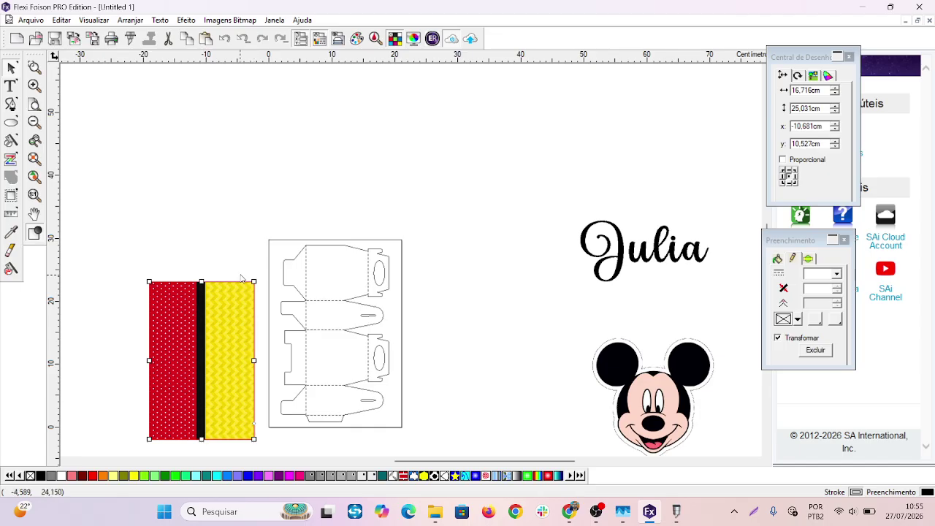
{"action": "mouse_move", "coordinate": [254, 281]}
{"action": "left_mouse_down"}
{"action": "mouse_move", "coordinate": [285, 233]}
{"action": "mouse_move", "coordinate": [245, 254]}
{"action": "left_mouse_up"}
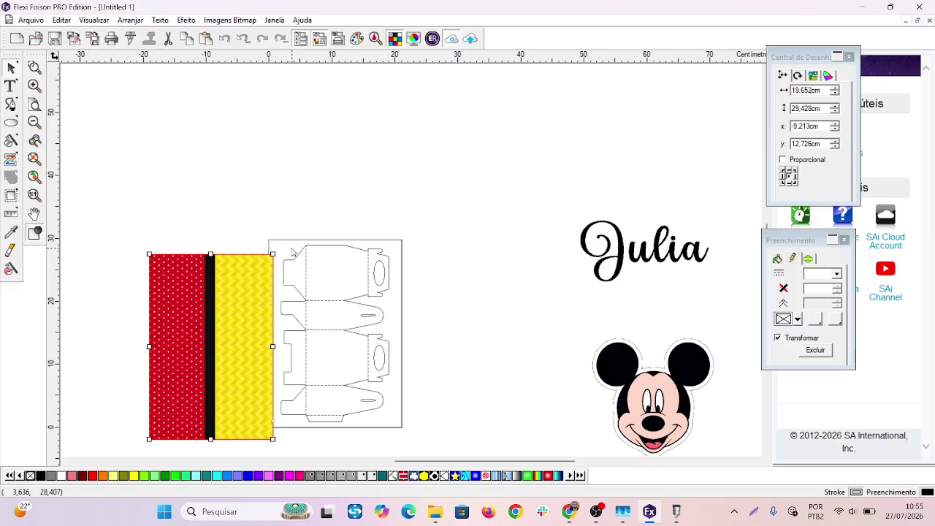
{"action": "key", "text": "p"}
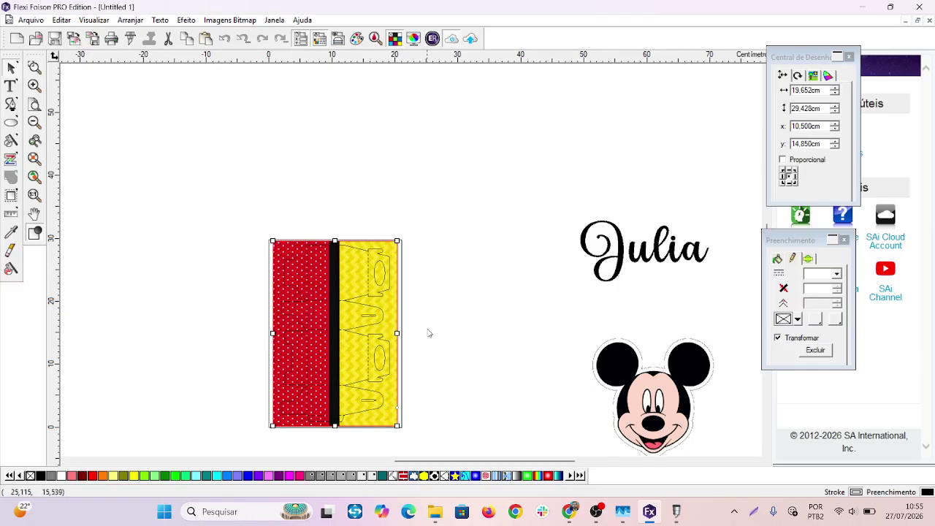
- Scale the patterned background down to about 19,27 × 28,86 cm around its centre and check its margins to the page edges
{"action": "scroll", "coordinate": [429, 333], "scroll_direction": "up", "scroll_amount": 1}
{"action": "scroll", "coordinate": [430, 333], "scroll_direction": "down", "scroll_amount": 1}
{"action": "scroll", "coordinate": [383, 351], "scroll_direction": "up", "scroll_amount": 3}
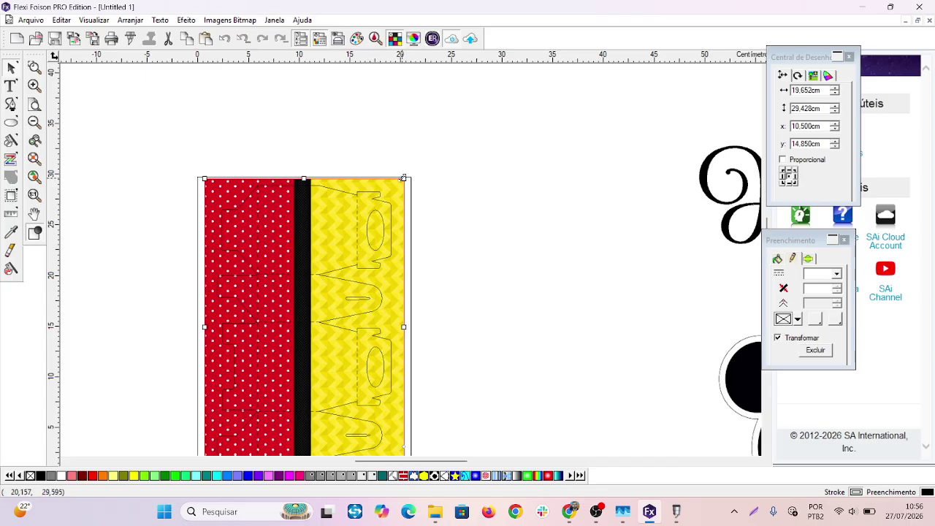
{"action": "left_click_drag", "start_coordinate": [403, 177], "coordinate": [396, 183]}
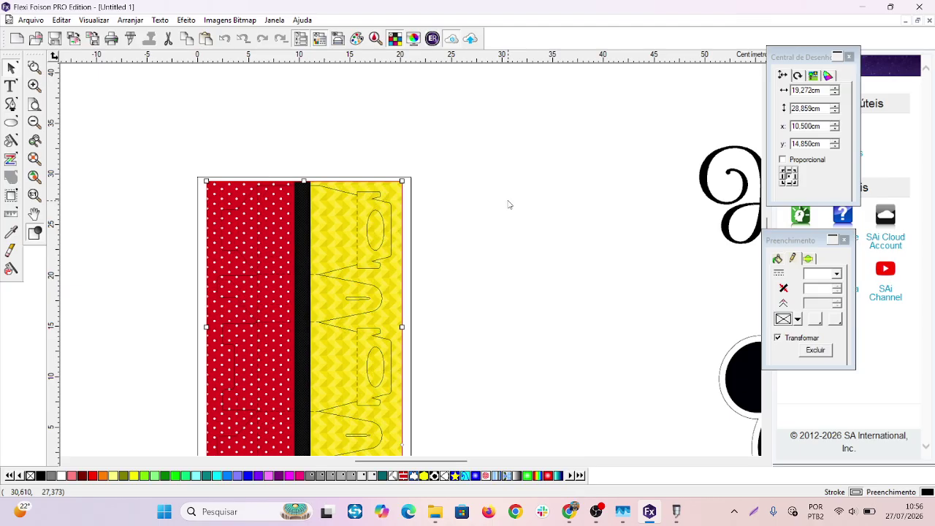
{"action": "scroll", "coordinate": [542, 254], "scroll_direction": "down", "scroll_amount": 2}
{"action": "left_click", "coordinate": [398, 331]}
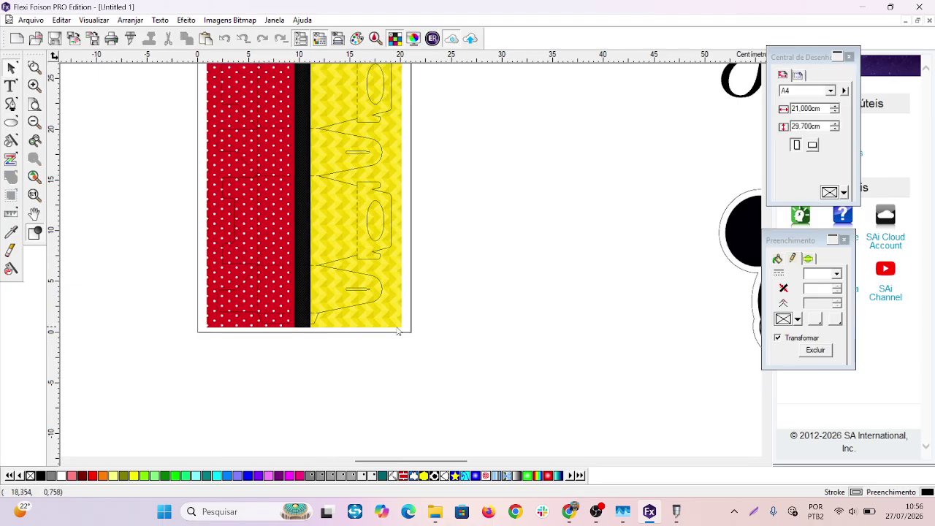
{"action": "scroll", "coordinate": [292, 306], "scroll_direction": "down", "scroll_amount": 1}
{"action": "scroll", "coordinate": [296, 309], "scroll_direction": "up", "scroll_amount": 3}
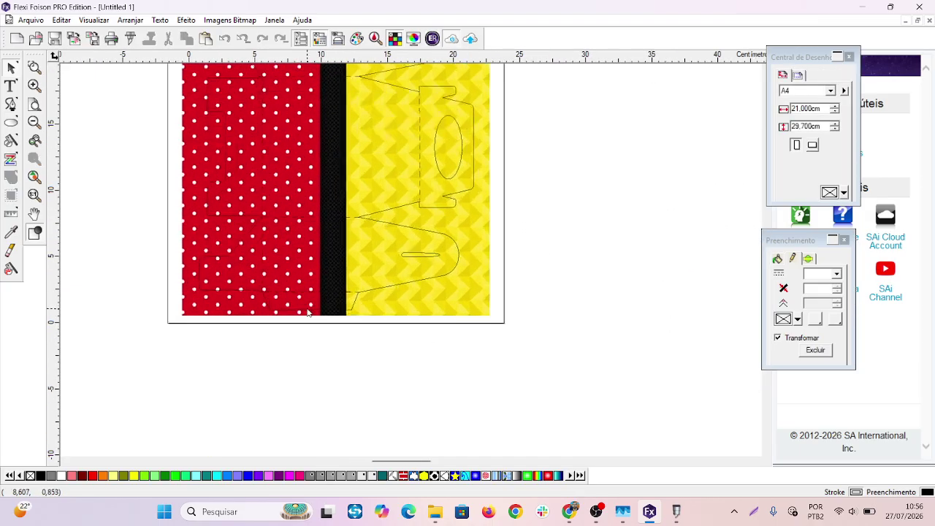
{"action": "scroll", "coordinate": [314, 278], "scroll_direction": "down", "scroll_amount": 3}
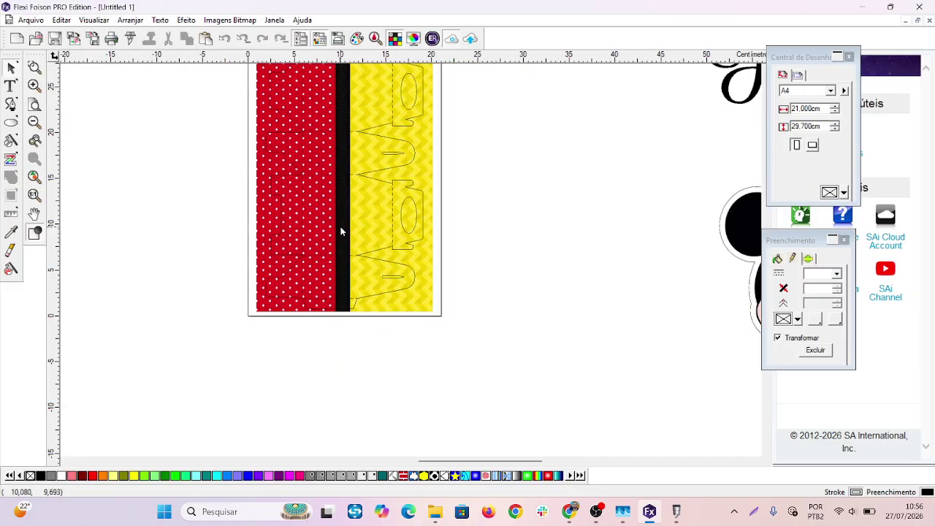
{"action": "scroll", "coordinate": [374, 293], "scroll_direction": "down", "scroll_amount": 3}
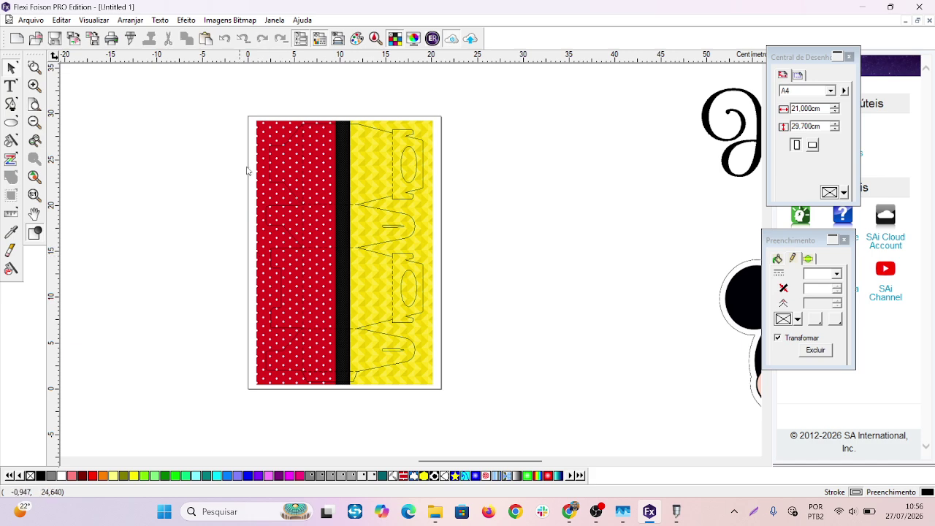
- Move the patterned background off the page to the left and bring the Mickey head closer to the box template
{"action": "left_click_drag", "start_coordinate": [265, 135], "coordinate": [69, 131]}
{"action": "left_click", "coordinate": [512, 233]}
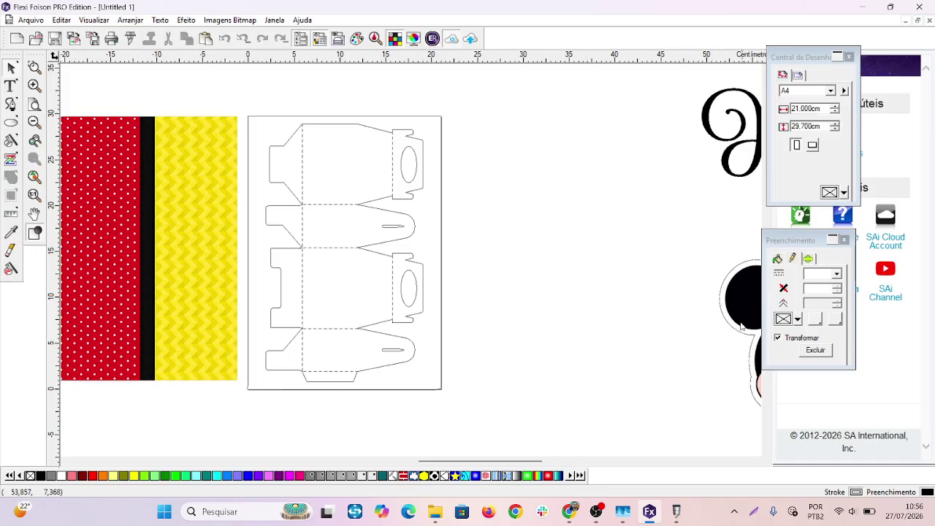
{"action": "left_click_drag", "start_coordinate": [744, 314], "coordinate": [545, 251]}
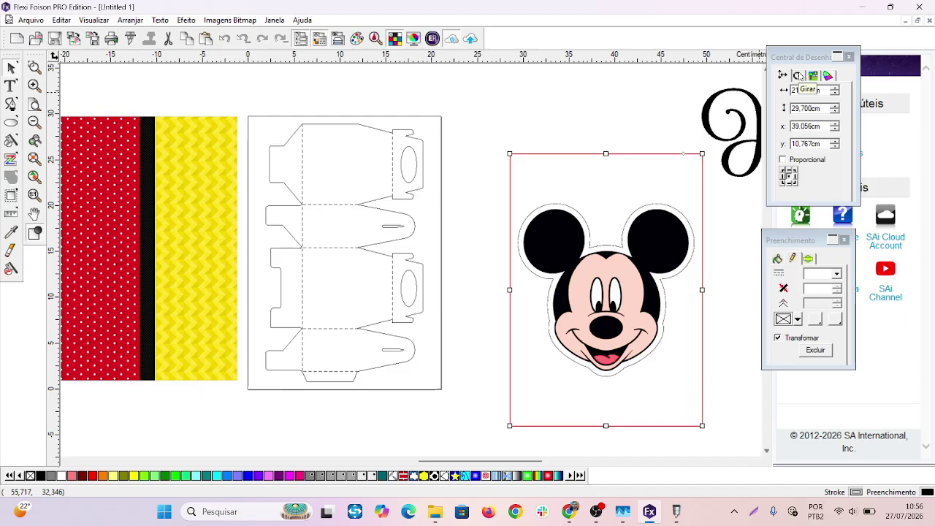
- Rotate the Mickey head by -90 degrees
{"action": "left_click_drag", "start_coordinate": [797, 63], "coordinate": [776, 57]}
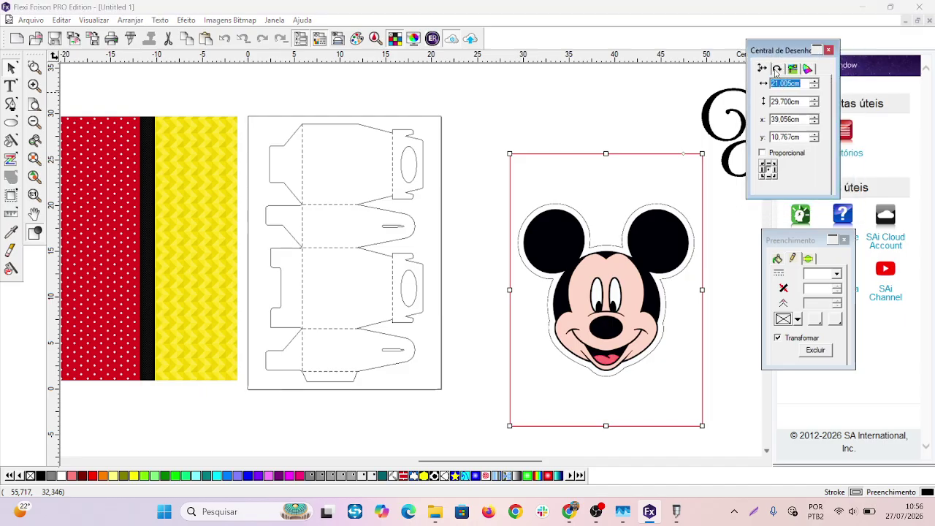
{"action": "left_click", "coordinate": [776, 68]}
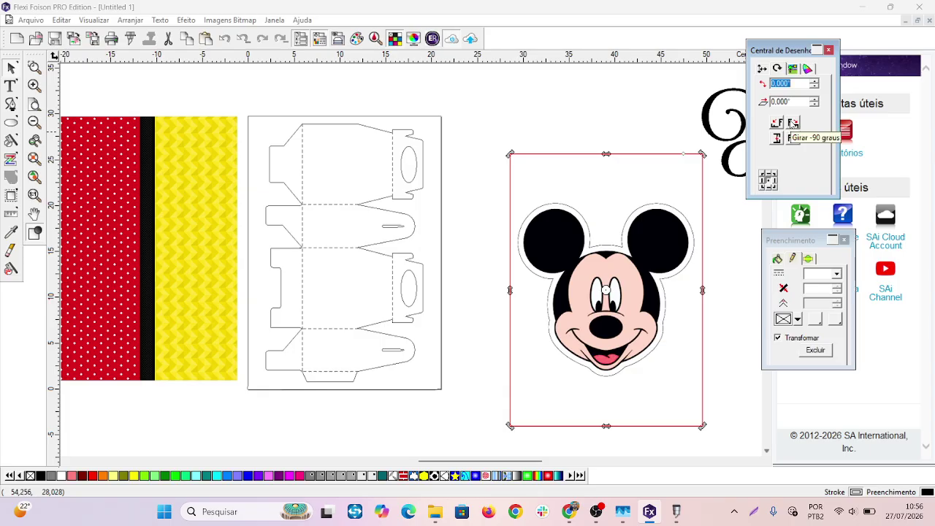
{"action": "left_click", "coordinate": [793, 123]}
{"action": "left_click", "coordinate": [665, 398]}
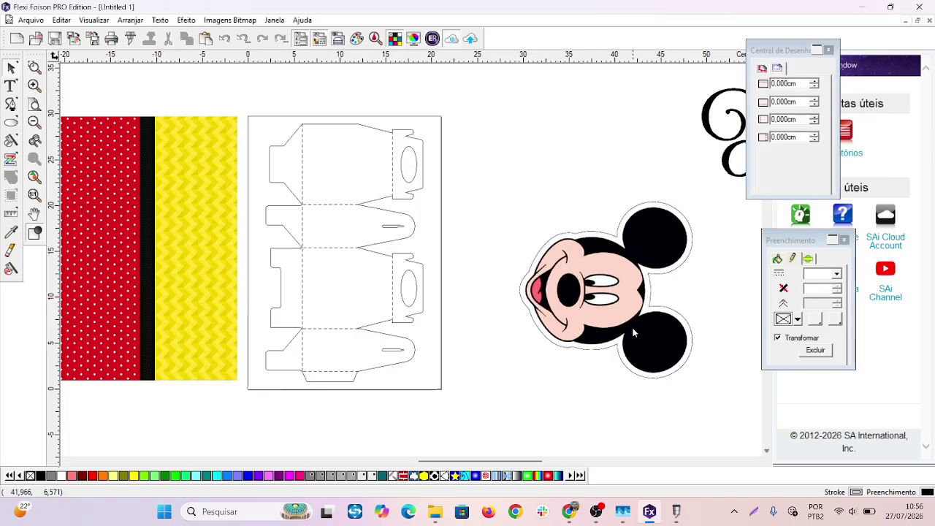
- Scale the Mickey head image to about 12,33 × 8,72 cm and place it on the template's uppermost wide panel
{"action": "left_click", "coordinate": [731, 385]}
{"action": "left_click_drag", "start_coordinate": [744, 388], "coordinate": [553, 274]}
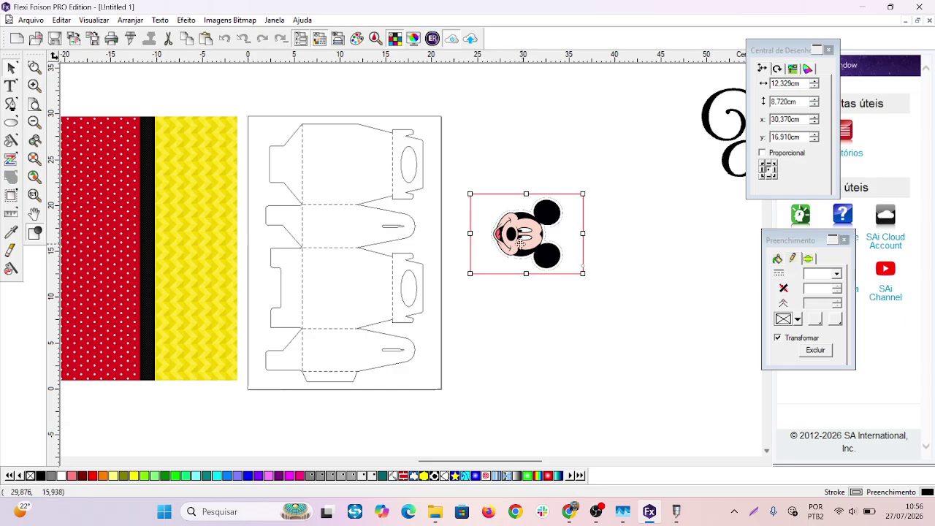
{"action": "left_click_drag", "start_coordinate": [524, 238], "coordinate": [351, 174]}
{"action": "scroll", "coordinate": [383, 173], "scroll_direction": "up", "scroll_amount": 1}
{"action": "scroll", "coordinate": [383, 173], "scroll_direction": "up", "scroll_amount": 1}
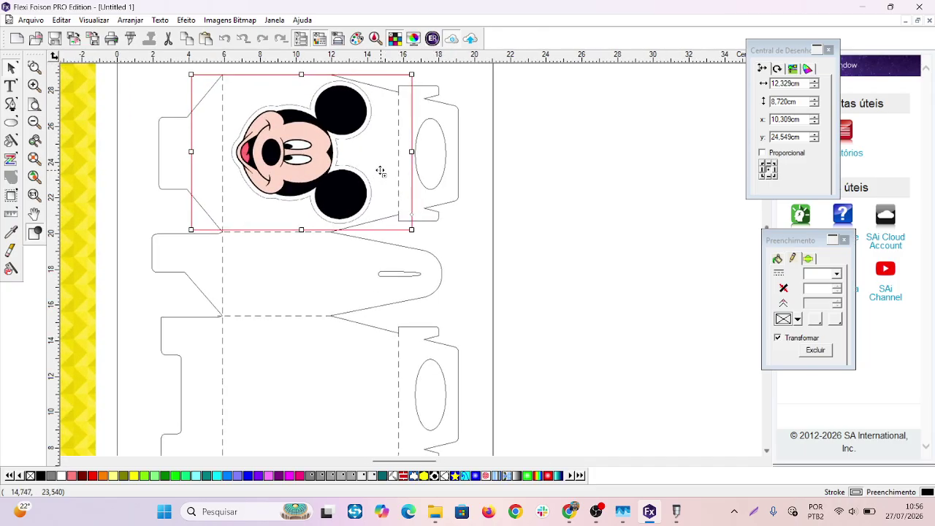
{"action": "scroll", "coordinate": [381, 171], "scroll_direction": "down", "scroll_amount": 1}
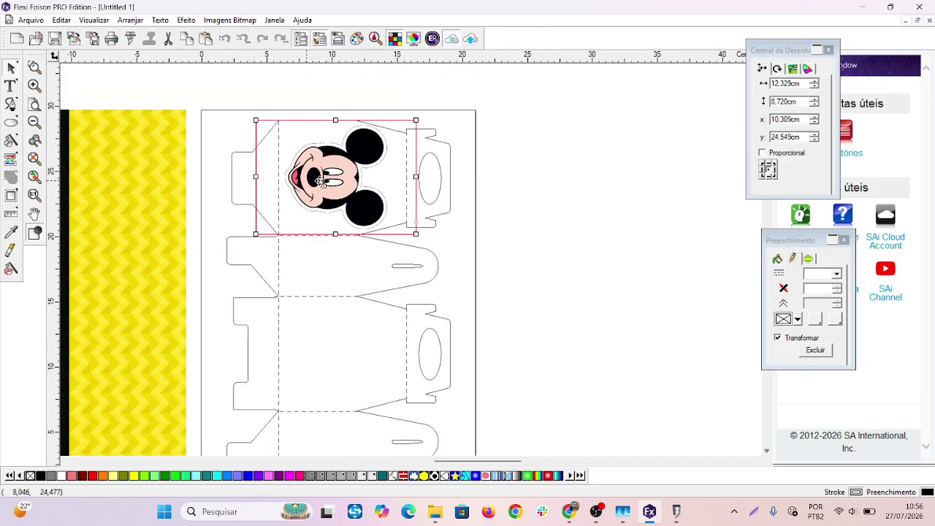
{"action": "scroll", "coordinate": [313, 173], "scroll_direction": "down", "scroll_amount": 2}
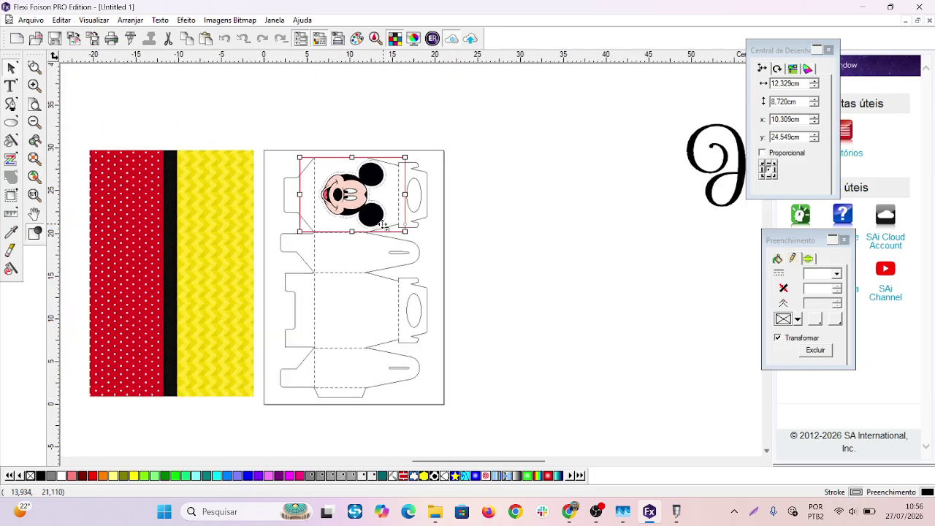
- Centre the patterned background on the page again, behind the template and the Mickey head
{"action": "left_click", "coordinate": [211, 239]}
{"action": "key", "text": "F5"}
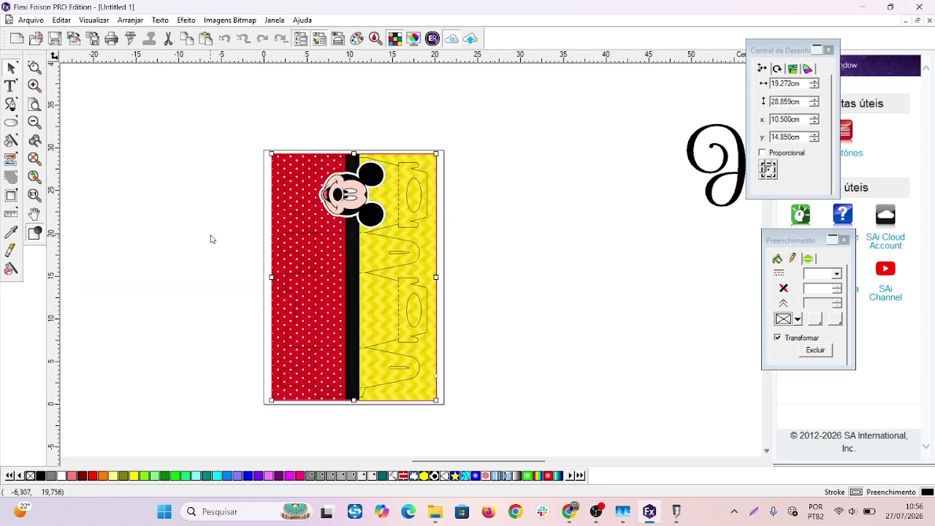
{"action": "left_click", "coordinate": [495, 268]}
- Scale the Mickey head image to about 10,93 × 7,73 cm and nudge it to the middle of the uppermost wide panel
{"action": "scroll", "coordinate": [416, 211], "scroll_direction": "up", "scroll_amount": 1}
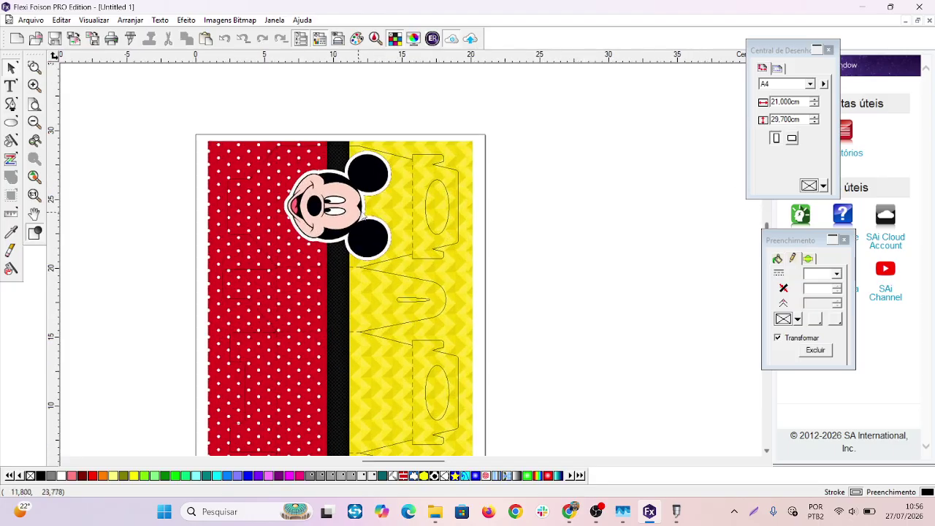
{"action": "left_click", "coordinate": [353, 225]}
{"action": "left_click_drag", "start_coordinate": [422, 265], "coordinate": [403, 252]}
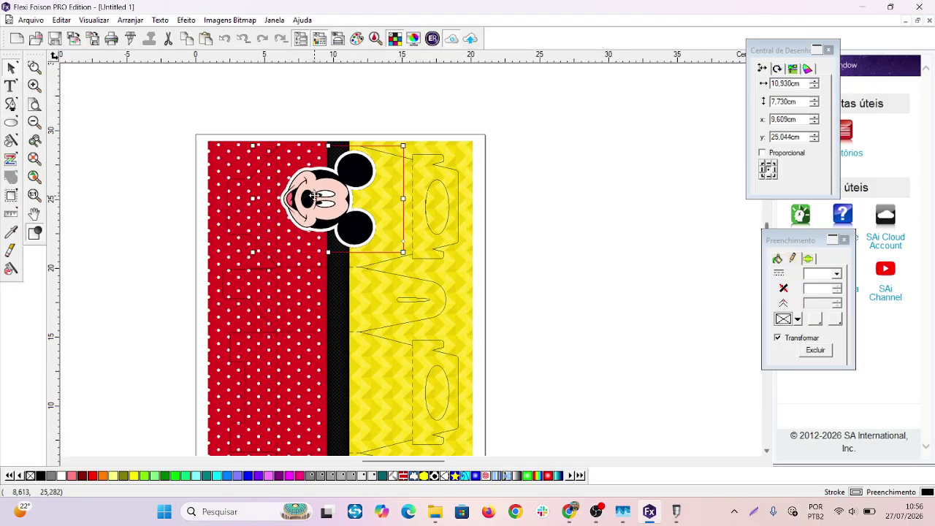
{"action": "key", "text": "Down"}
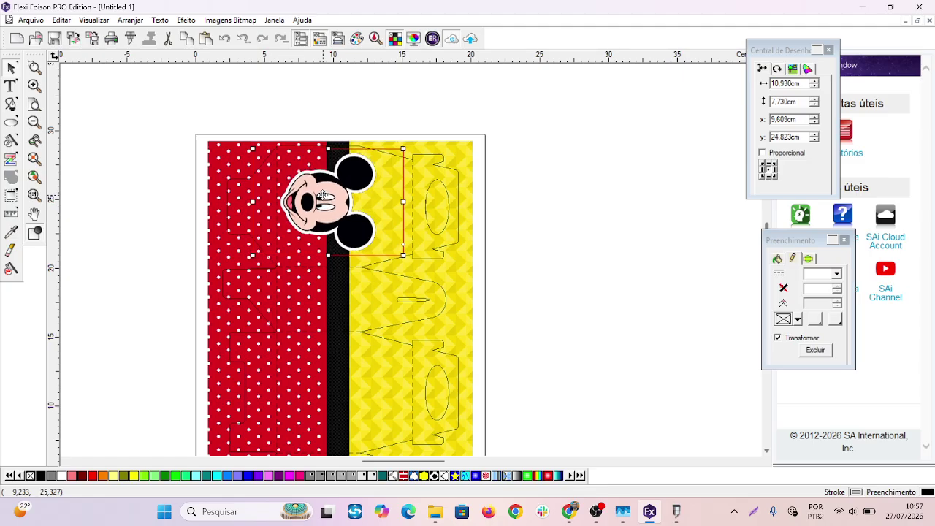
{"action": "key", "text": "Right"}
{"action": "key", "text": "Right"}
{"action": "key", "text": "Right"}
{"action": "key", "text": "Right"}
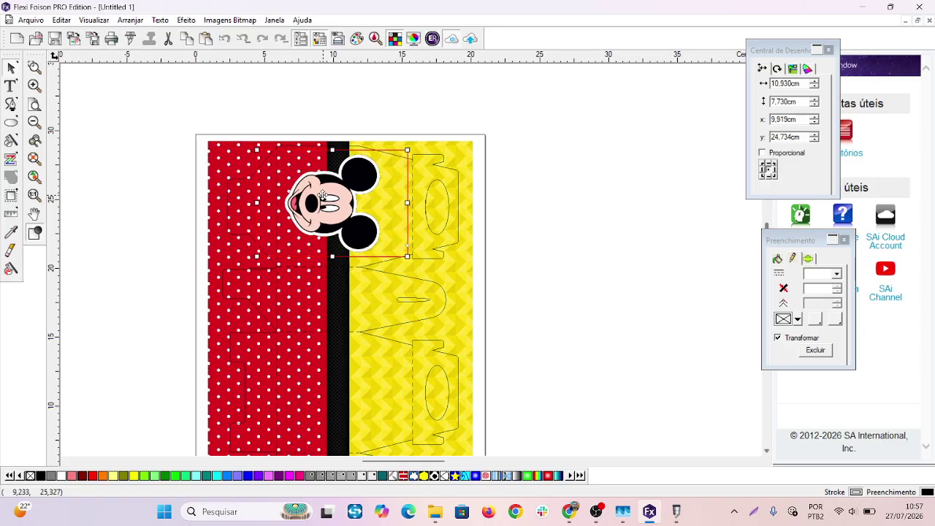
{"action": "left_click_drag", "start_coordinate": [322, 195], "coordinate": [323, 197]}
{"action": "left_click", "coordinate": [553, 236]}
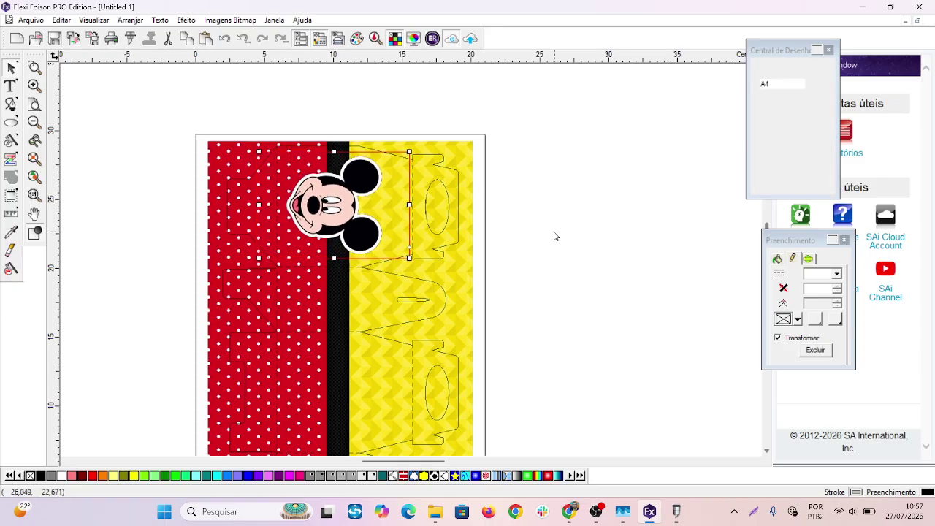
- Move the script name text to a spot above the page
{"action": "scroll", "coordinate": [661, 284], "scroll_direction": "down", "scroll_amount": 2}
{"action": "scroll", "coordinate": [715, 247], "scroll_direction": "down", "scroll_amount": 3}
{"action": "left_click_drag", "start_coordinate": [755, 247], "coordinate": [552, 180]}
{"action": "scroll", "coordinate": [570, 177], "scroll_direction": "up", "scroll_amount": 2}
{"action": "scroll", "coordinate": [572, 177], "scroll_direction": "up", "scroll_amount": 2}
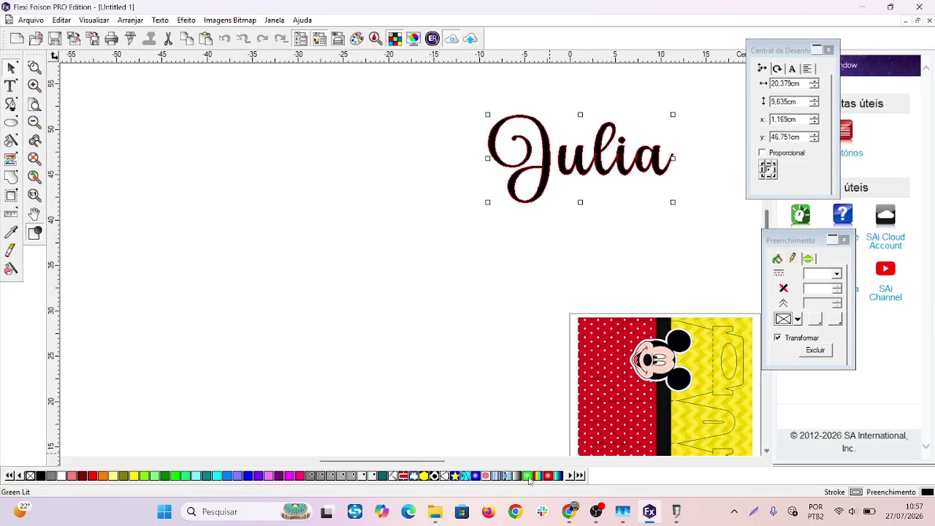
{"action": "left_click_drag", "start_coordinate": [407, 462], "coordinate": [455, 466]}
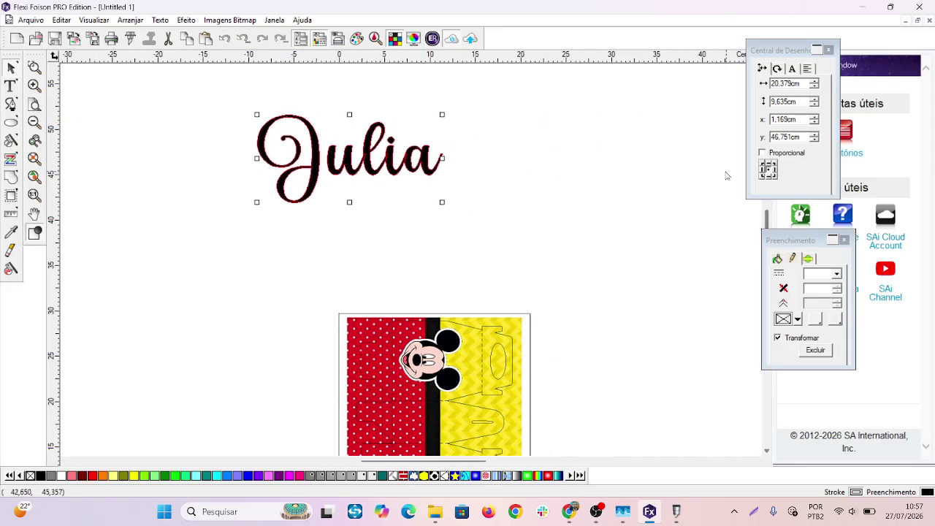
- Rotate the name text by -90 degrees and place it beside the right edge of the page
{"action": "left_click", "coordinate": [777, 68]}
{"action": "left_click", "coordinate": [792, 122]}
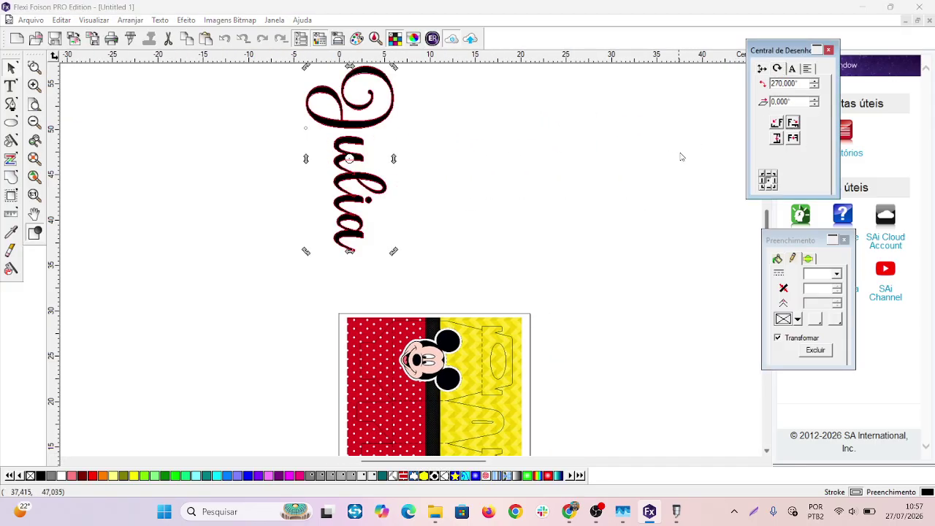
{"action": "scroll", "coordinate": [640, 193], "scroll_direction": "down", "scroll_amount": 2}
{"action": "left_click_drag", "start_coordinate": [345, 118], "coordinate": [570, 300]}
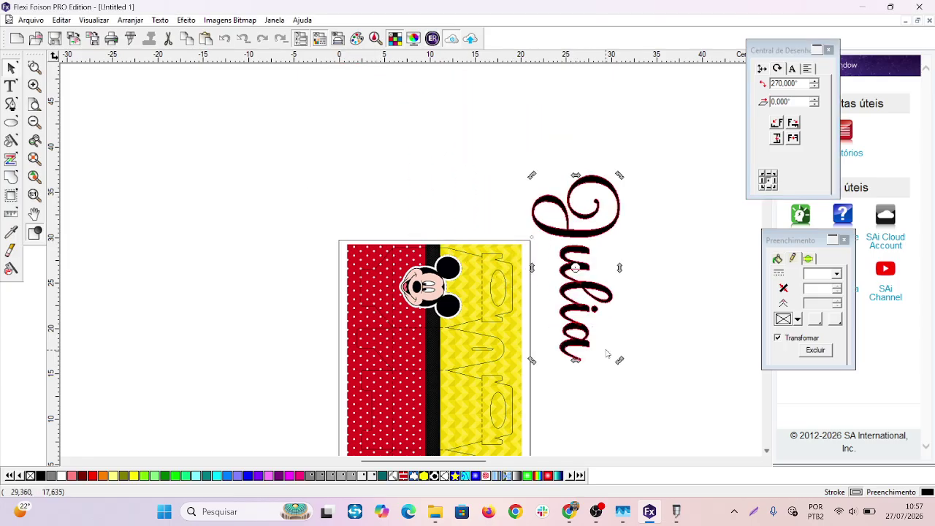
- Scale the rotated name text down to about 4,68 × 9,90 cm
{"action": "left_click", "coordinate": [606, 151]}
{"action": "left_click", "coordinate": [598, 291]}
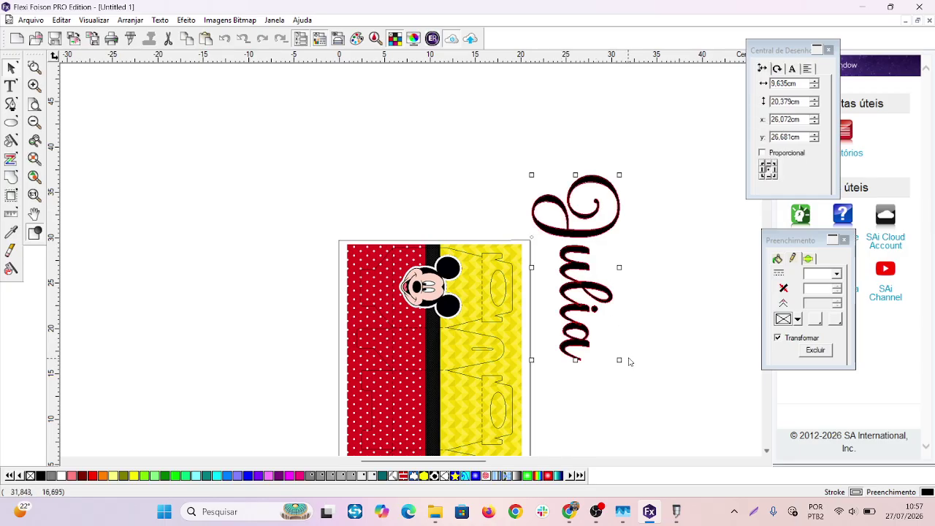
{"action": "left_click_drag", "start_coordinate": [618, 361], "coordinate": [574, 266]}
{"action": "scroll", "coordinate": [562, 234], "scroll_direction": "down", "scroll_amount": 3}
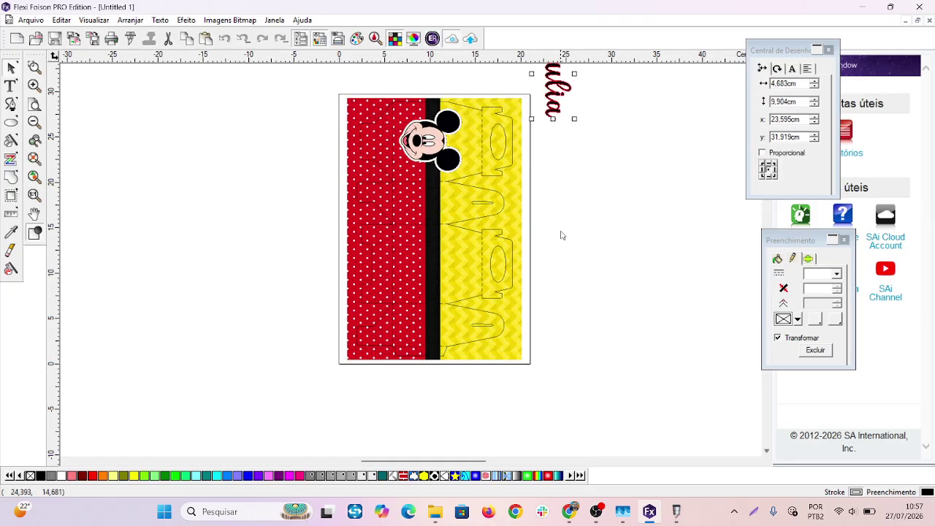
- Place the name text on the lower wide panel over the yellow area and scale it to about 3,38 × 7,15 cm
{"action": "left_click", "coordinate": [535, 120]}
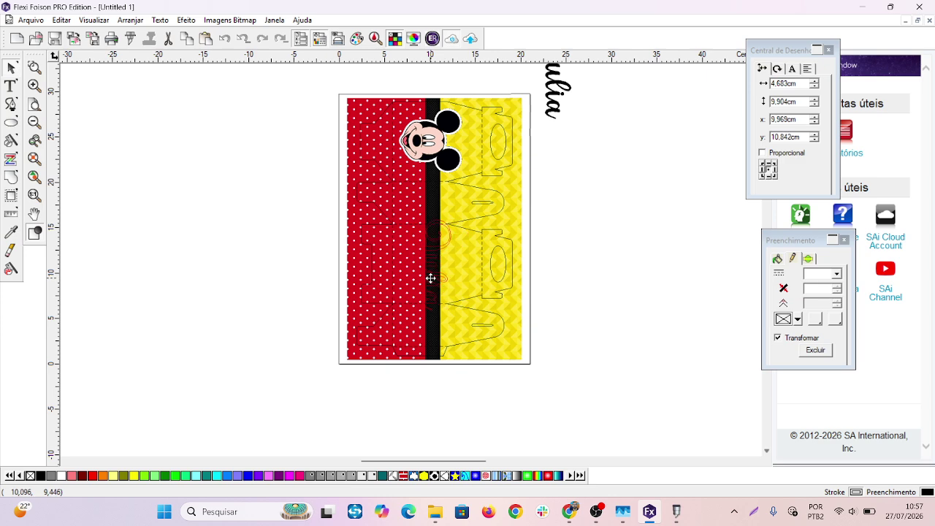
{"action": "left_click_drag", "start_coordinate": [406, 276], "coordinate": [459, 277]}
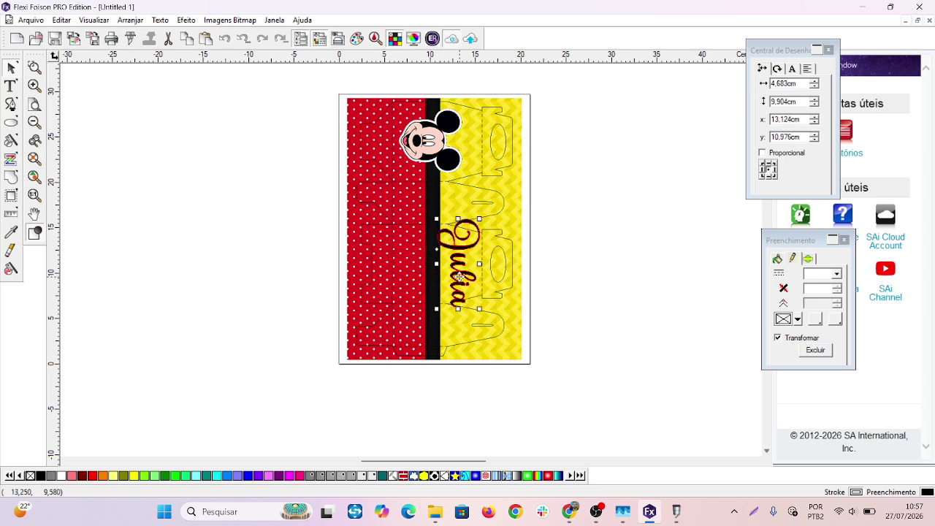
{"action": "left_click_drag", "start_coordinate": [480, 309], "coordinate": [451, 268]}
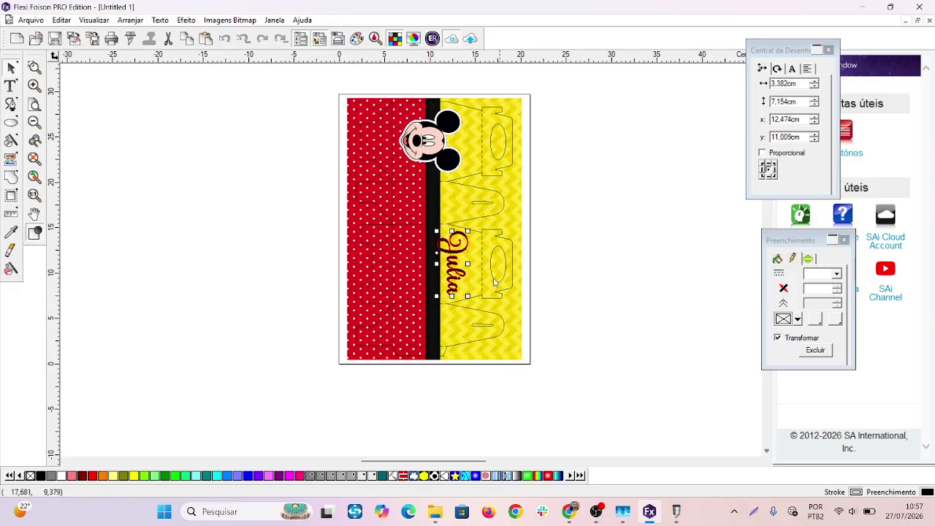
{"action": "left_click", "coordinate": [576, 275]}
- Move the name text onto the red polka-dot area of the lower wide panel, overlapping the black stripe
{"action": "scroll", "coordinate": [488, 301], "scroll_direction": "up", "scroll_amount": 2}
{"action": "scroll", "coordinate": [471, 268], "scroll_direction": "up", "scroll_amount": 1}
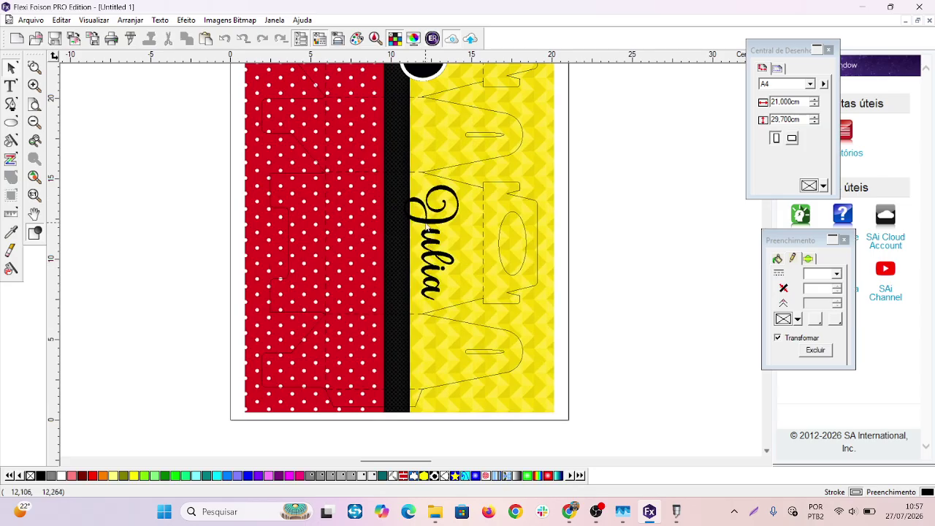
{"action": "left_click", "coordinate": [427, 228]}
{"action": "left_click_drag", "start_coordinate": [432, 241], "coordinate": [362, 243]}
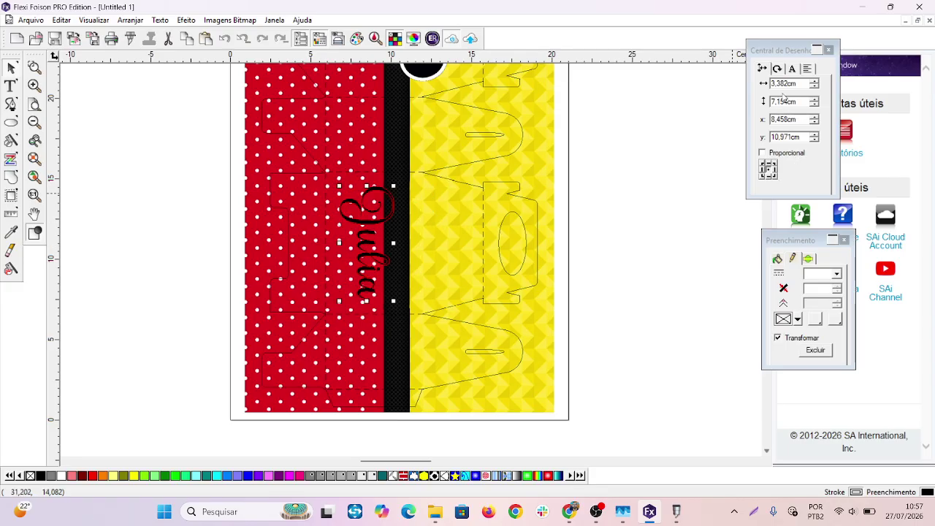
- Recolour the name text with a solid yellow fill sampled from the chevron pattern of the background
{"action": "left_click", "coordinate": [777, 260]}
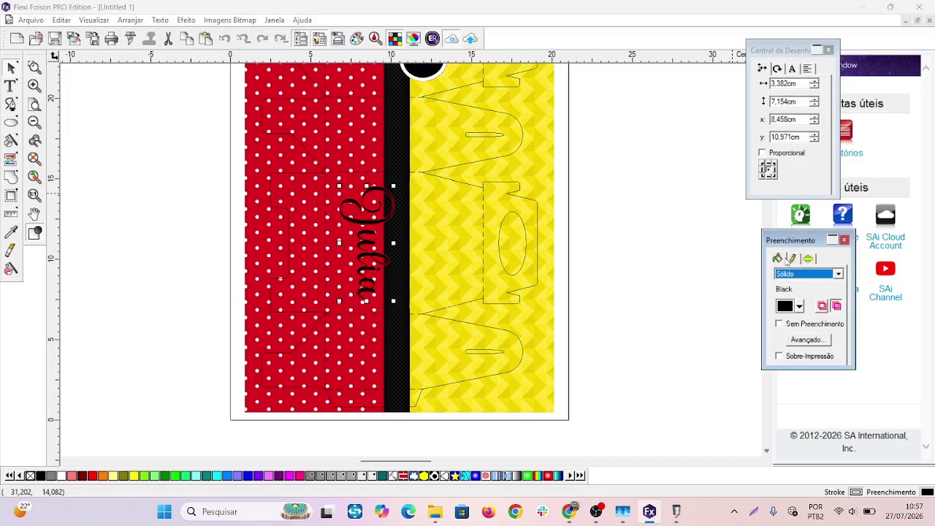
{"action": "mouse_move", "coordinate": [789, 244]}
{"action": "left_mouse_down"}
{"action": "mouse_move", "coordinate": [762, 201]}
{"action": "mouse_move", "coordinate": [706, 241]}
{"action": "mouse_move", "coordinate": [738, 238]}
{"action": "mouse_move", "coordinate": [735, 218]}
{"action": "mouse_move", "coordinate": [768, 232]}
{"action": "left_mouse_up"}
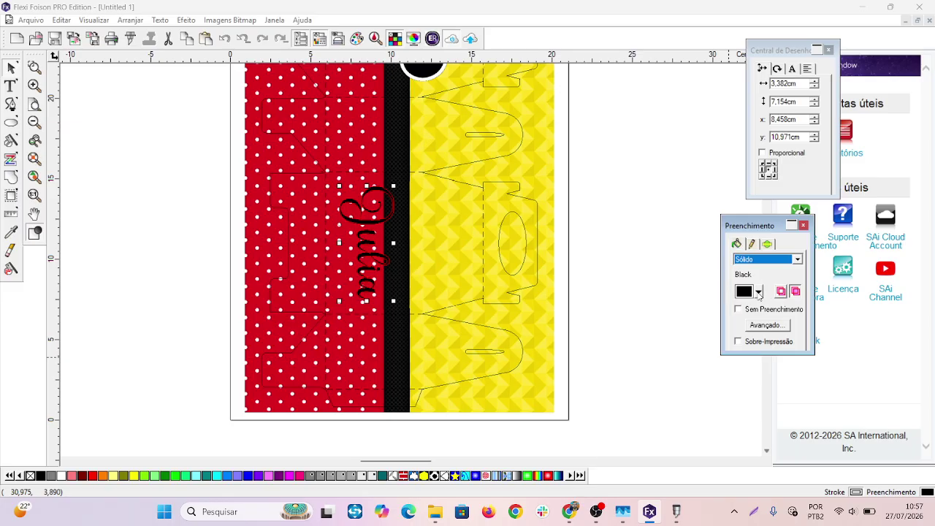
{"action": "left_click", "coordinate": [758, 293]}
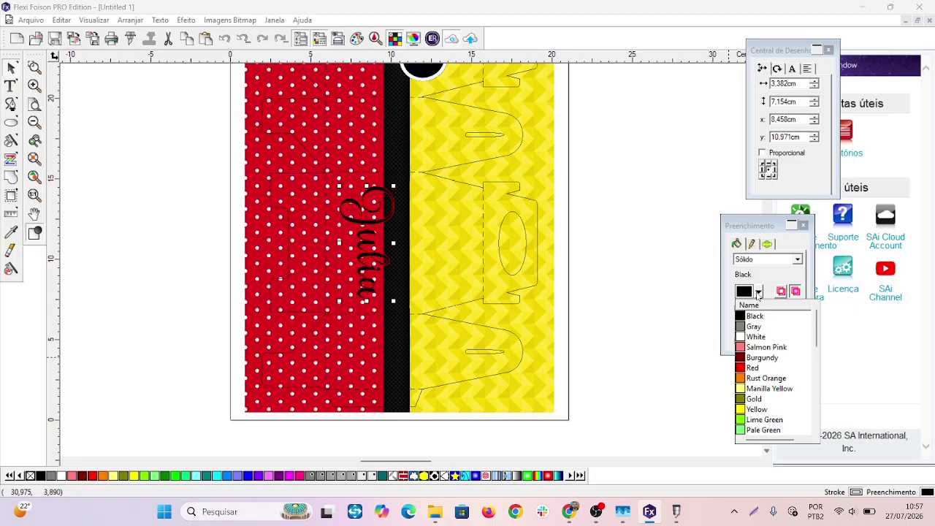
{"action": "left_click", "coordinate": [758, 292]}
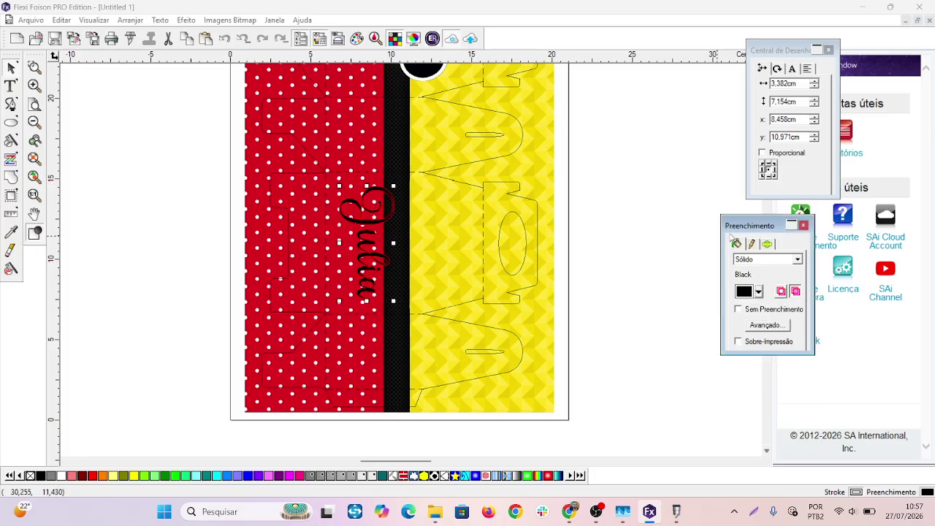
{"action": "left_click", "coordinate": [12, 232]}
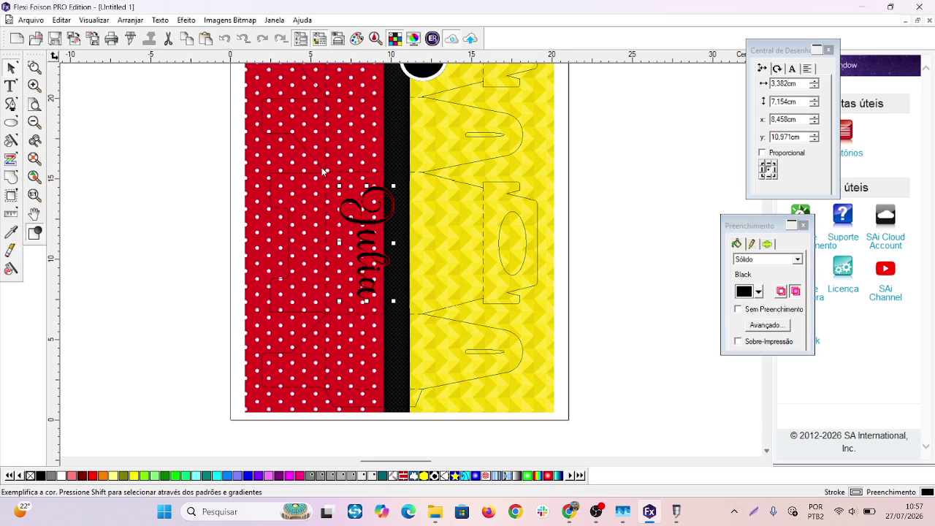
{"action": "left_click", "coordinate": [12, 232]}
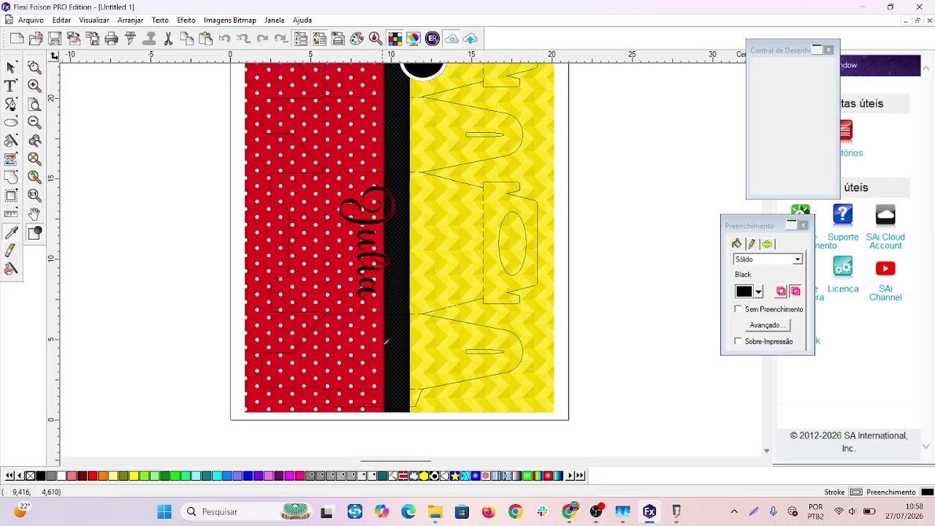
{"action": "left_click", "coordinate": [467, 239]}
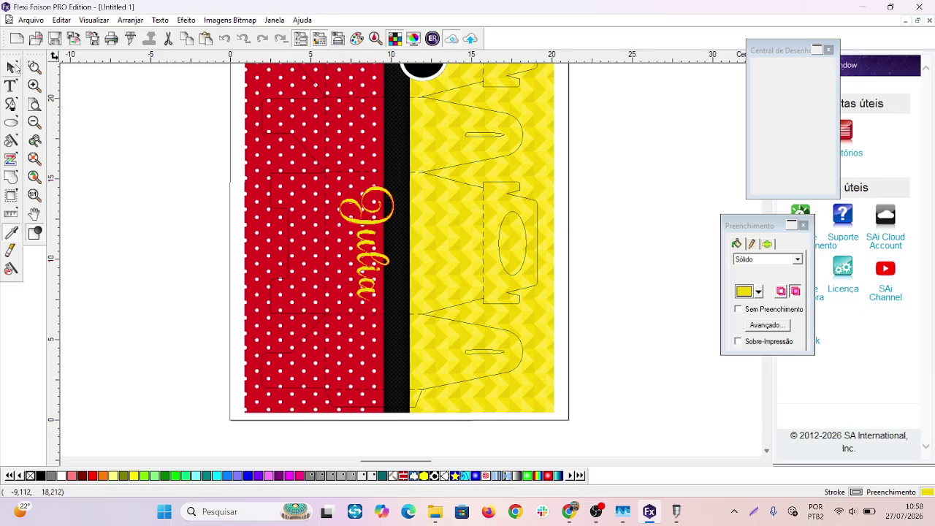
- Nudge the yellow name text slightly upward on the lower wide panel, to about x 8,306 and y 11,236 cm
{"action": "left_click", "coordinate": [11, 67]}
{"action": "left_click_drag", "start_coordinate": [366, 245], "coordinate": [365, 241]}
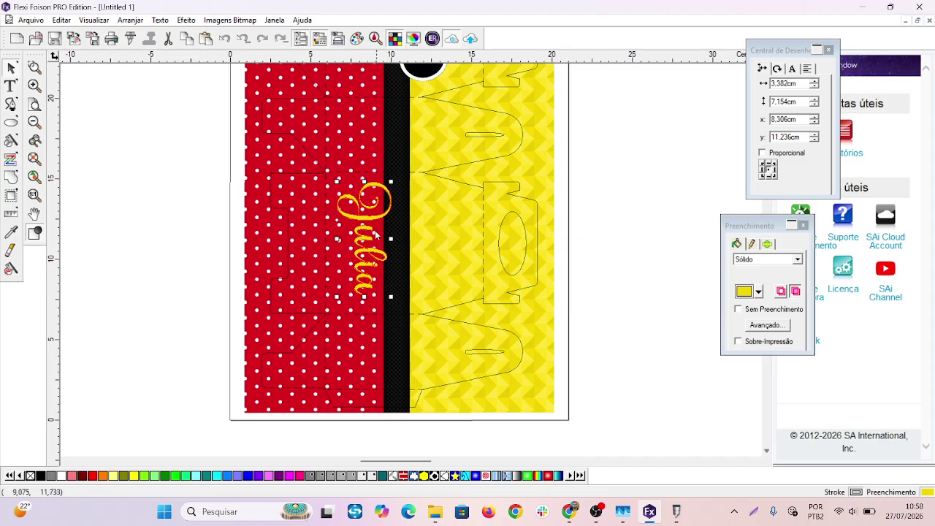
{"action": "left_click", "coordinate": [640, 251]}
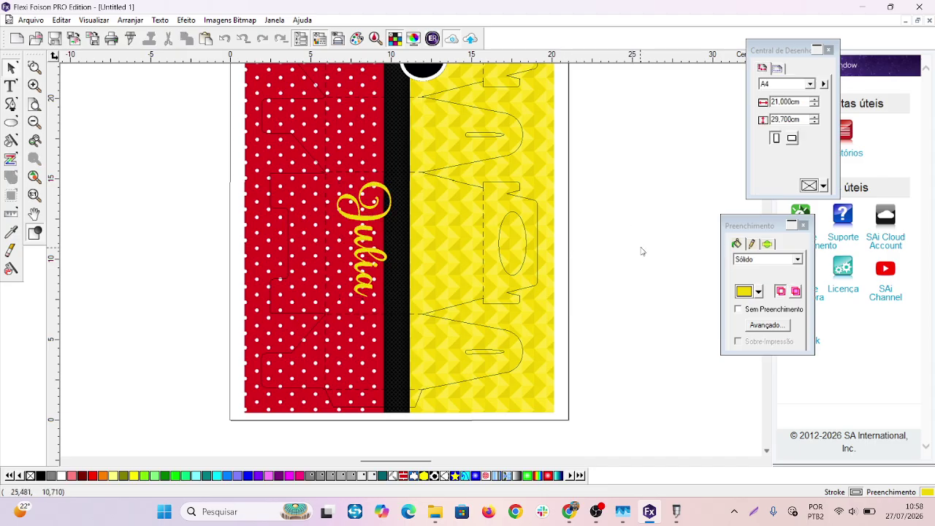
- Check which font the name text uses
{"action": "left_click", "coordinate": [363, 283]}
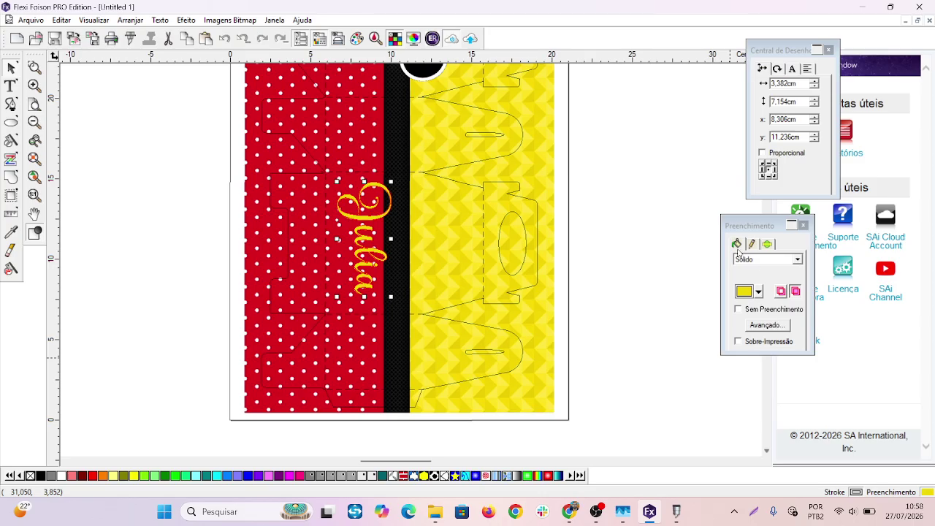
{"action": "left_click", "coordinate": [792, 68]}
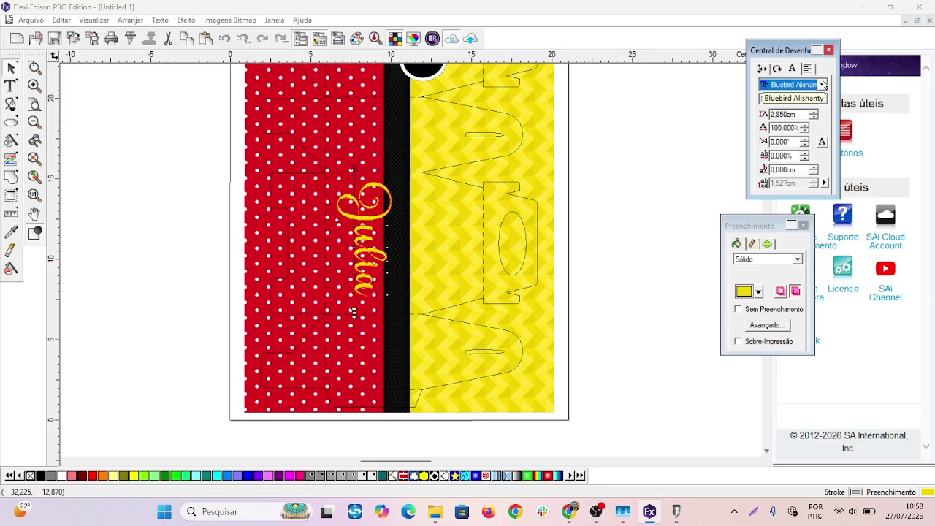
{"action": "left_click", "coordinate": [633, 213]}
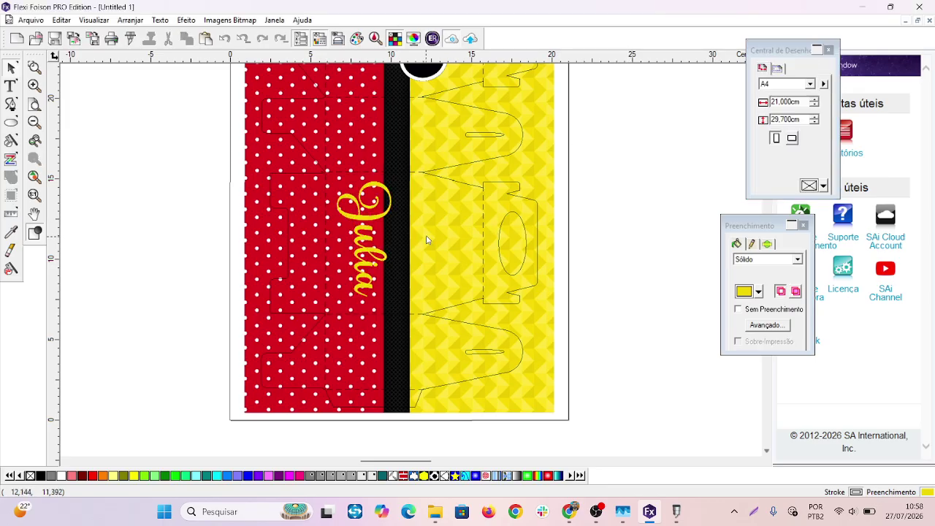
- Apply the Linha Externa outline effect to the name text and reduce its offset to 0,080 cm
{"action": "scroll", "coordinate": [425, 236], "scroll_direction": "up", "scroll_amount": 2}
{"action": "left_click", "coordinate": [329, 254]}
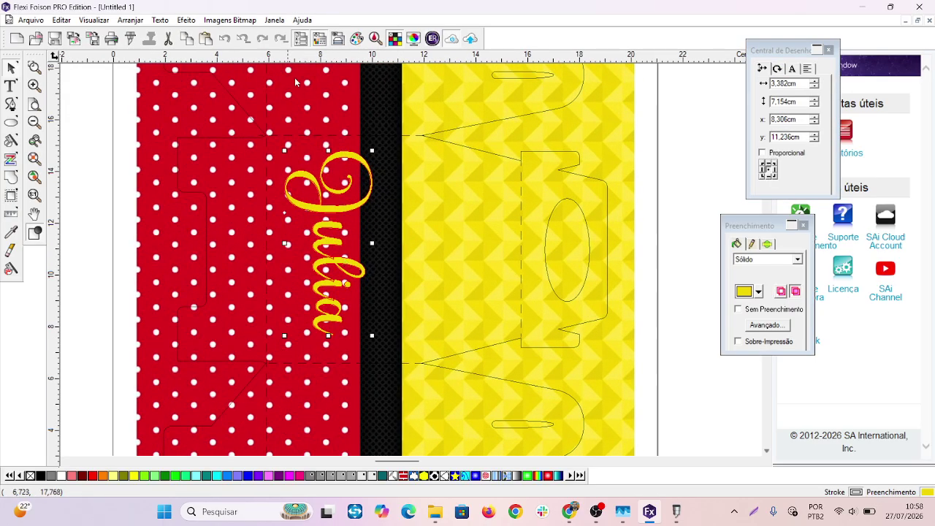
{"action": "left_click", "coordinate": [186, 20]}
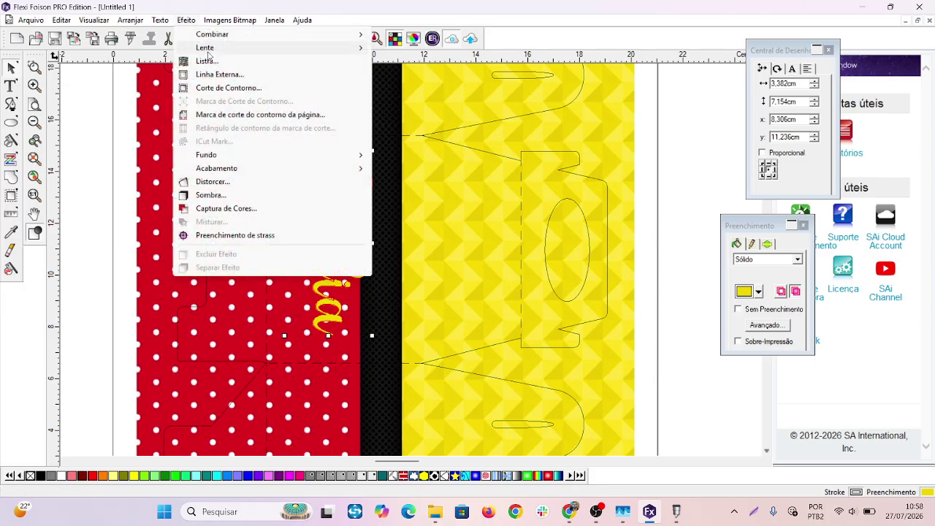
{"action": "left_click", "coordinate": [214, 75]}
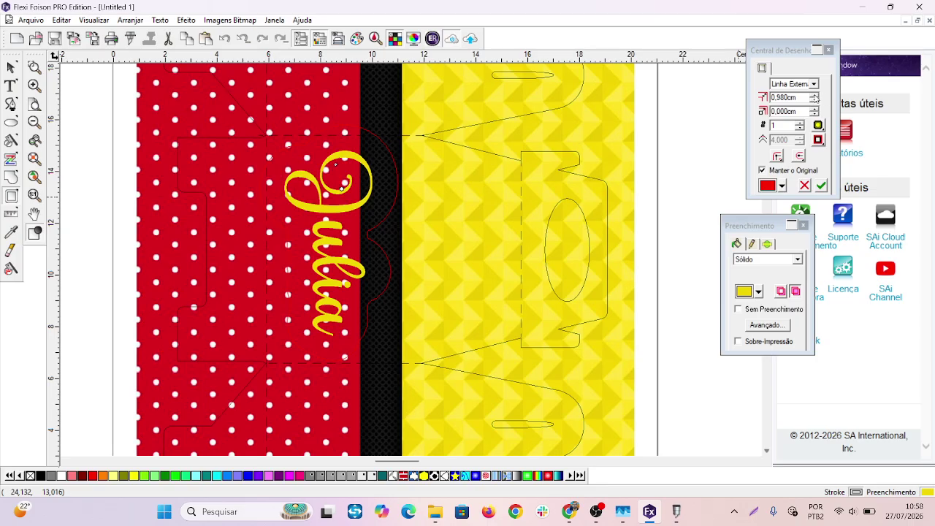
{"action": "left_click", "coordinate": [814, 101]}
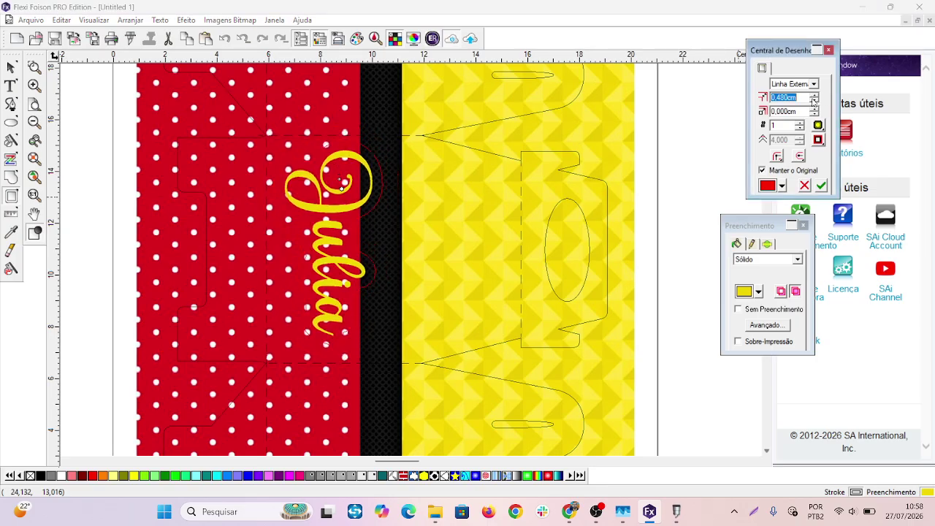
{"action": "left_click", "coordinate": [814, 101]}
{"action": "left_click", "coordinate": [813, 101]}
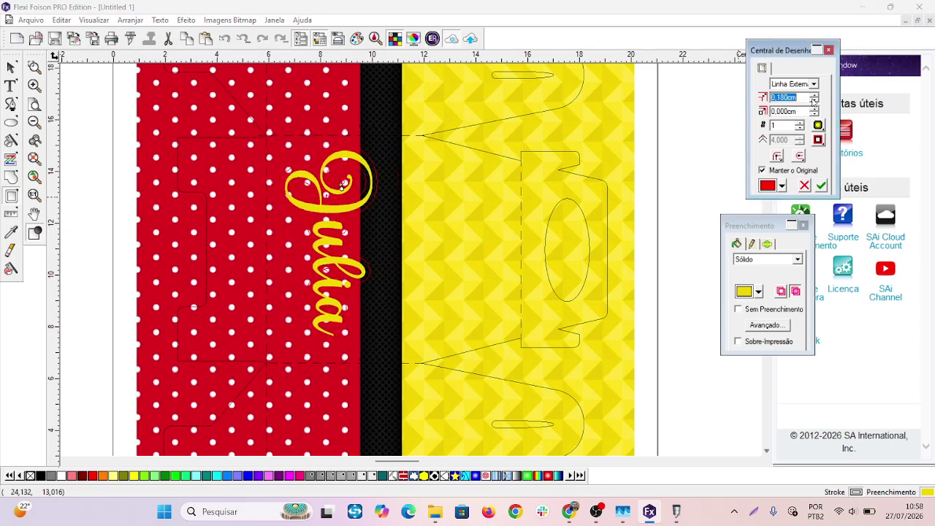
{"action": "left_click", "coordinate": [814, 101]}
{"action": "left_click", "coordinate": [814, 104]}
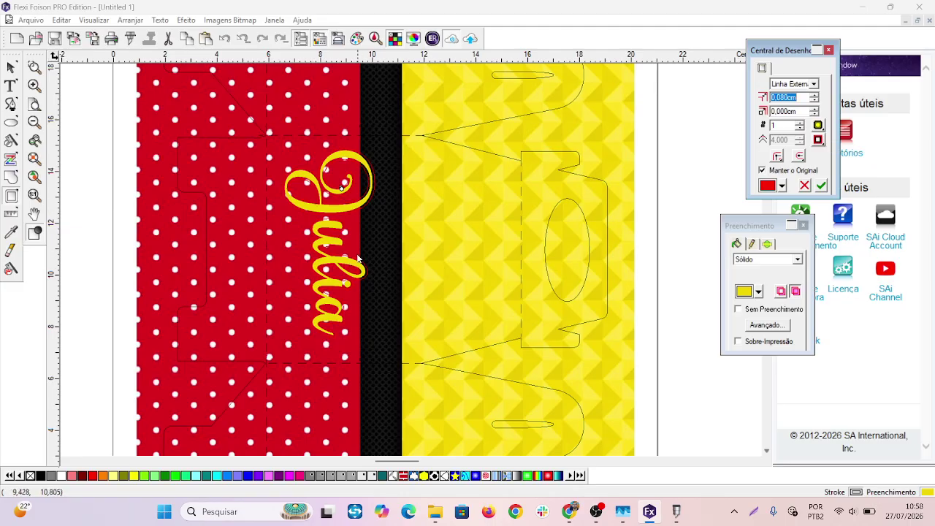
- Set the outline colour of the name text to White and apply the outline effect
{"action": "left_click", "coordinate": [818, 141]}
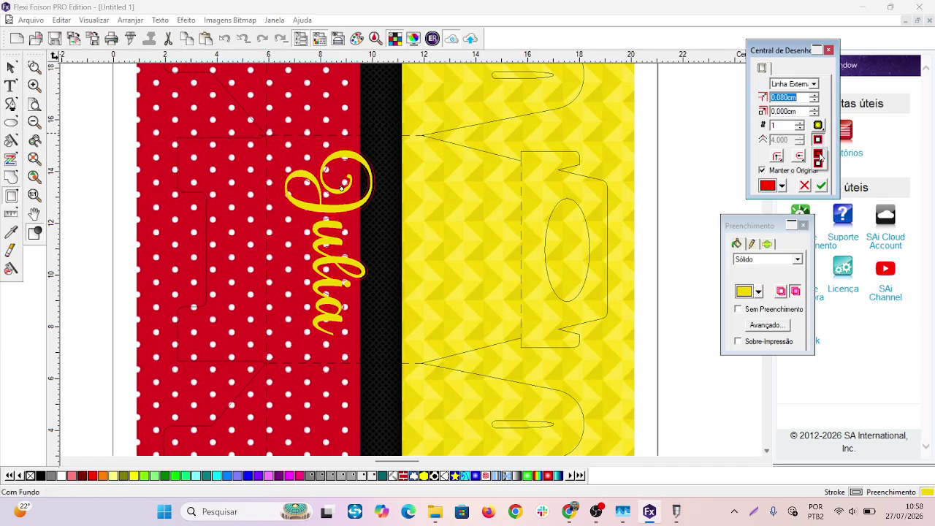
{"action": "left_click", "coordinate": [818, 167]}
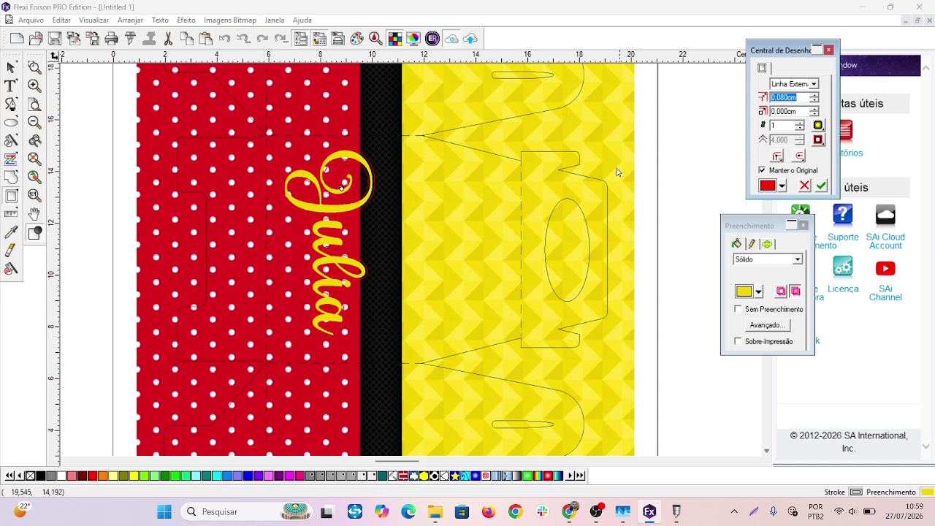
{"action": "left_click", "coordinate": [783, 186]}
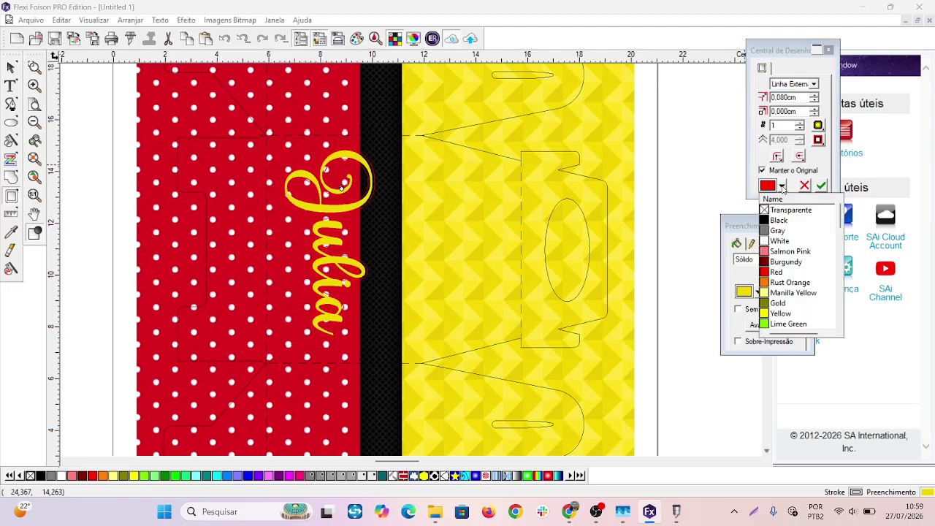
{"action": "left_click", "coordinate": [778, 240]}
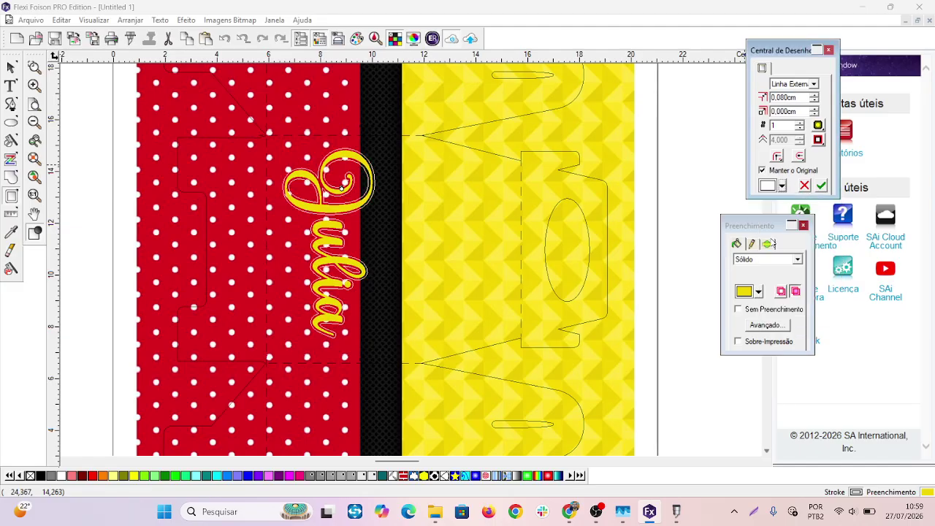
{"action": "left_click", "coordinate": [821, 186]}
{"action": "left_click", "coordinate": [670, 230]}
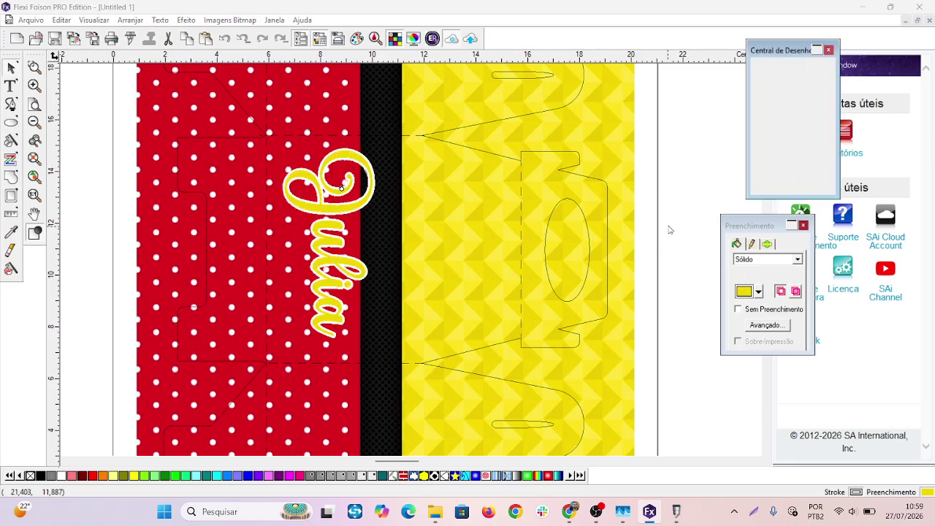
- Move the outlined name text up toward the narrow panel below the Mickey head, overlapping the black stripe
{"action": "scroll", "coordinate": [363, 231], "scroll_direction": "down", "scroll_amount": 1}
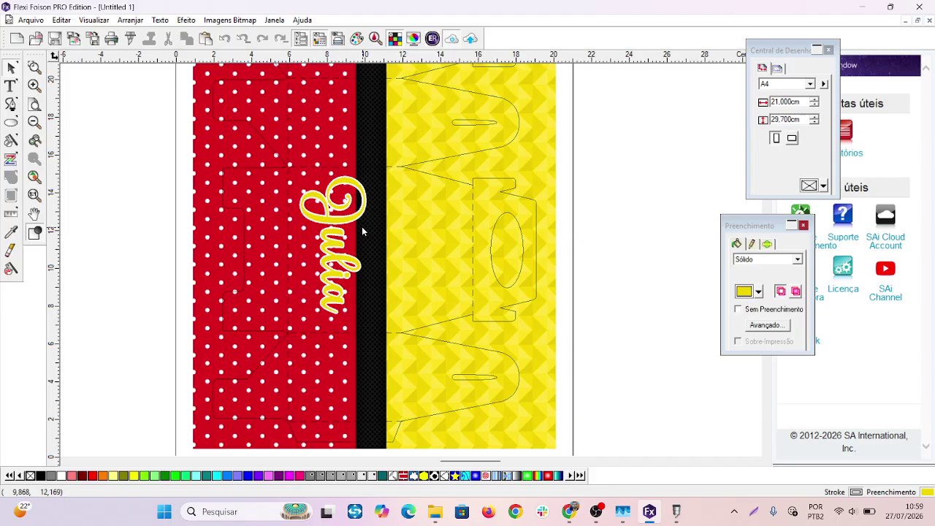
{"action": "scroll", "coordinate": [374, 251], "scroll_direction": "up", "scroll_amount": 1}
{"action": "scroll", "coordinate": [330, 234], "scroll_direction": "up", "scroll_amount": 1}
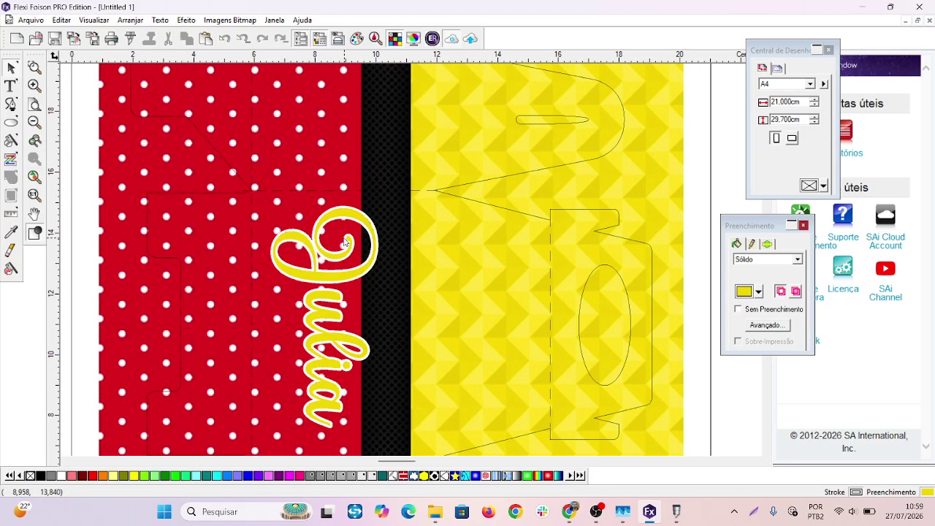
{"action": "scroll", "coordinate": [347, 260], "scroll_direction": "up", "scroll_amount": 1}
{"action": "scroll", "coordinate": [352, 295], "scroll_direction": "down", "scroll_amount": 1}
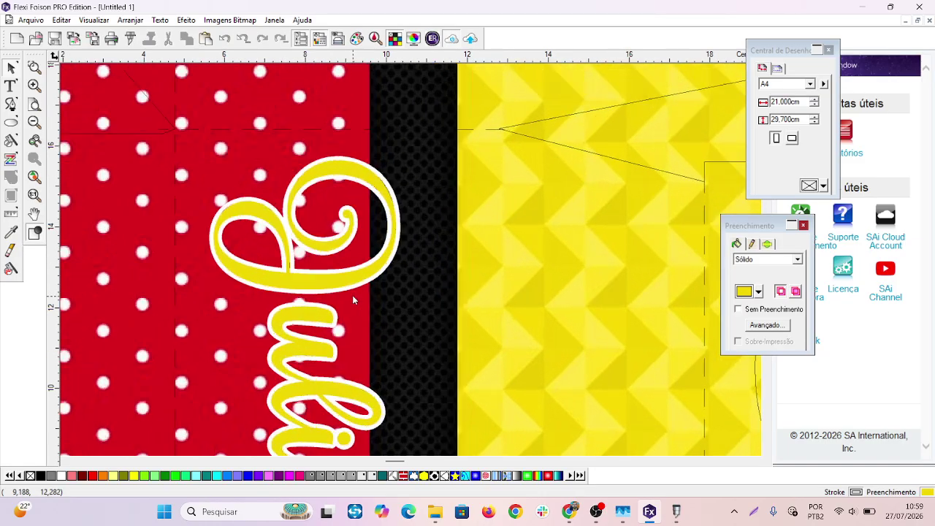
{"action": "scroll", "coordinate": [329, 322], "scroll_direction": "down", "scroll_amount": 2}
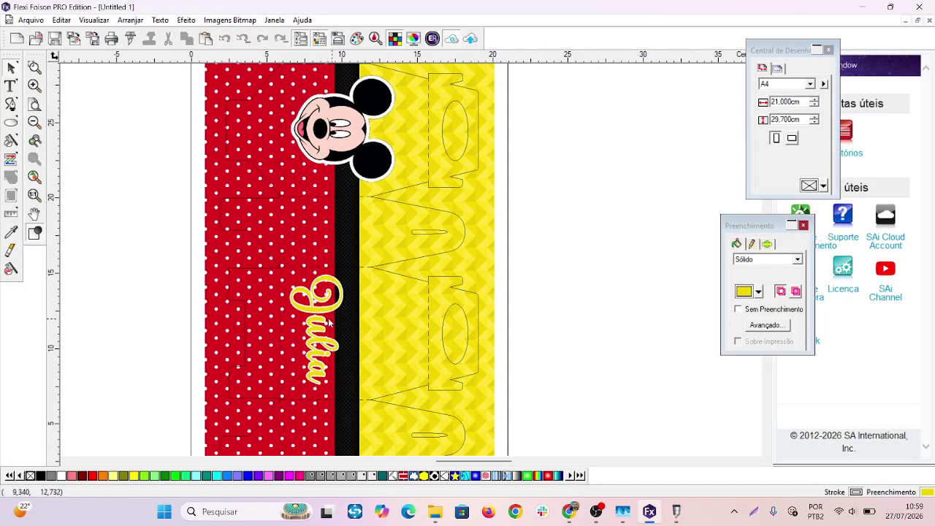
{"action": "left_click", "coordinate": [327, 134]}
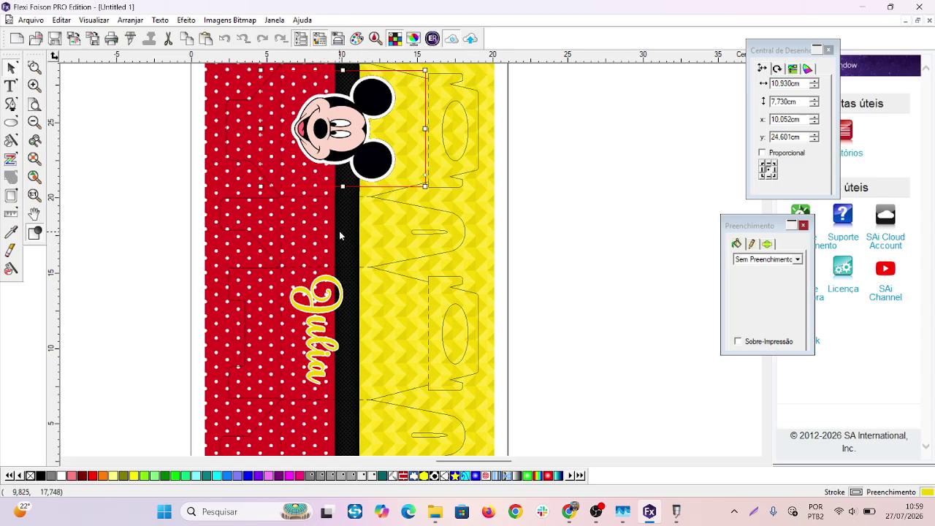
{"action": "left_click_drag", "start_coordinate": [319, 358], "coordinate": [326, 290]}
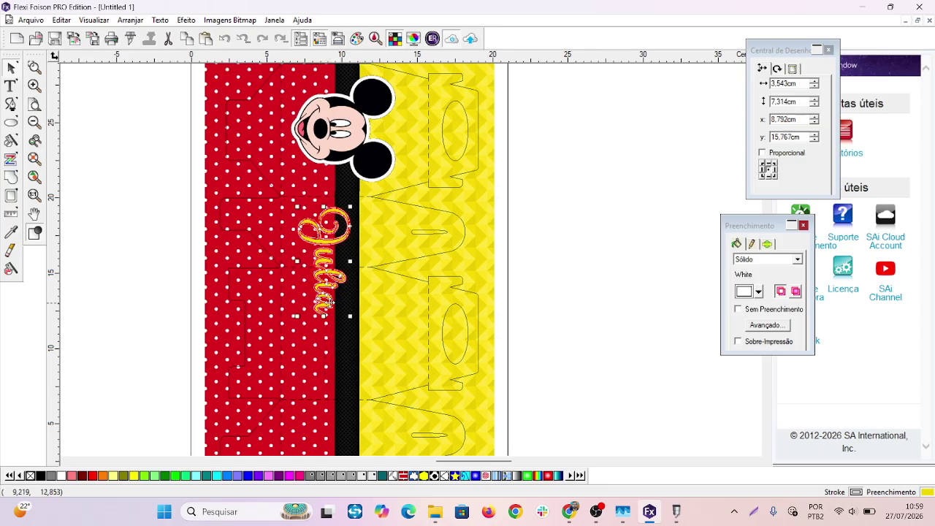
- Rotate the name to read horizontally upright and place it across the black stripe on the narrow panel, at about x 9,925 and y 17,749 cm
{"action": "left_click", "coordinate": [777, 69]}
{"action": "left_click", "coordinate": [793, 121]}
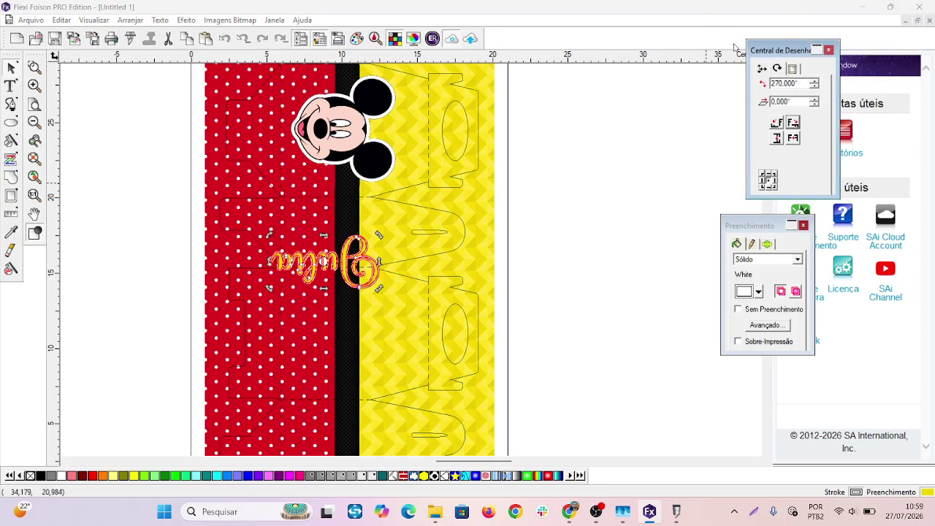
{"action": "left_click", "coordinate": [793, 121]}
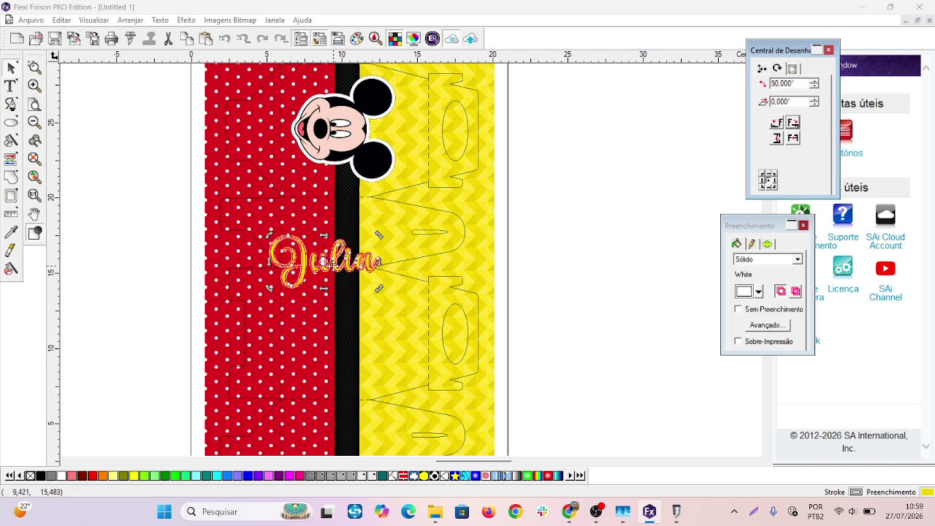
{"action": "left_click_drag", "start_coordinate": [323, 261], "coordinate": [342, 232]}
{"action": "left_click", "coordinate": [619, 244]}
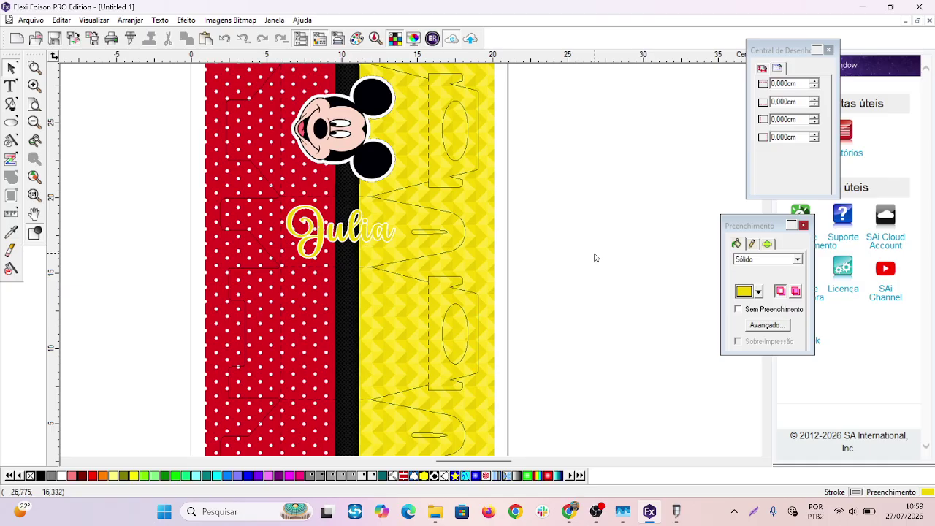
- Duplicate the outlined name and place the copy across the black stripe on the lower narrow panel, horizontally in line with the original
{"action": "scroll", "coordinate": [519, 295], "scroll_direction": "down", "scroll_amount": 3}
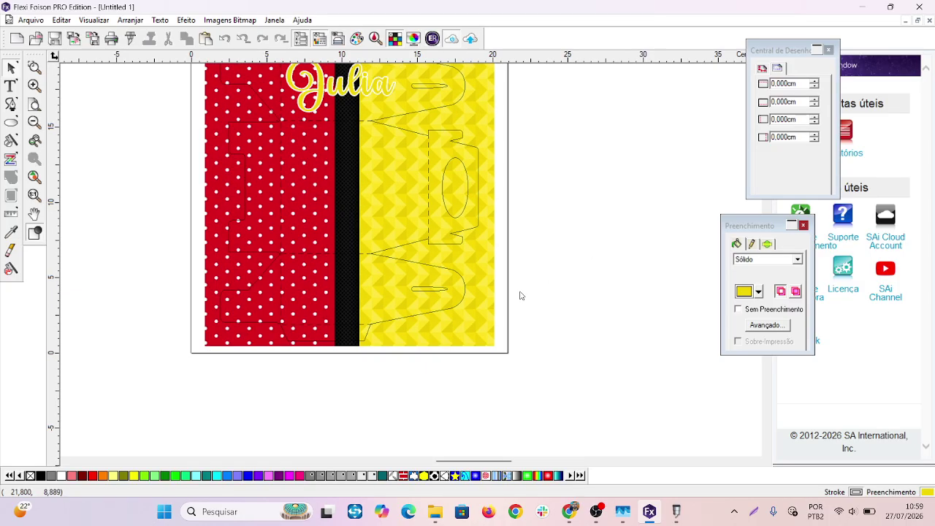
{"action": "scroll", "coordinate": [511, 296], "scroll_direction": "down", "scroll_amount": 2}
{"action": "scroll", "coordinate": [438, 248], "scroll_direction": "up", "scroll_amount": 3}
{"action": "scroll", "coordinate": [427, 239], "scroll_direction": "down", "scroll_amount": 3}
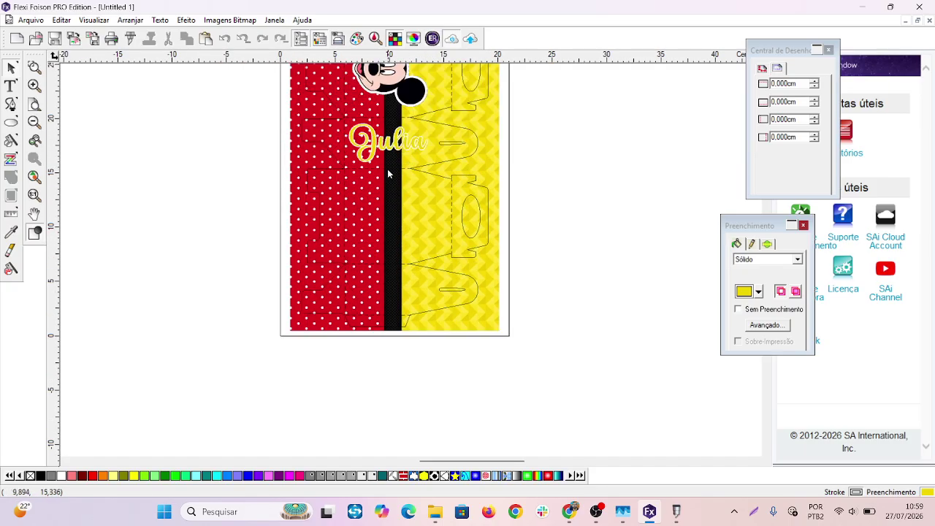
{"action": "left_click", "coordinate": [387, 145]}
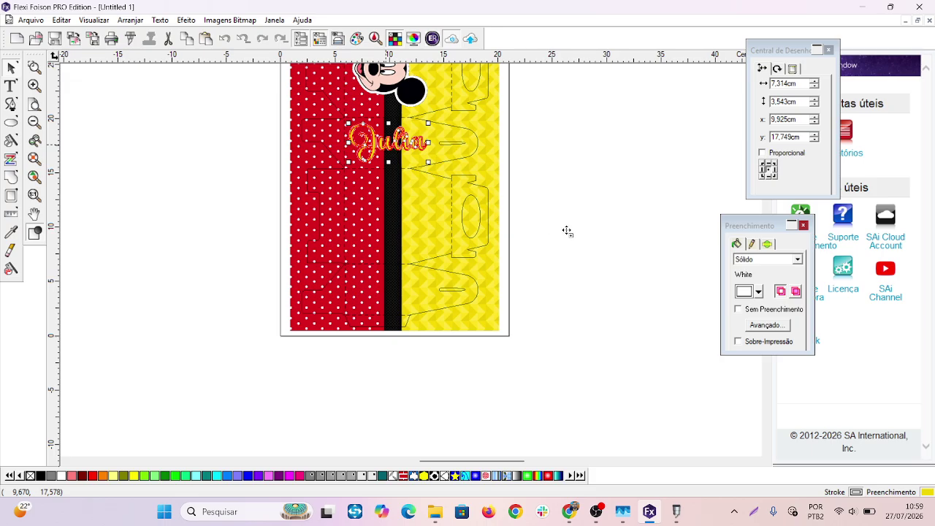
{"action": "left_click", "coordinate": [221, 181]}
{"action": "left_click", "coordinate": [403, 140]}
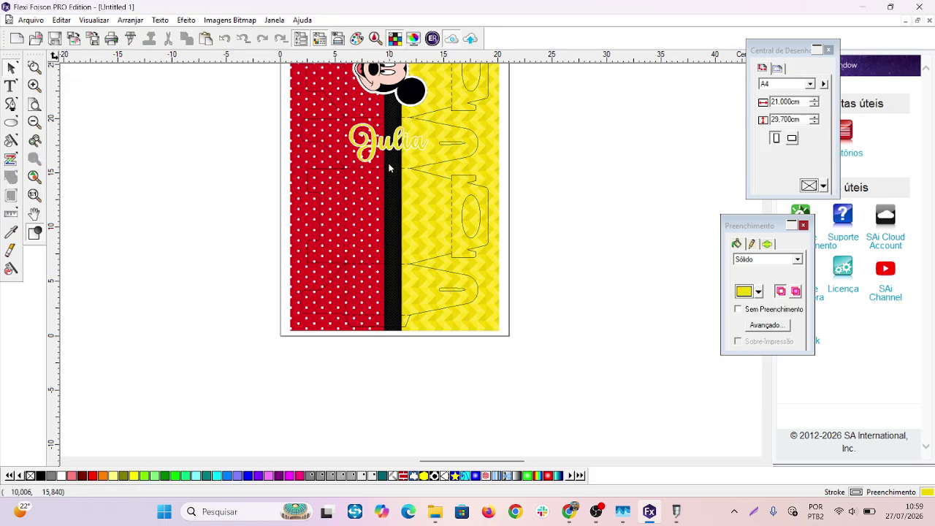
{"action": "left_click_drag", "start_coordinate": [403, 140], "coordinate": [562, 230]}
{"action": "key", "text": "ctrl+z"}
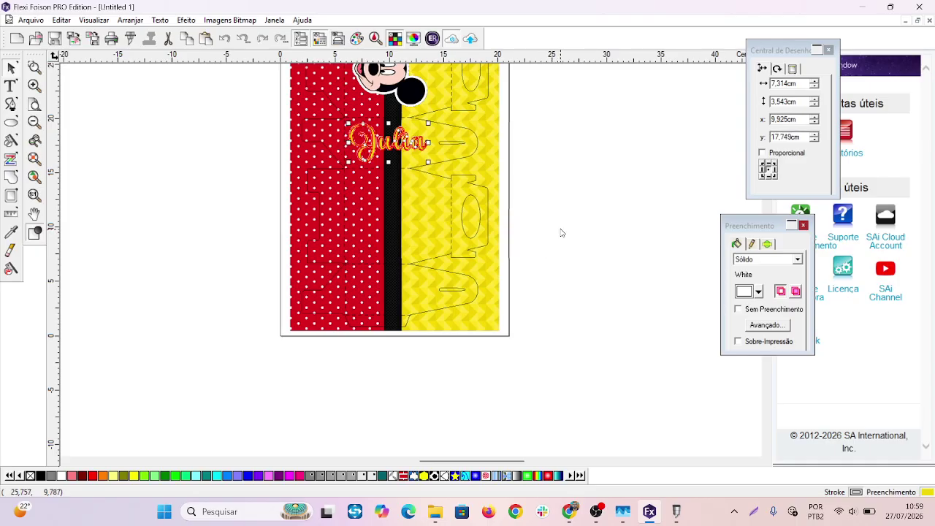
{"action": "key", "text": "ctrl+c"}
{"action": "key", "text": "ctrl+v"}
{"action": "left_click", "coordinate": [546, 199]}
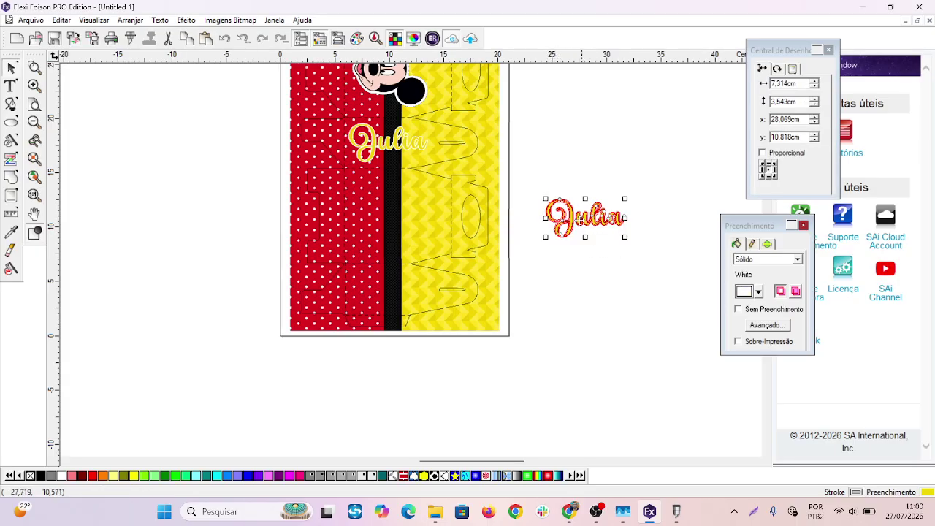
{"action": "left_click_drag", "start_coordinate": [582, 220], "coordinate": [381, 297]}
{"action": "left_click", "coordinate": [564, 265]}
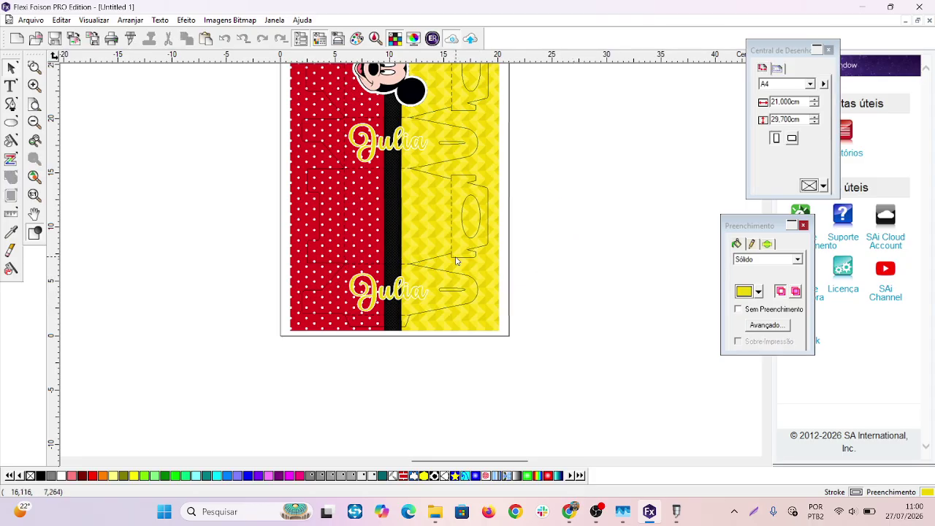
- Duplicate the Mickey head and place the copy on the lower wide panel between the two names, at about x 10,056 and y 10,934 cm
{"action": "scroll", "coordinate": [457, 261], "scroll_direction": "down", "scroll_amount": 1}
{"action": "left_click", "coordinate": [406, 111]}
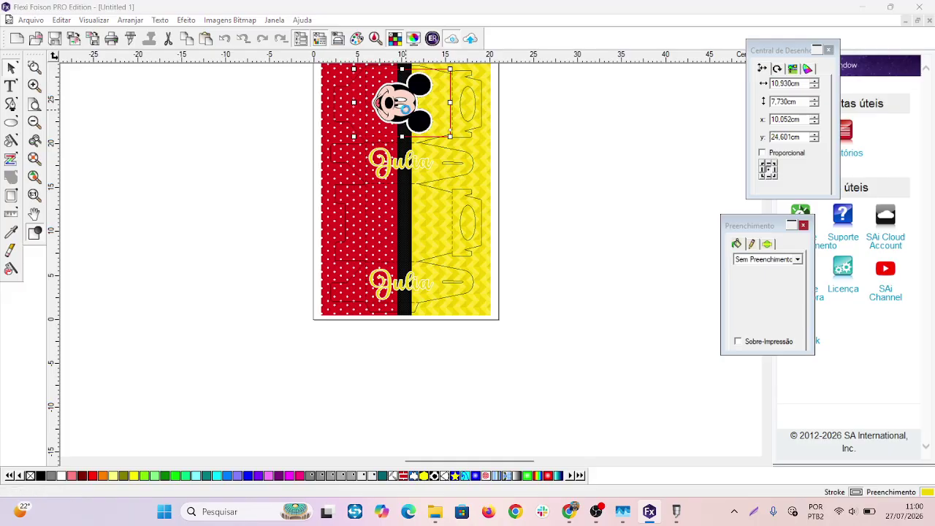
{"action": "left_click", "coordinate": [543, 132]}
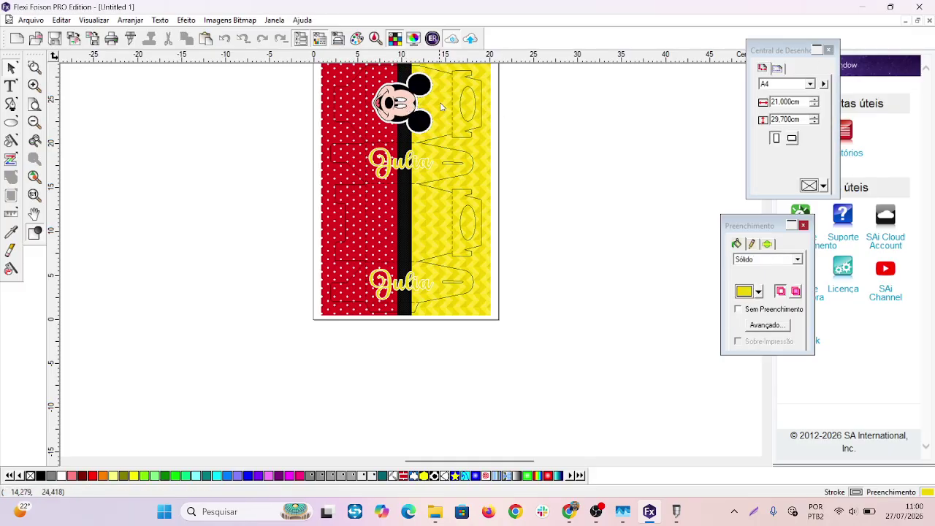
{"action": "left_click_drag", "start_coordinate": [441, 108], "coordinate": [559, 159]}
{"action": "key", "text": "ctrl+z"}
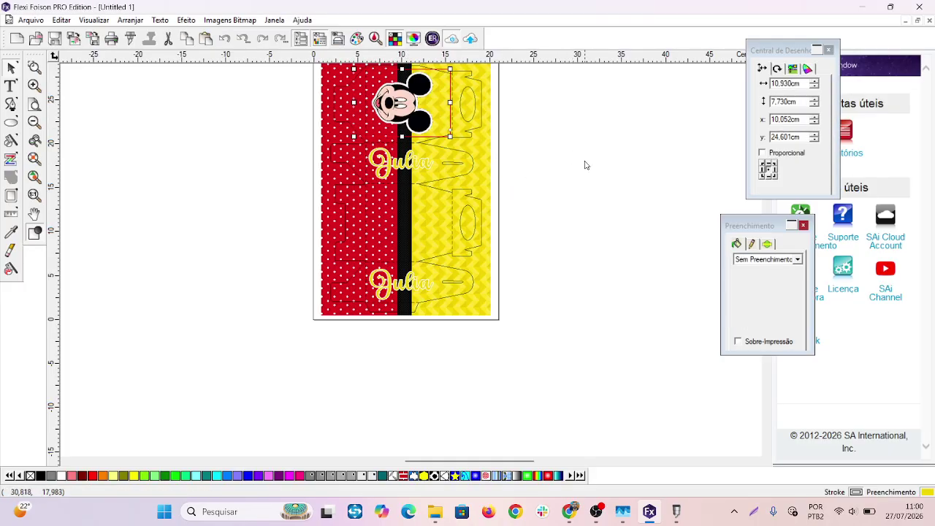
{"action": "left_click", "coordinate": [609, 171]}
{"action": "key", "text": "ctrl+v"}
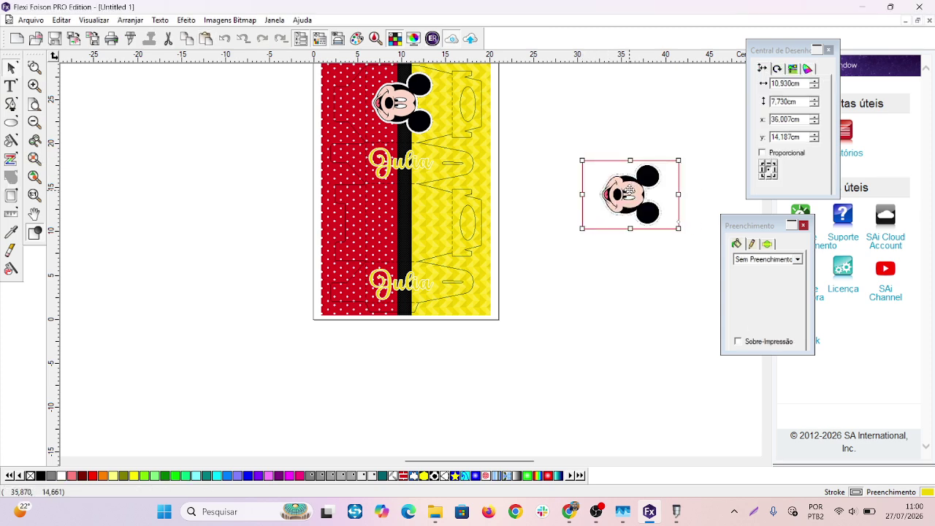
{"action": "left_click_drag", "start_coordinate": [629, 191], "coordinate": [401, 222]}
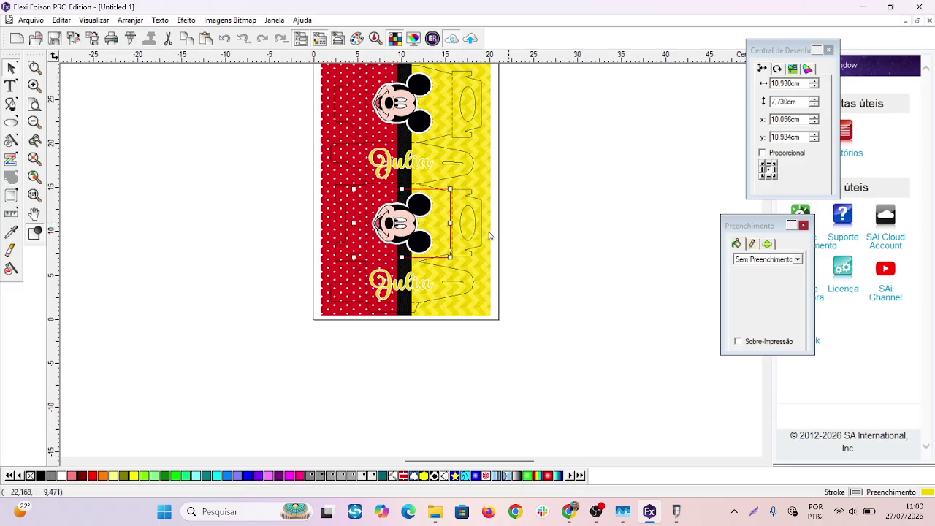
{"action": "left_click", "coordinate": [599, 252]}
{"action": "scroll", "coordinate": [615, 279], "scroll_direction": "down", "scroll_amount": 1}
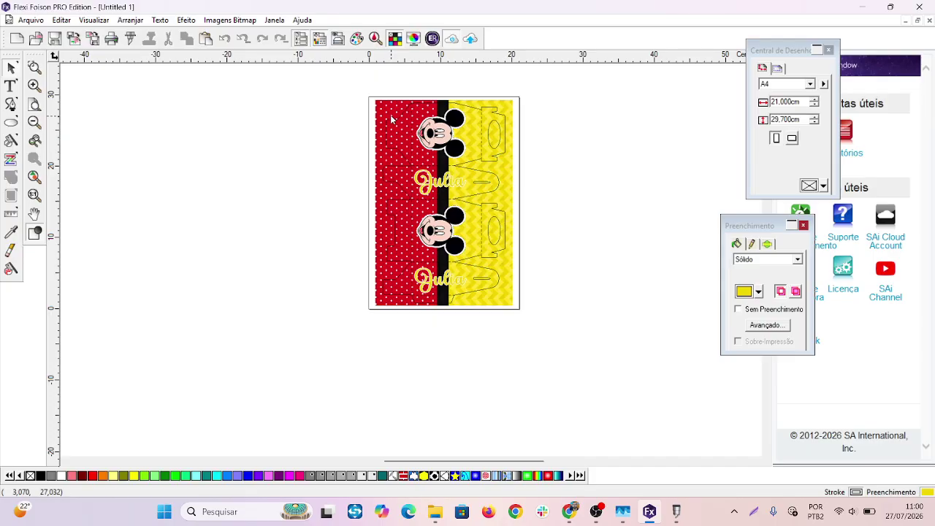
- Group both Mickey heads, both names and the patterned background with Agrupar, leaving the box outline out
{"action": "scroll", "coordinate": [424, 259], "scroll_direction": "up", "scroll_amount": 3}
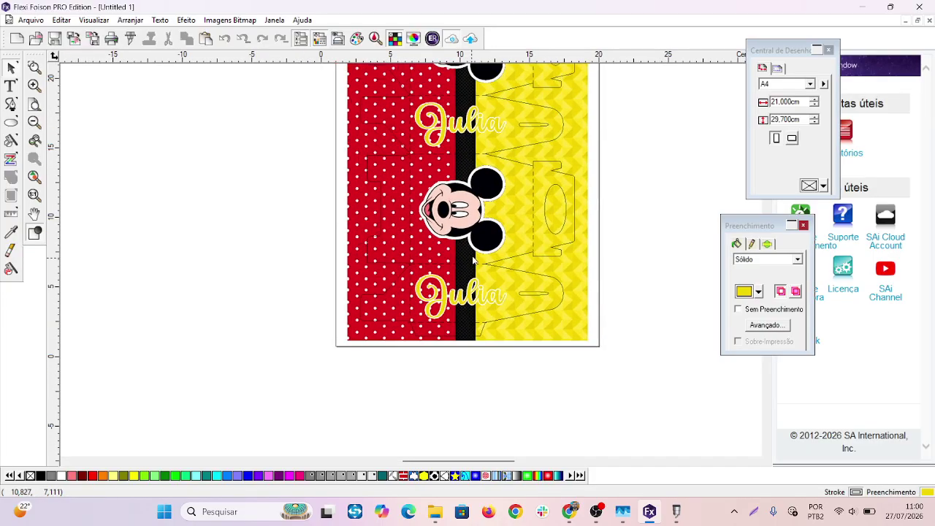
{"action": "scroll", "coordinate": [473, 260], "scroll_direction": "down", "scroll_amount": 2}
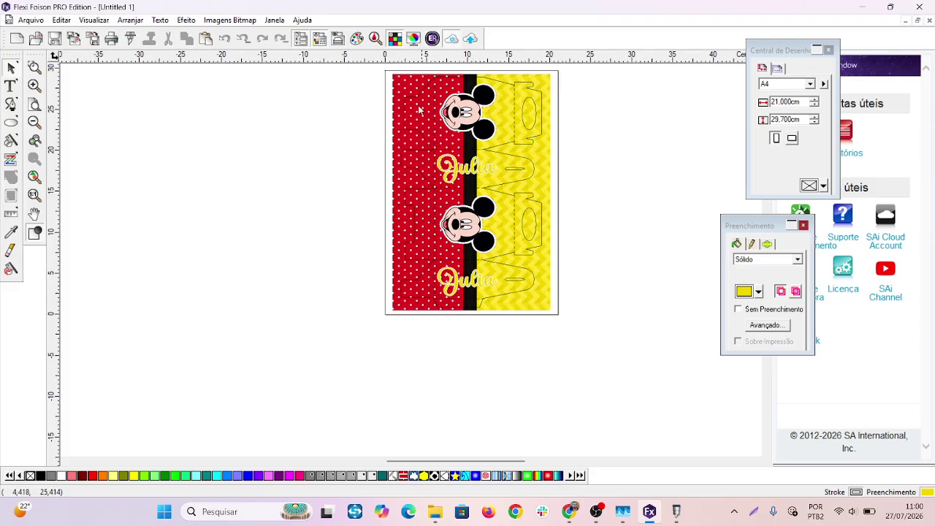
{"action": "left_click", "coordinate": [465, 114]}
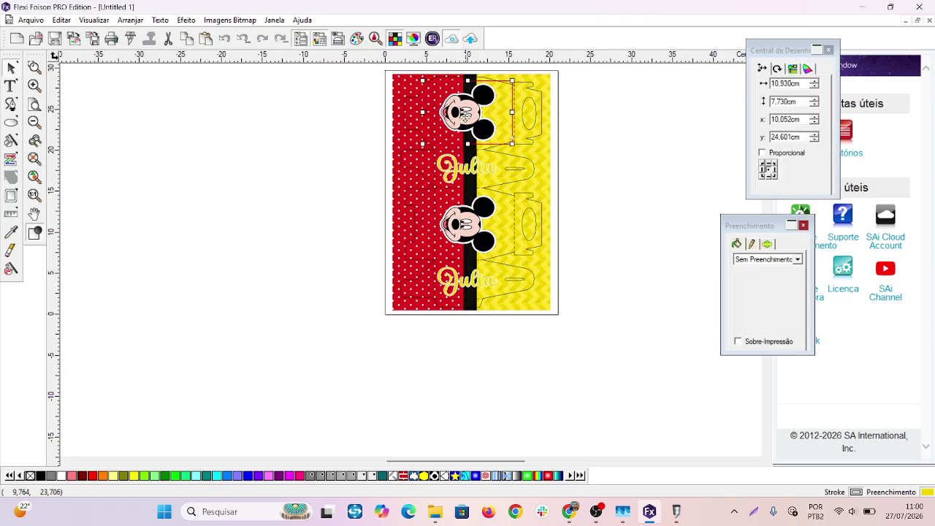
{"action": "left_click", "coordinate": [459, 169], "text": "shift"}
{"action": "left_click", "coordinate": [461, 222], "text": "shift"}
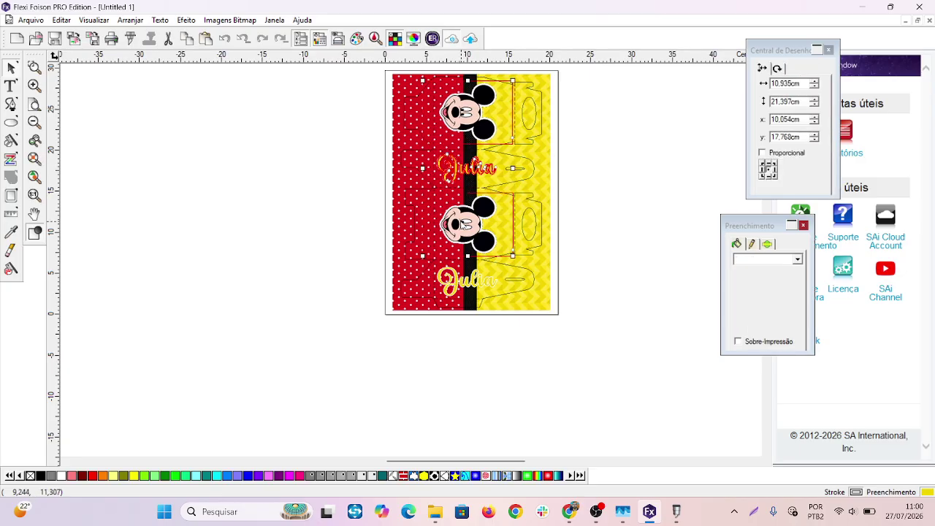
{"action": "left_click", "coordinate": [461, 280], "text": "shift"}
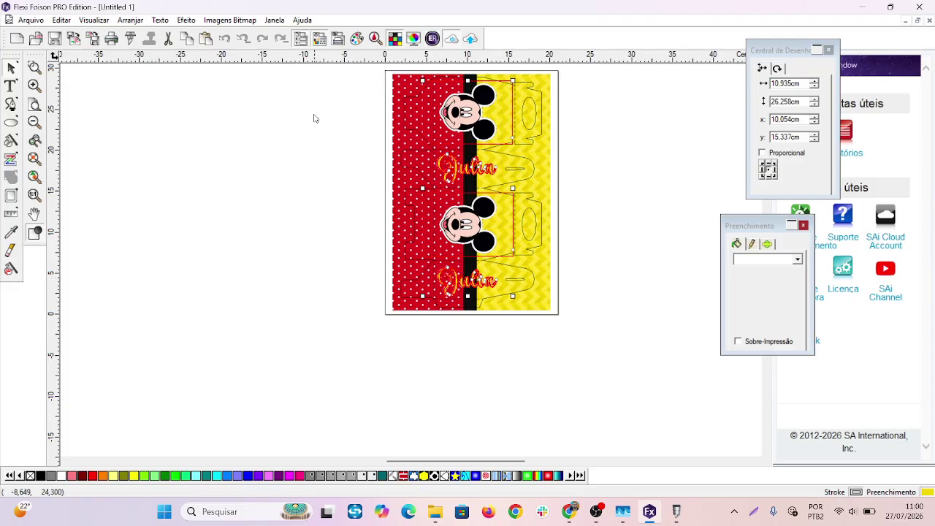
{"action": "left_click", "coordinate": [400, 82]}
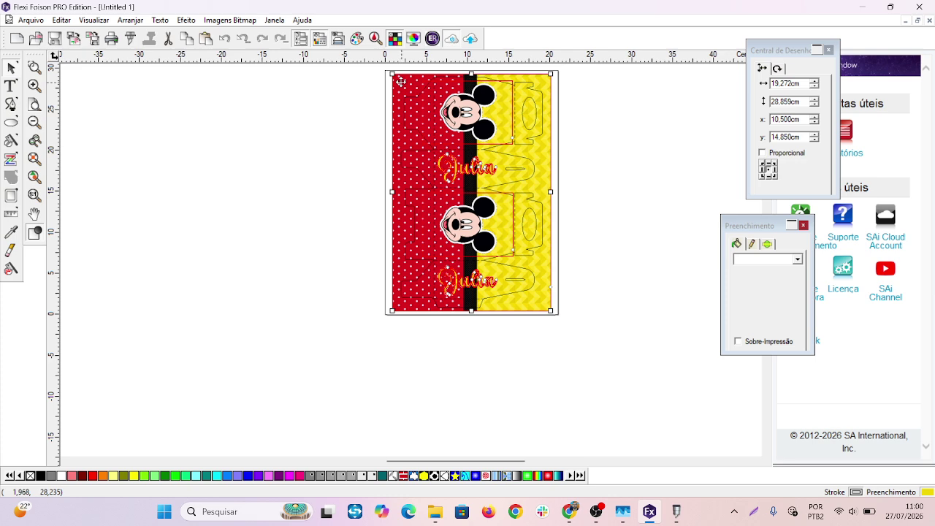
{"action": "key", "text": "Delete"}
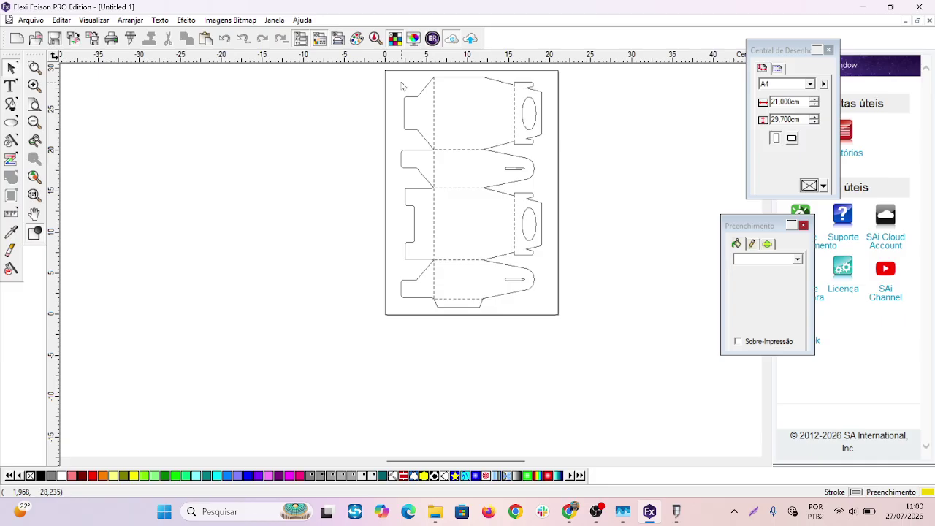
{"action": "key", "text": "ctrl+z"}
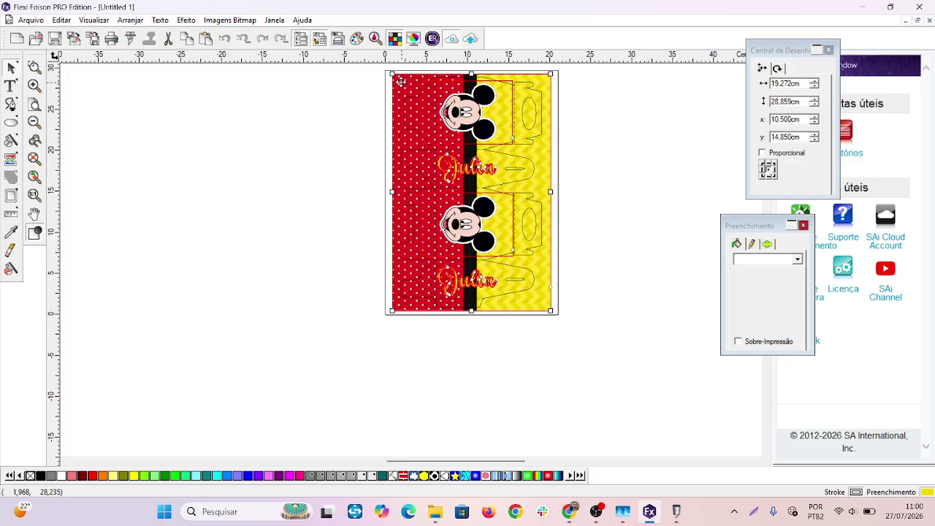
{"action": "right_click", "coordinate": [468, 168]}
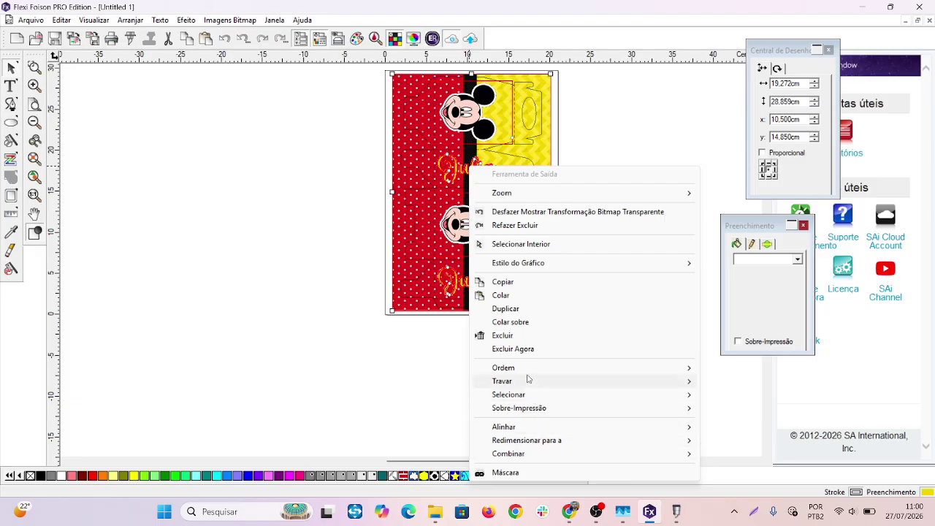
{"action": "mouse_move", "coordinate": [522, 373]}
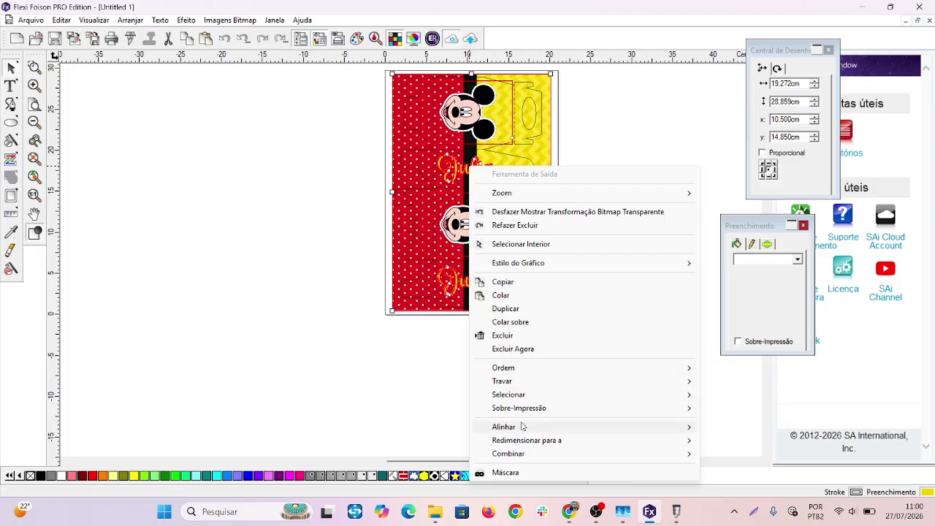
{"action": "mouse_move", "coordinate": [536, 457]}
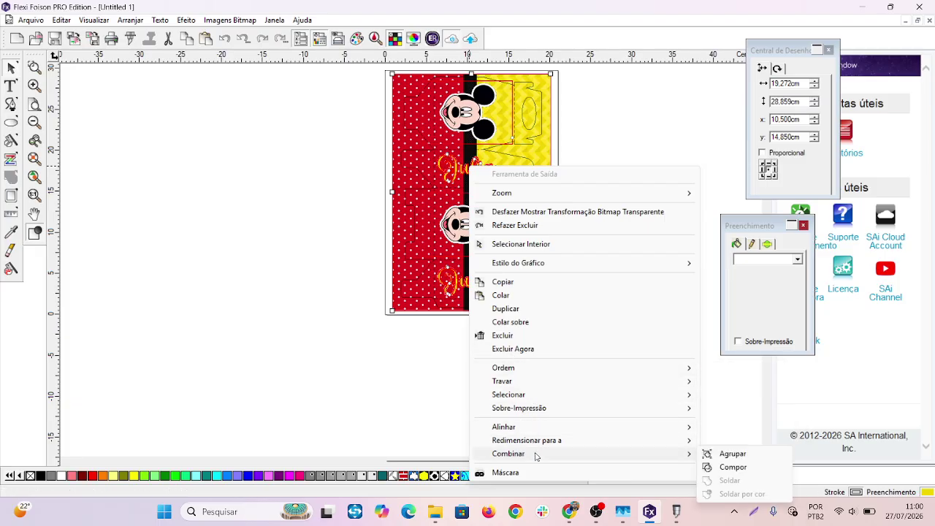
{"action": "left_click", "coordinate": [744, 456]}
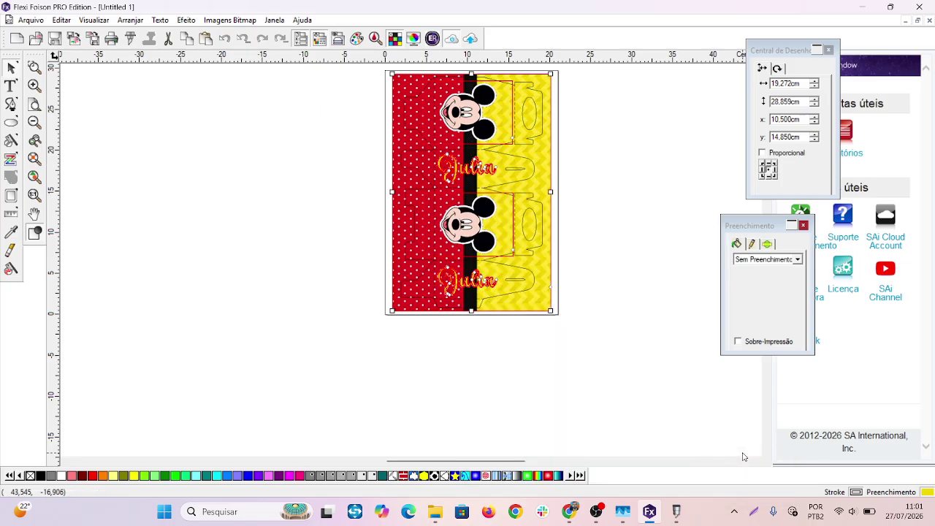
- Delete the grouped artwork as a check of the grouping and undo the deletion
{"action": "left_click", "coordinate": [640, 348]}
{"action": "key", "text": "ctrl+a"}
{"action": "key", "text": "Delete"}
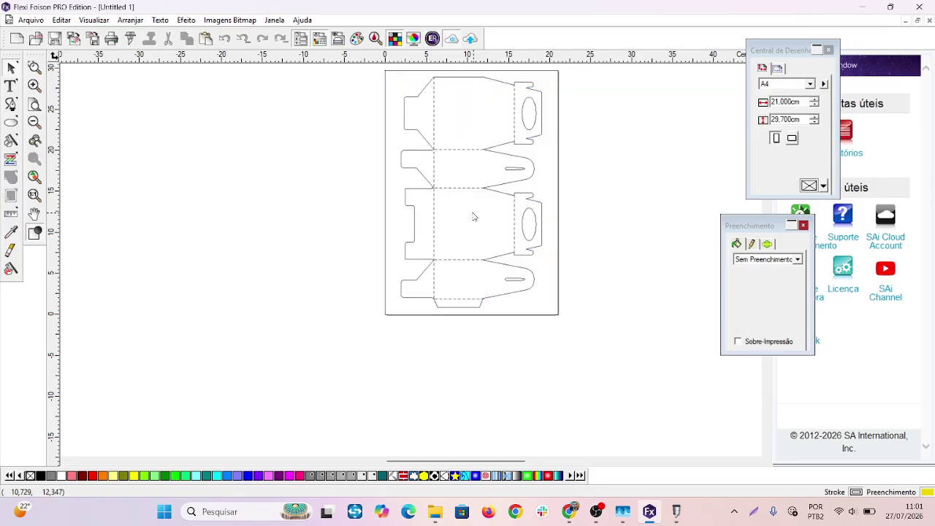
{"action": "key", "text": "ctrl+z"}
{"action": "left_click", "coordinate": [613, 122]}
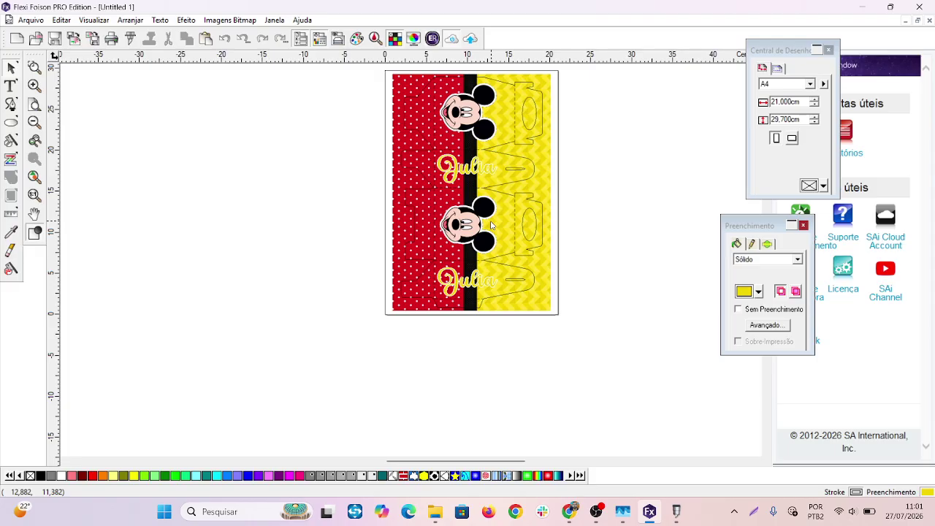
- Select the box cut outline together with the grouped Mickey artwork
{"action": "scroll", "coordinate": [563, 142], "scroll_direction": "down", "scroll_amount": 1}
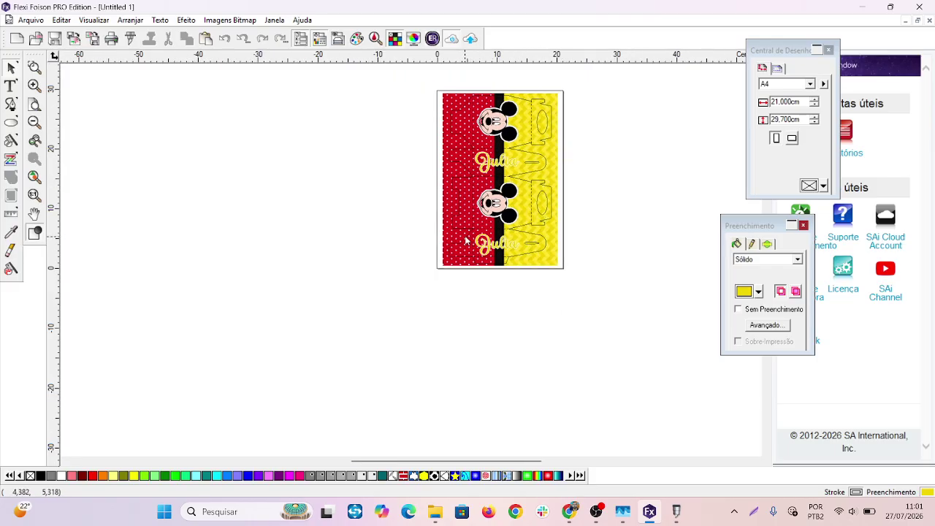
{"action": "scroll", "coordinate": [514, 179], "scroll_direction": "up", "scroll_amount": 2}
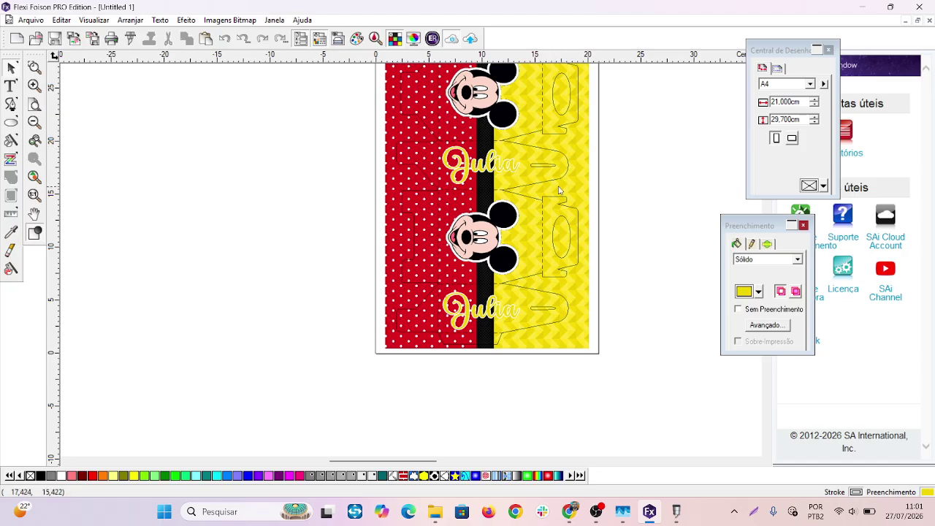
{"action": "scroll", "coordinate": [559, 190], "scroll_direction": "down", "scroll_amount": 2}
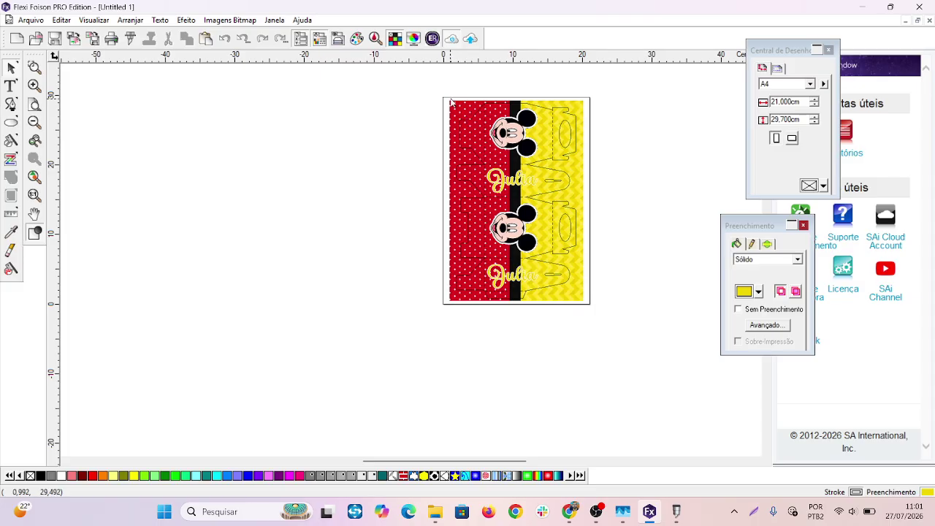
{"action": "scroll", "coordinate": [571, 174], "scroll_direction": "up", "scroll_amount": 2}
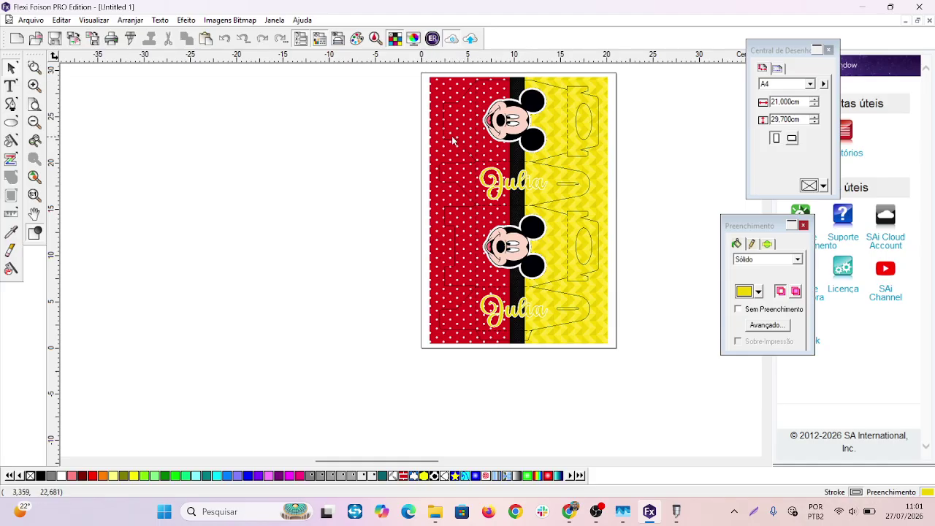
{"action": "scroll", "coordinate": [453, 143], "scroll_direction": "up", "scroll_amount": 3}
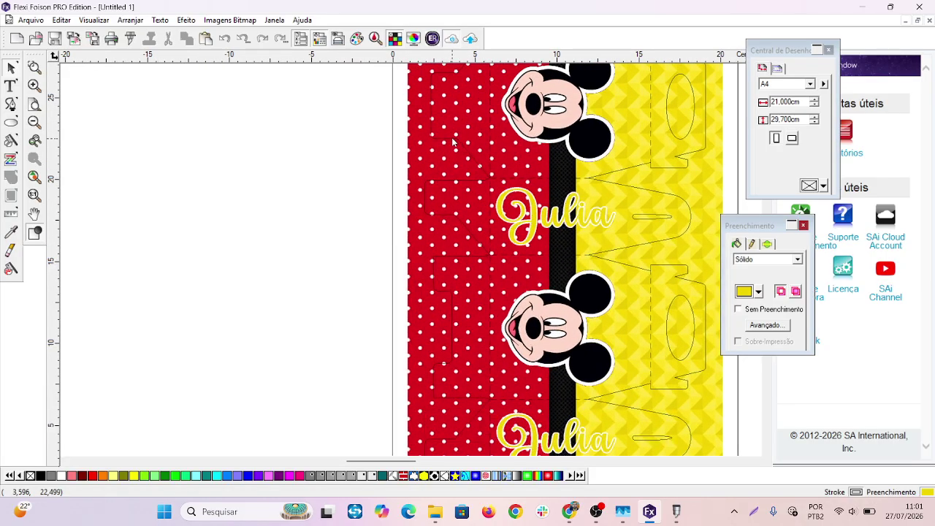
{"action": "left_click", "coordinate": [453, 142]}
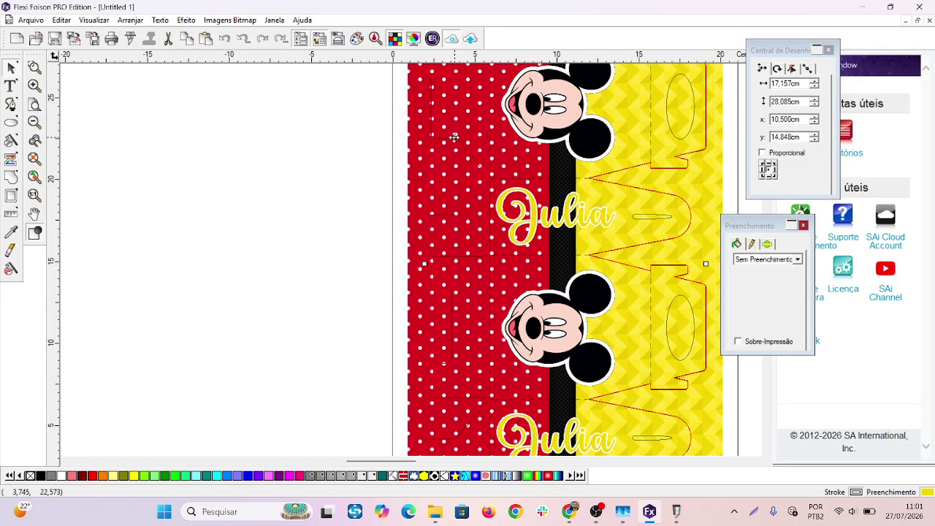
{"action": "key", "text": "Escape"}
{"action": "left_click", "coordinate": [453, 136]}
{"action": "left_click", "coordinate": [420, 164]}
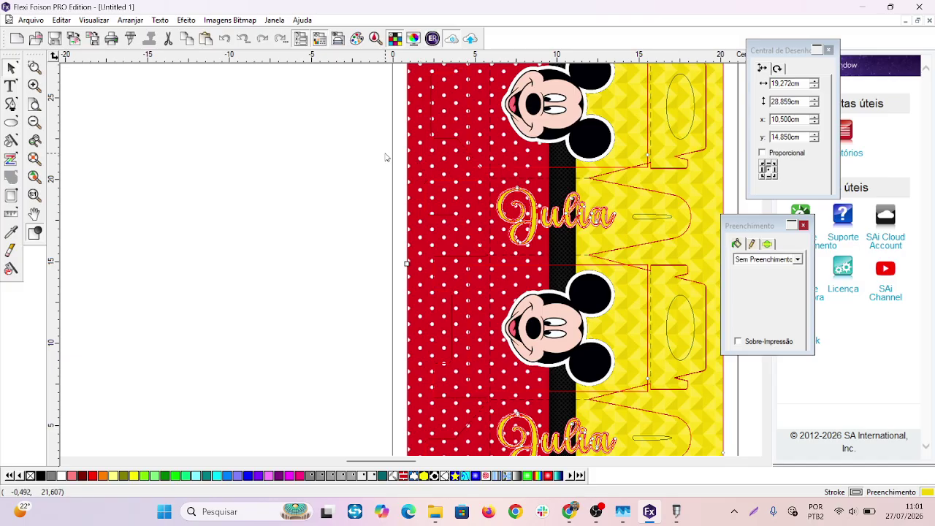
- Apply Máscara to the selected artwork group so it is clipped to the box outline
{"action": "scroll", "coordinate": [553, 216], "scroll_direction": "down", "scroll_amount": 2}
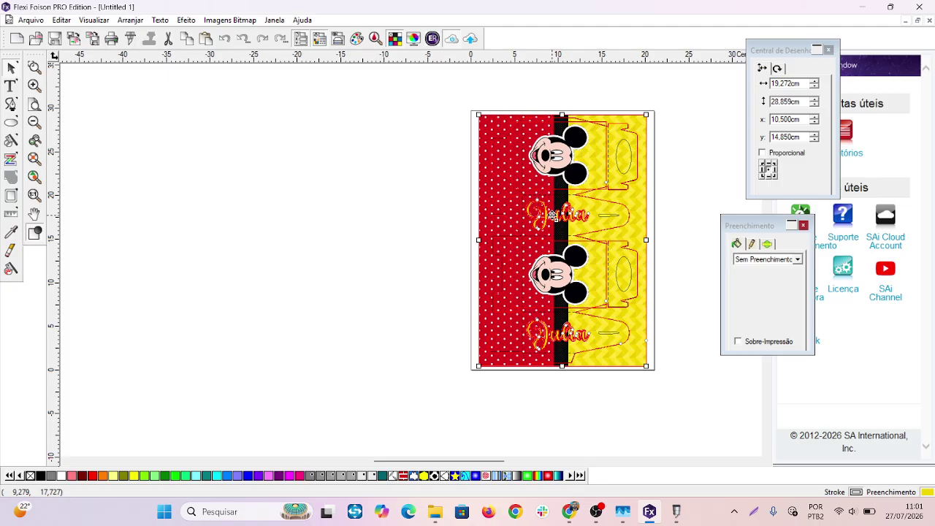
{"action": "scroll", "coordinate": [553, 216], "scroll_direction": "up", "scroll_amount": 2}
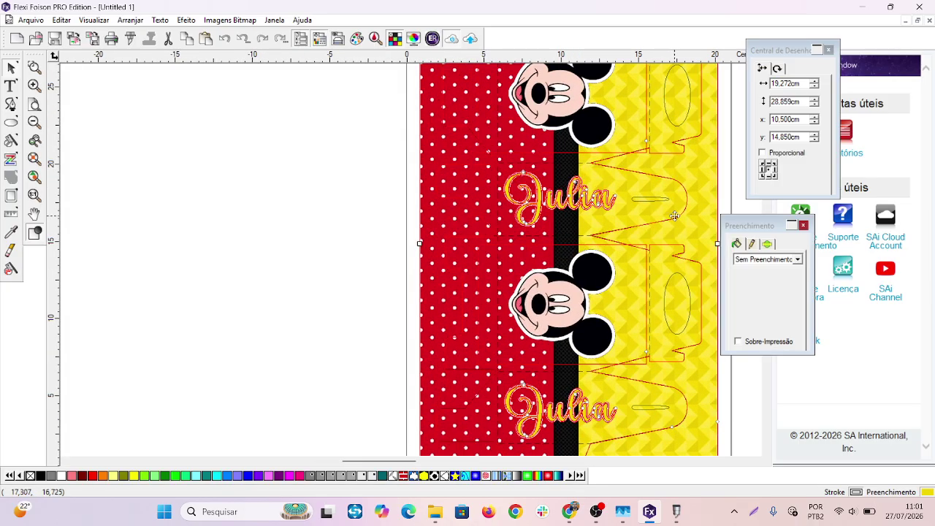
{"action": "right_click", "coordinate": [662, 175]}
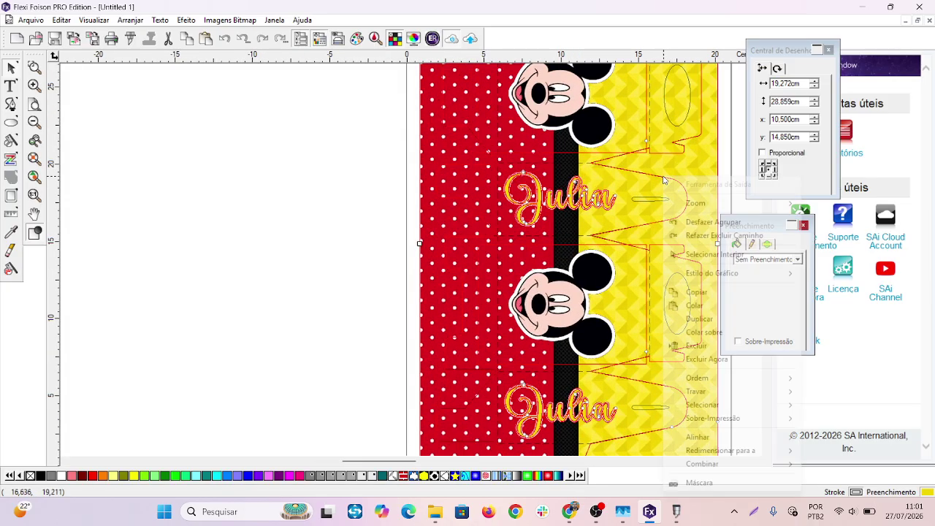
{"action": "left_click", "coordinate": [699, 483]}
{"action": "left_click", "coordinate": [389, 219]}
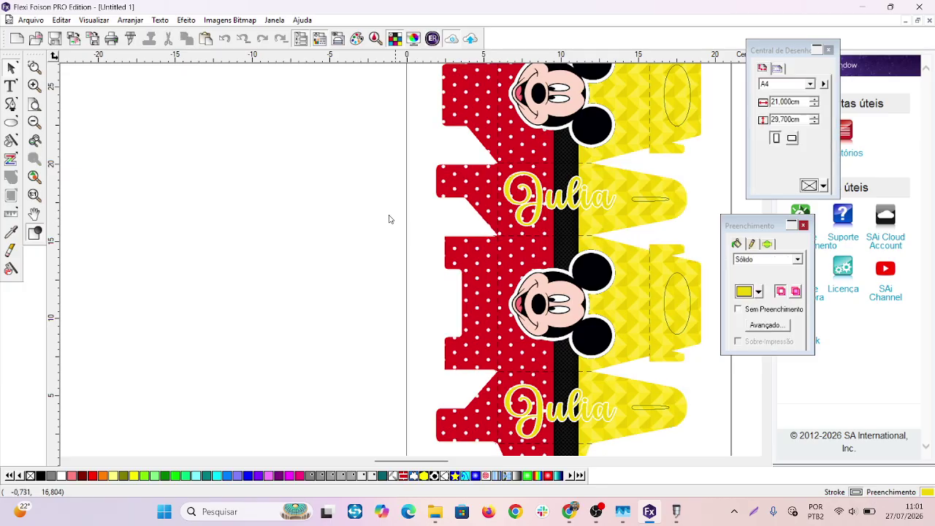
- Undo the mask and reapply Máscara to the artwork group and the box outline
{"action": "scroll", "coordinate": [568, 252], "scroll_direction": "down", "scroll_amount": 2}
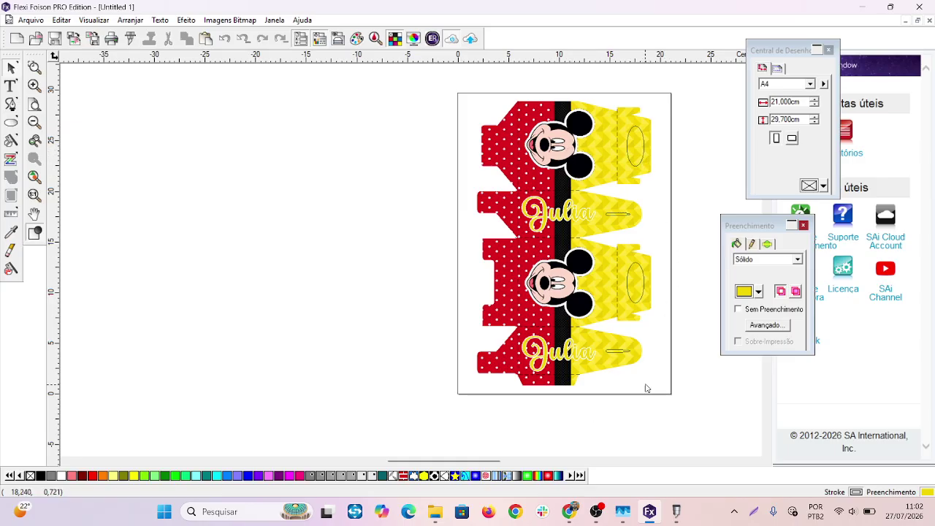
{"action": "left_click", "coordinate": [642, 327]}
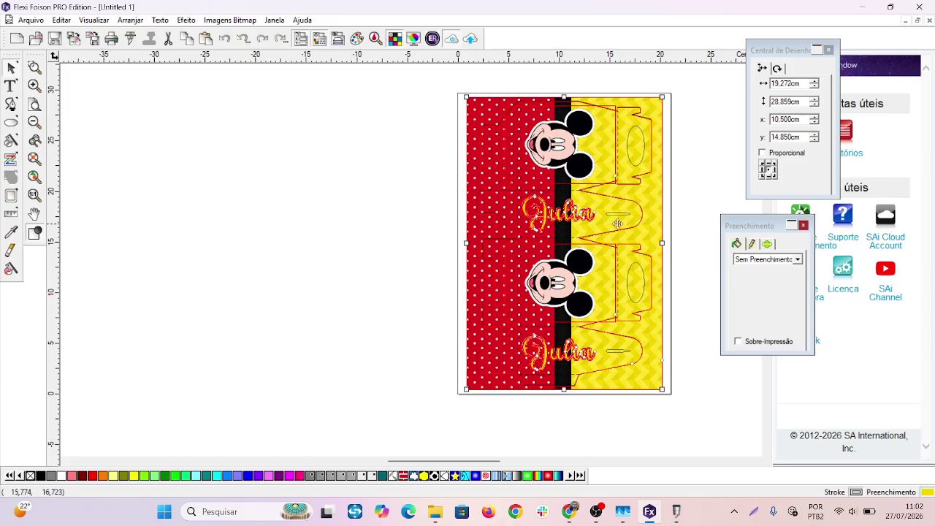
{"action": "right_click", "coordinate": [615, 178]}
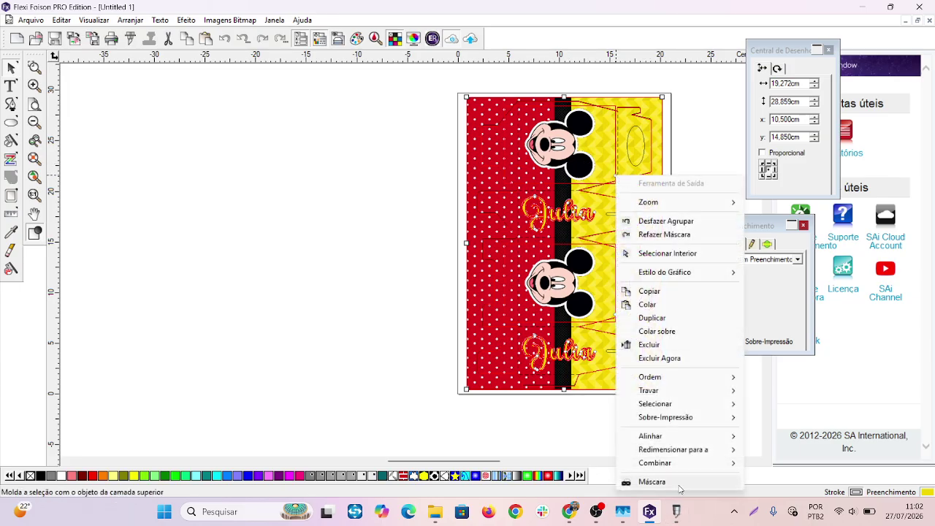
{"action": "left_click", "coordinate": [130, 20]}
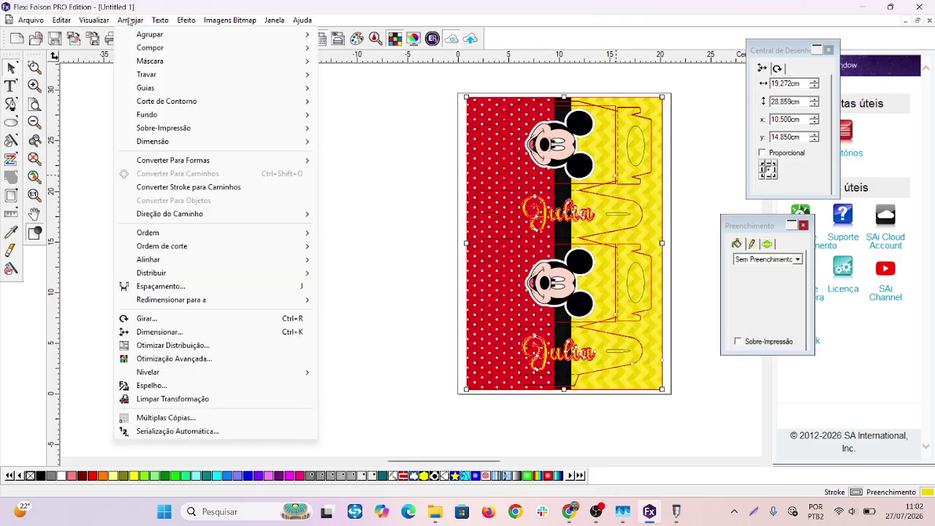
{"action": "mouse_move", "coordinate": [150, 60]}
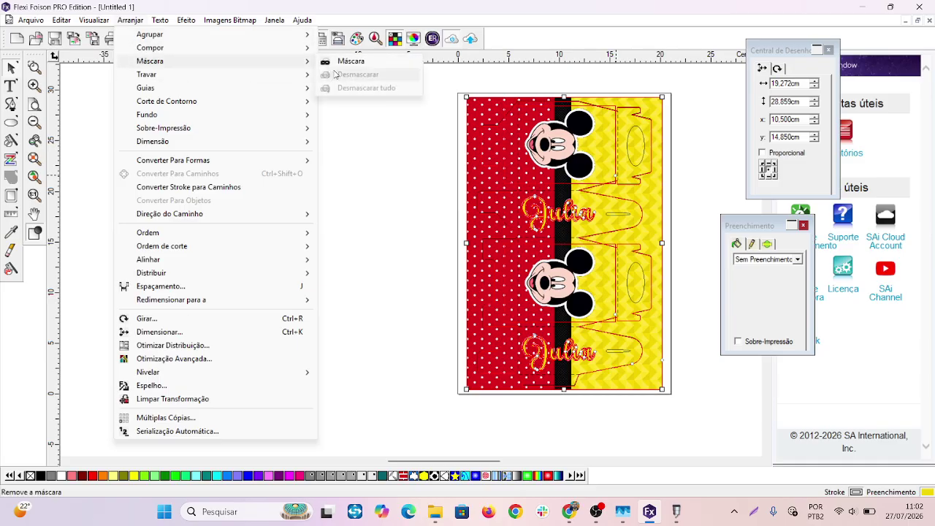
{"action": "left_click", "coordinate": [343, 63]}
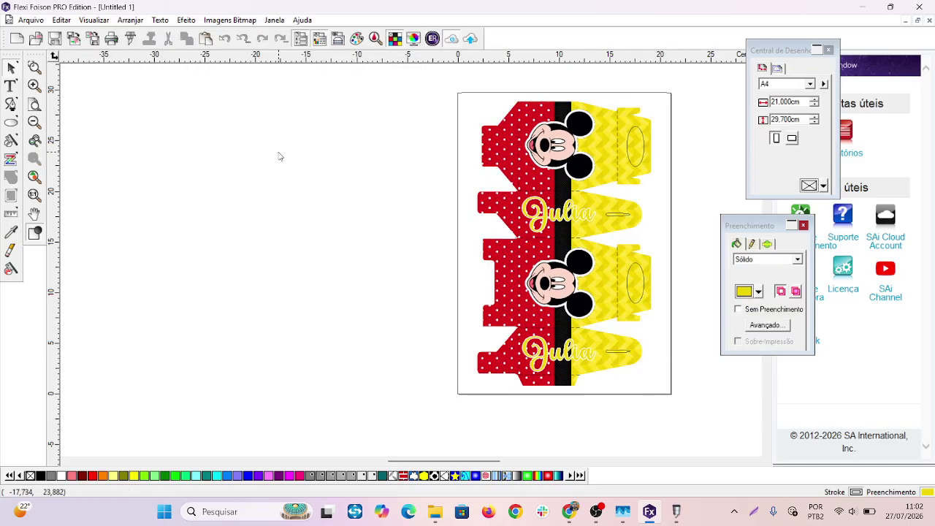
- Move the masked box off the page to its left side, at about x -15,183 and y 13,838 cm, leaving the fold lines and slots in place
{"action": "scroll", "coordinate": [596, 285], "scroll_direction": "up", "scroll_amount": 1}
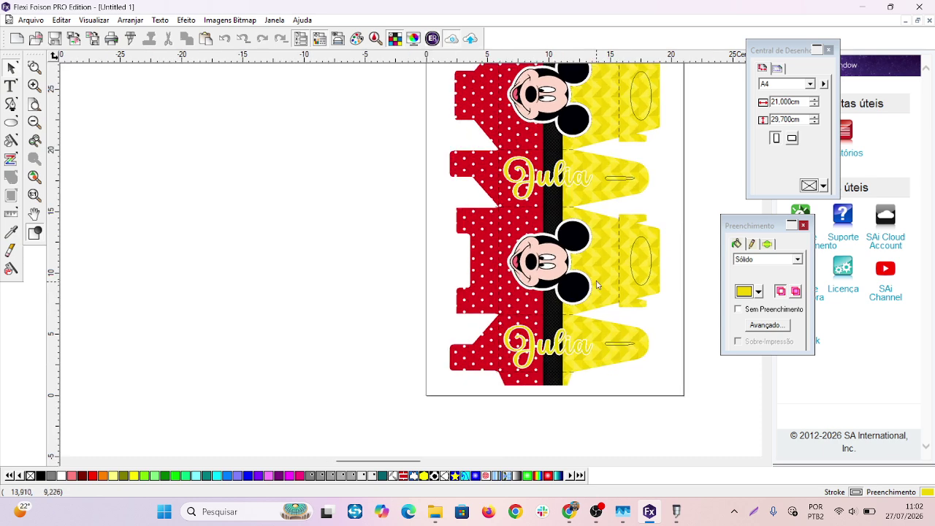
{"action": "scroll", "coordinate": [597, 285], "scroll_direction": "up", "scroll_amount": 1}
{"action": "scroll", "coordinate": [589, 137], "scroll_direction": "down", "scroll_amount": 2}
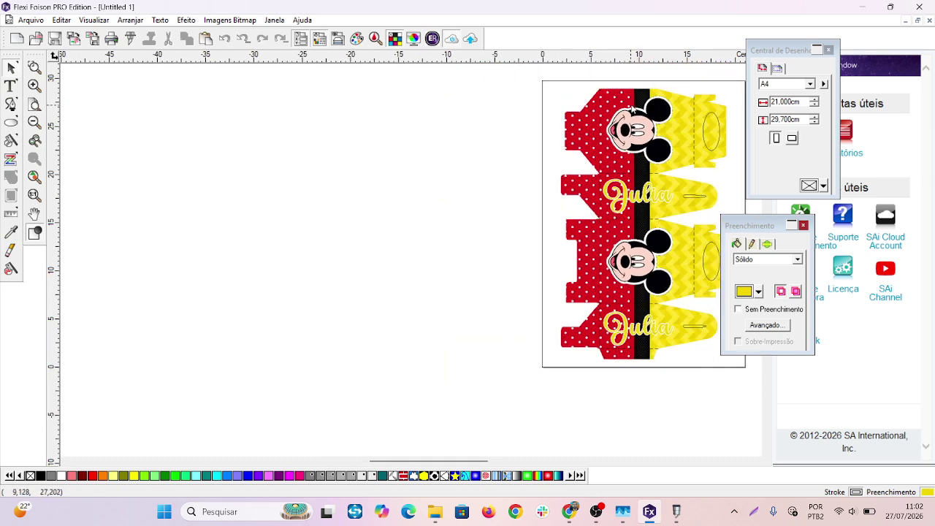
{"action": "left_click", "coordinate": [588, 138]}
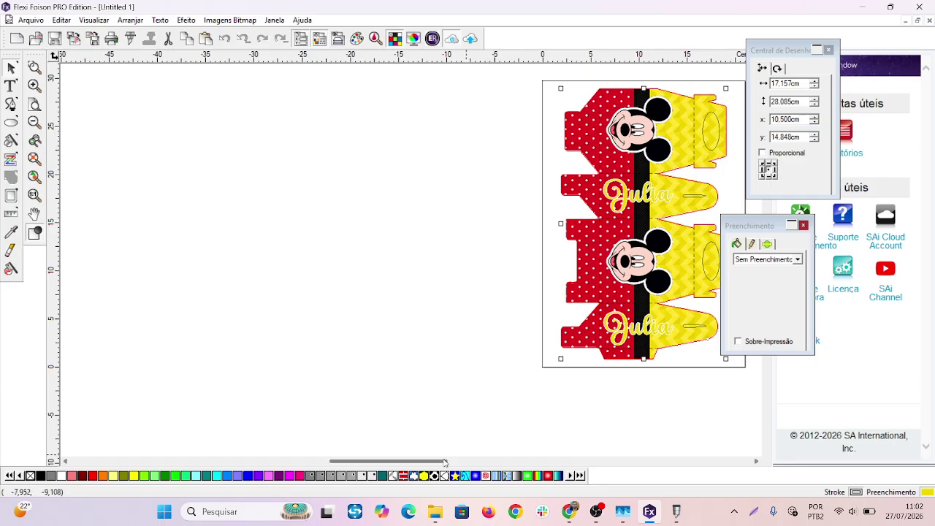
{"action": "left_click_drag", "start_coordinate": [444, 461], "coordinate": [472, 462]}
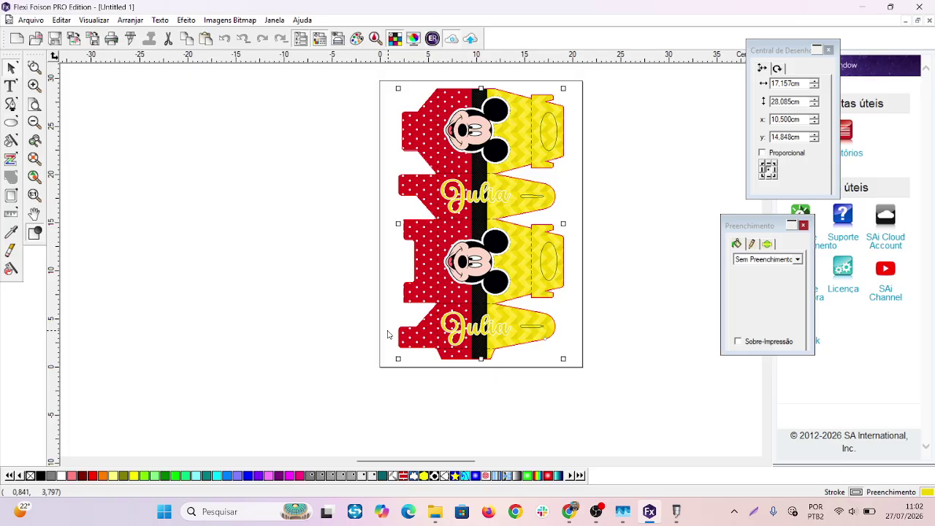
{"action": "left_click", "coordinate": [186, 21]}
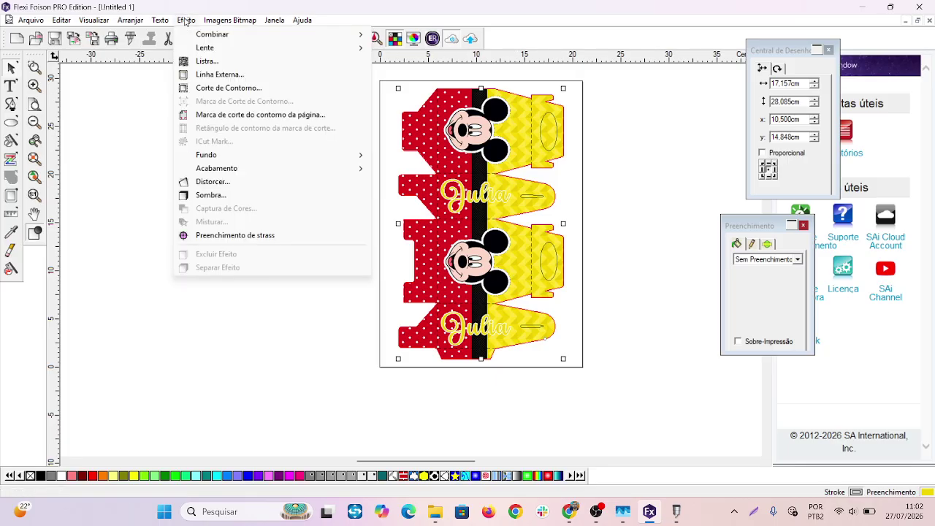
{"action": "left_click", "coordinate": [709, 190]}
{"action": "left_click", "coordinate": [546, 103]}
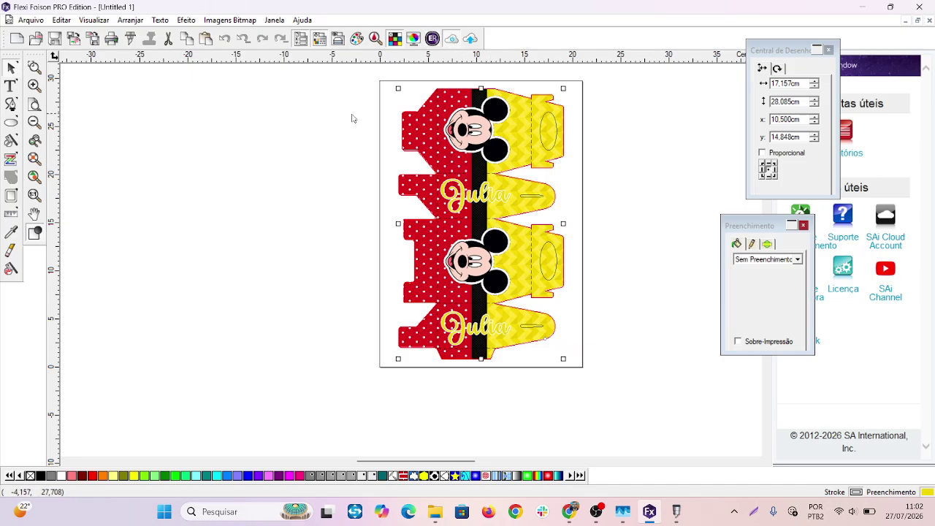
{"action": "left_click_drag", "start_coordinate": [412, 133], "coordinate": [182, 167]}
{"action": "key", "text": "ctrl+z"}
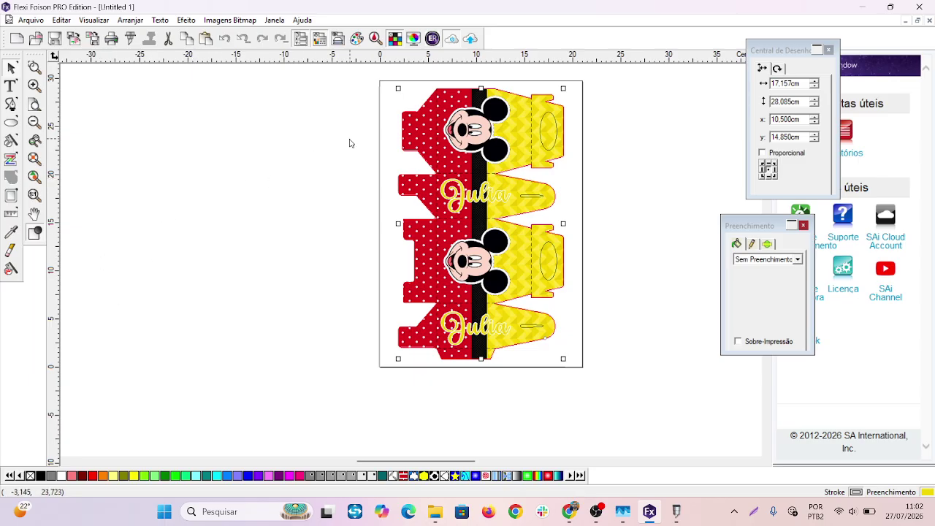
{"action": "left_click_drag", "start_coordinate": [410, 127], "coordinate": [177, 151]}
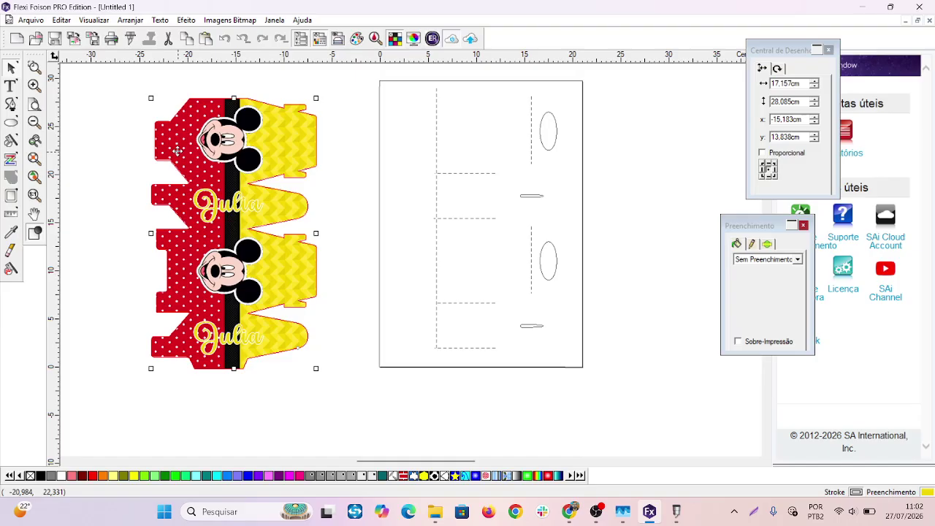
- Apply a Corte de Contorno to the masked box with type Contorno, a 0,000 cm offset and Com Buracos off
{"action": "left_click", "coordinate": [186, 19]}
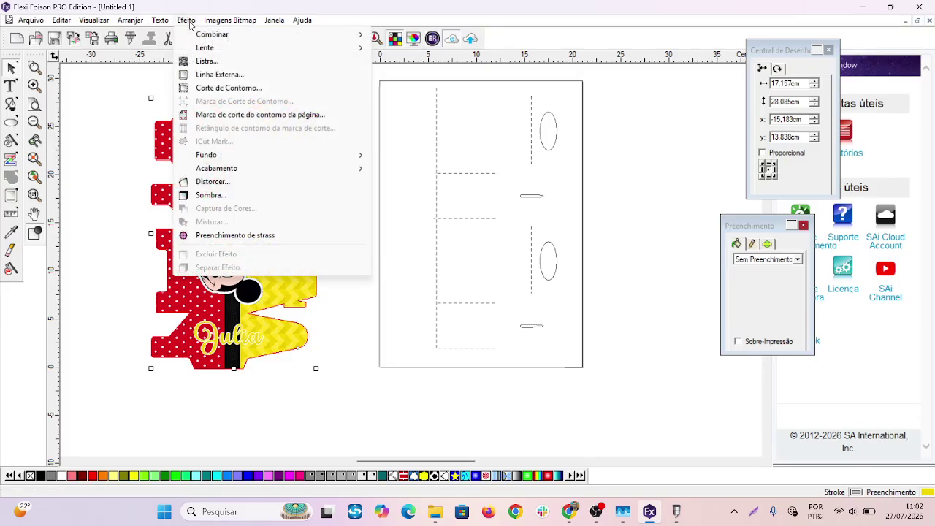
{"action": "left_click", "coordinate": [228, 88]}
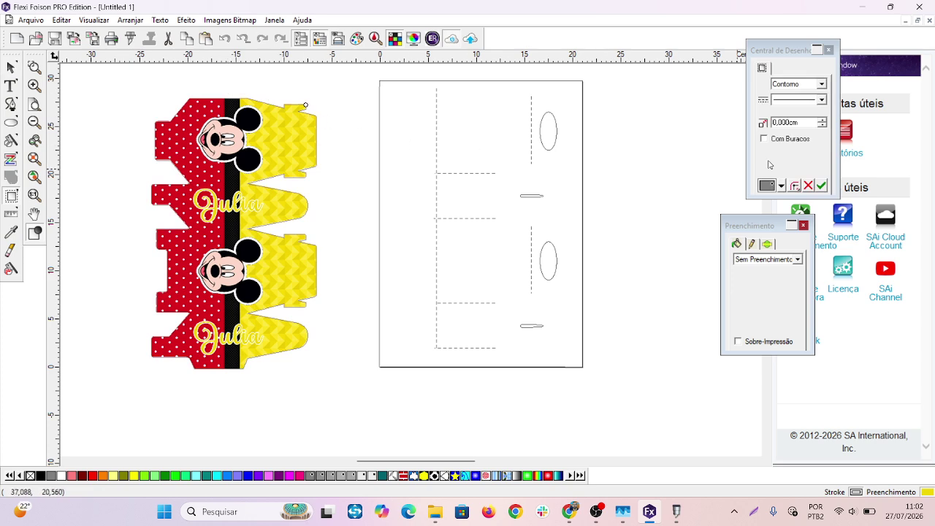
{"action": "double_click", "coordinate": [781, 123]}
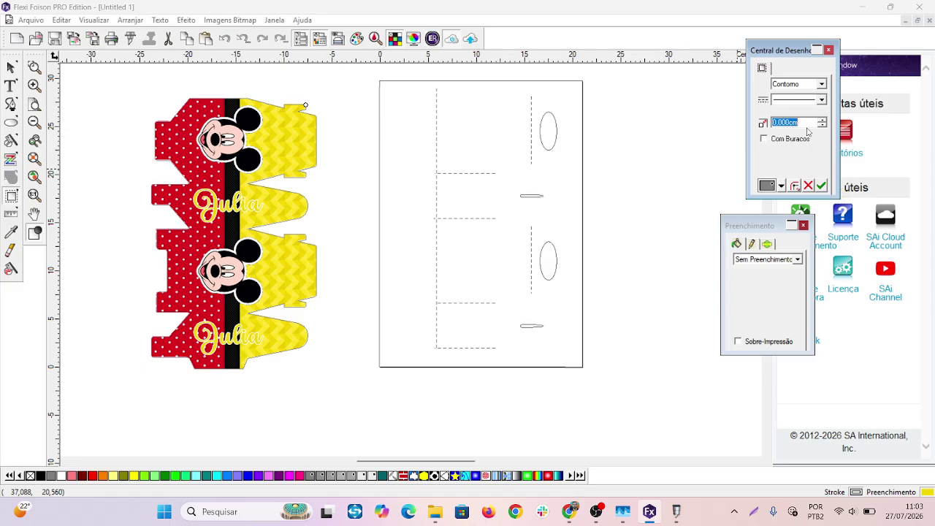
{"action": "left_click_drag", "start_coordinate": [778, 51], "coordinate": [736, 62]}
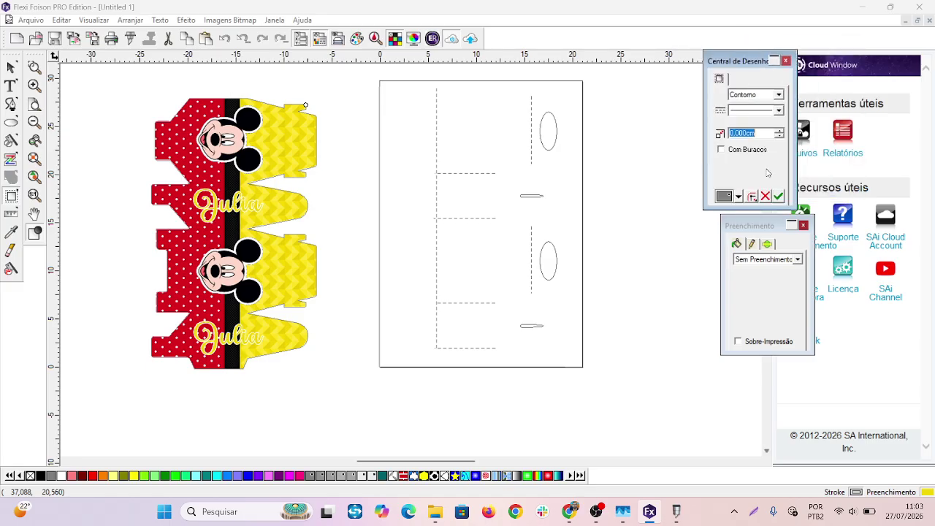
{"action": "left_click", "coordinate": [779, 196]}
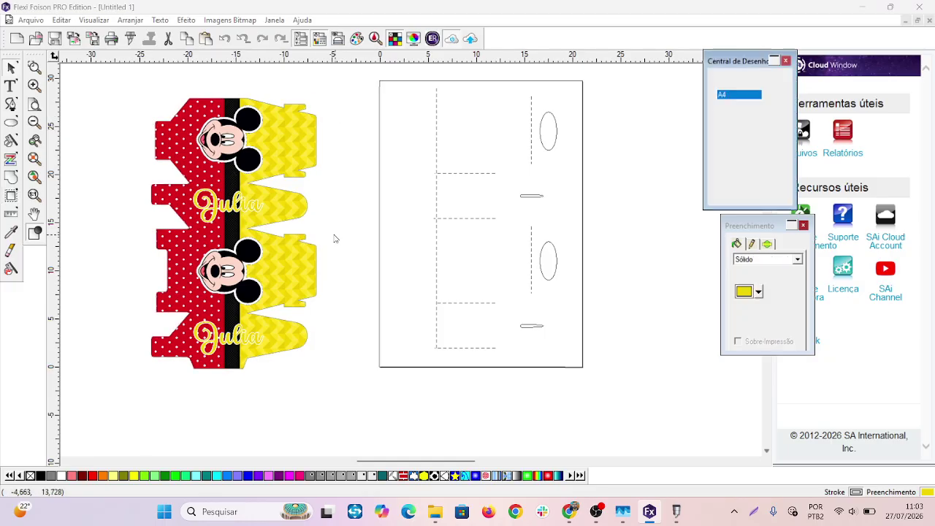
{"action": "left_click", "coordinate": [267, 164]}
{"action": "scroll", "coordinate": [244, 259], "scroll_direction": "up", "scroll_amount": 2}
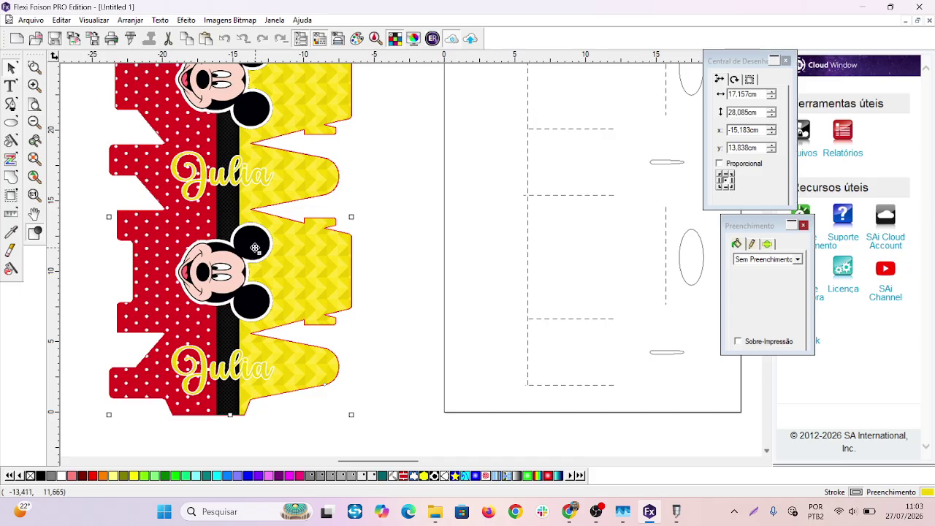
{"action": "scroll", "coordinate": [255, 248], "scroll_direction": "down", "scroll_amount": 3}
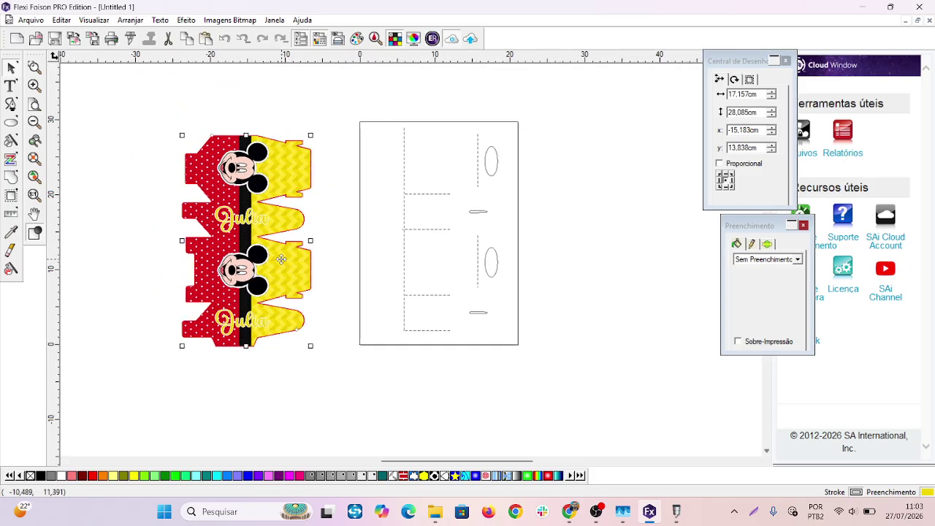
- Add page contour cut marks (Marca de corte do contorno da página) of type 4 Pontos to the A4 page
{"action": "left_click", "coordinate": [186, 21]}
{"action": "mouse_move", "coordinate": [208, 29]}
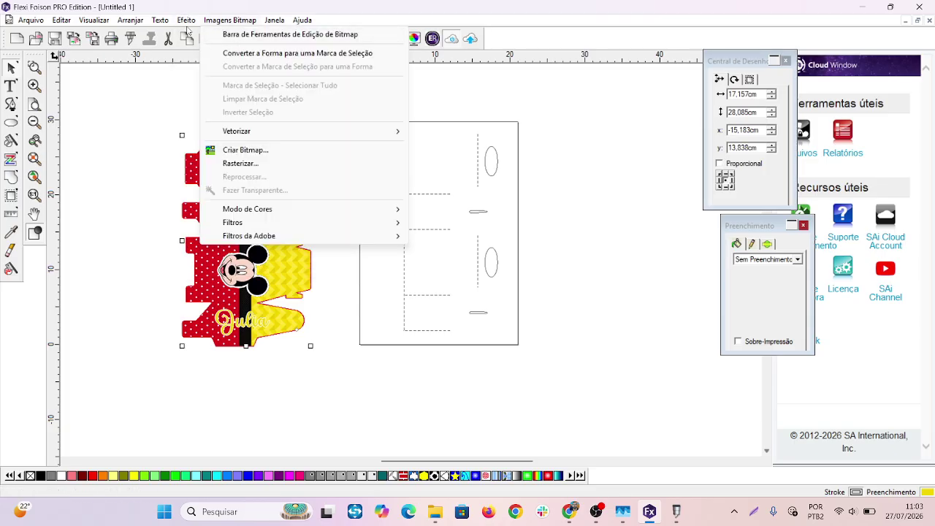
{"action": "left_click", "coordinate": [247, 115]}
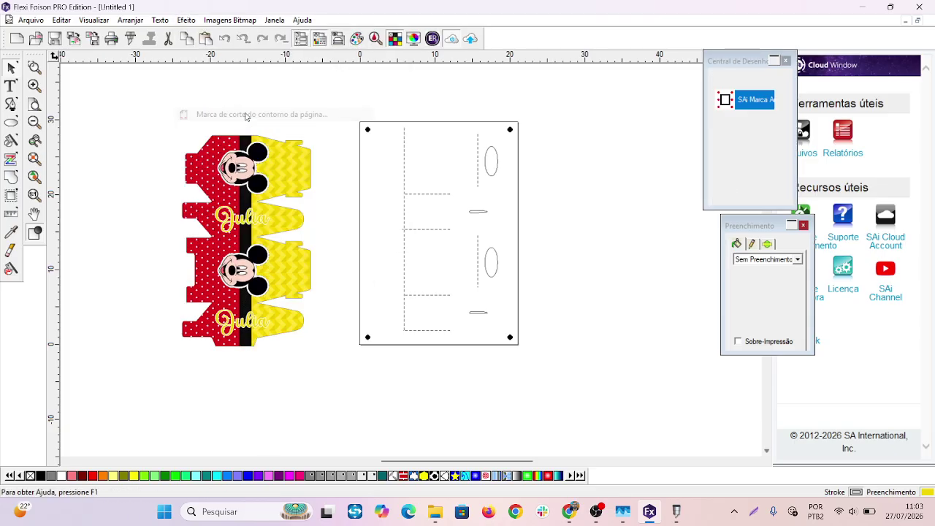
{"action": "left_click", "coordinate": [767, 105]}
{"action": "scroll", "coordinate": [767, 139], "scroll_direction": "up", "scroll_amount": 2}
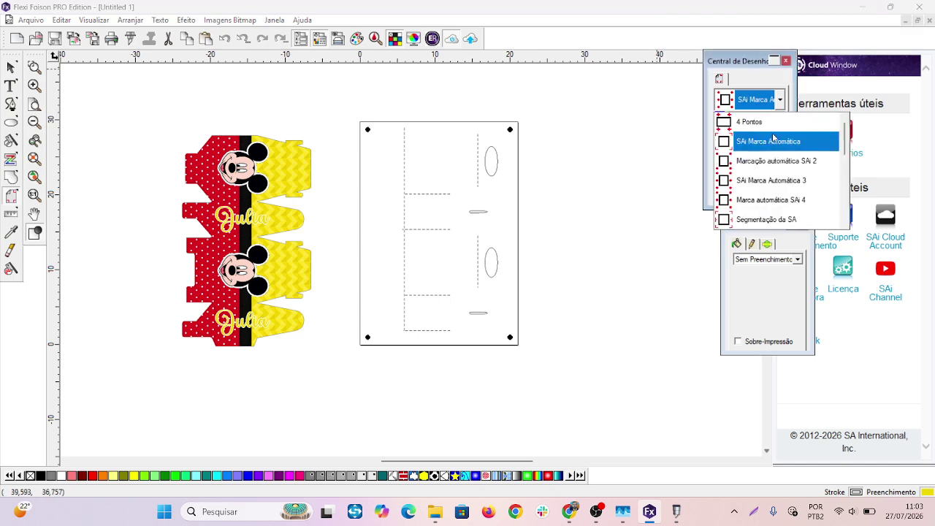
{"action": "left_click", "coordinate": [763, 121]}
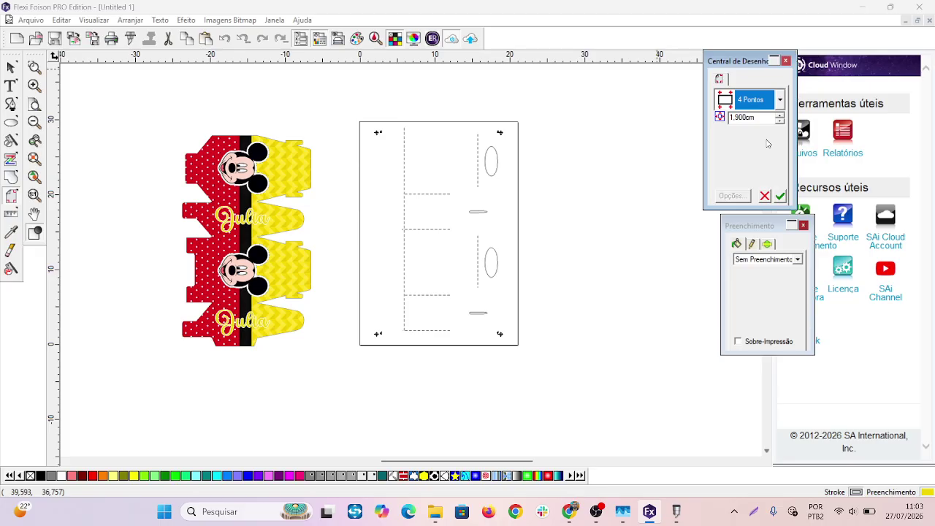
- Set the margin of the 4 Pontos marks to 1,800 cm and apply them to the page
{"action": "double_click", "coordinate": [734, 117]}
{"action": "left_click", "coordinate": [780, 121]}
{"action": "left_click", "coordinate": [782, 124]}
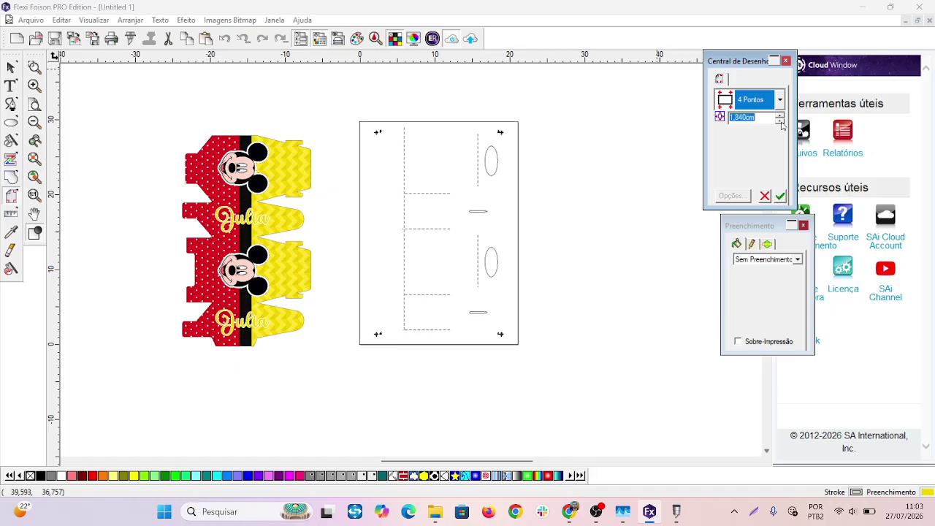
{"action": "left_click", "coordinate": [781, 124]}
{"action": "left_click", "coordinate": [782, 125]}
{"action": "left_click", "coordinate": [782, 124]}
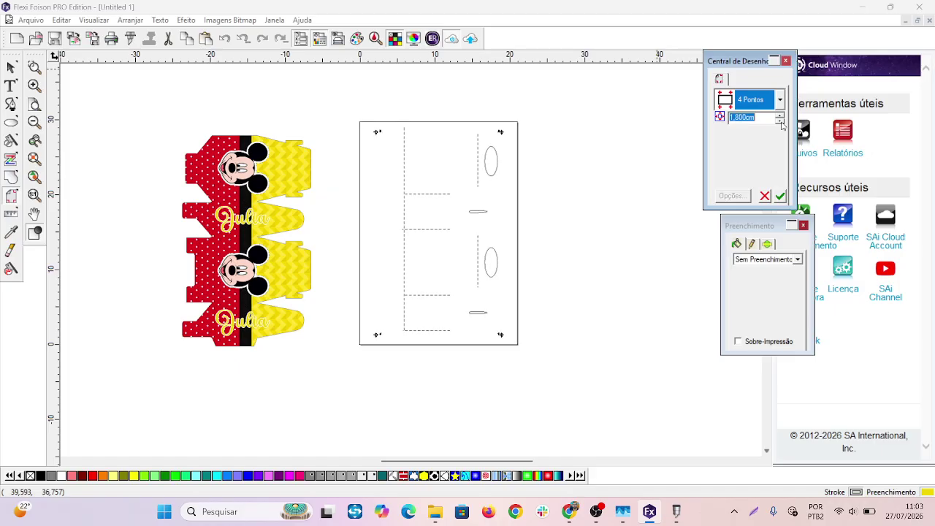
{"action": "left_click", "coordinate": [780, 197]}
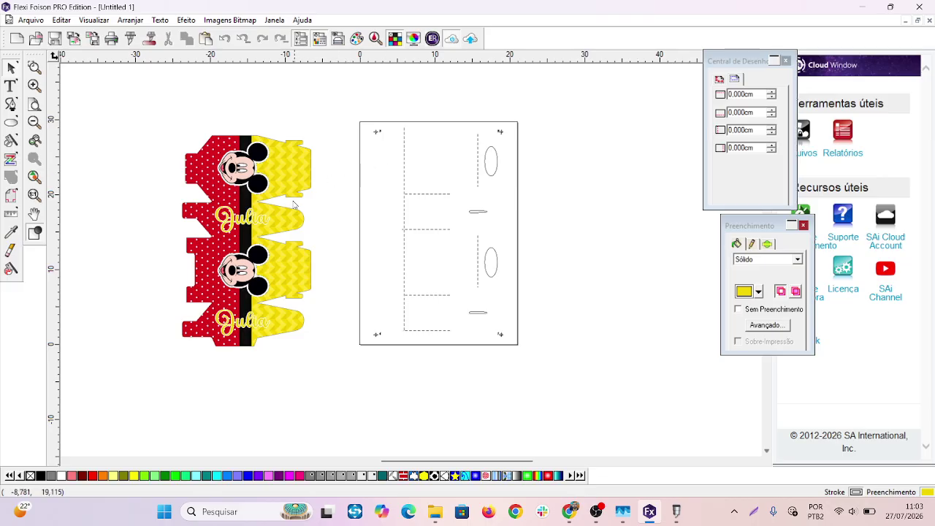
- Centre the masked box on the page and move it back off to the page's left side, at about x -13,571 and y 12,623 cm
{"action": "left_click", "coordinate": [224, 205]}
{"action": "key", "text": "p"}
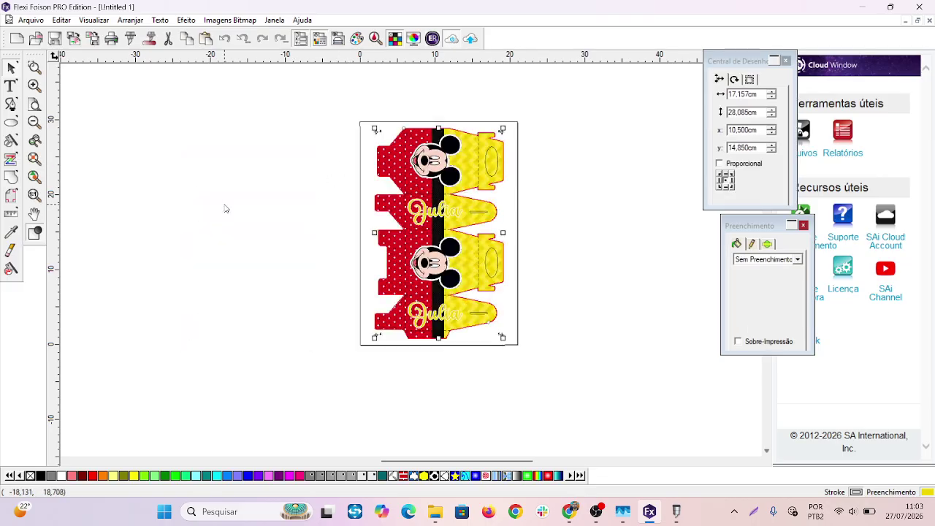
{"action": "left_click", "coordinate": [594, 265]}
{"action": "scroll", "coordinate": [468, 182], "scroll_direction": "up", "scroll_amount": 4}
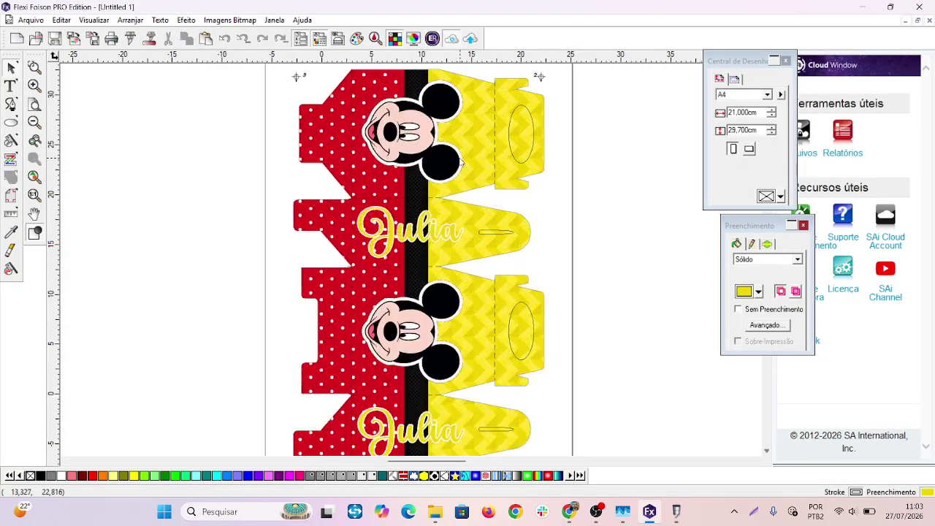
{"action": "scroll", "coordinate": [461, 162], "scroll_direction": "down", "scroll_amount": 3}
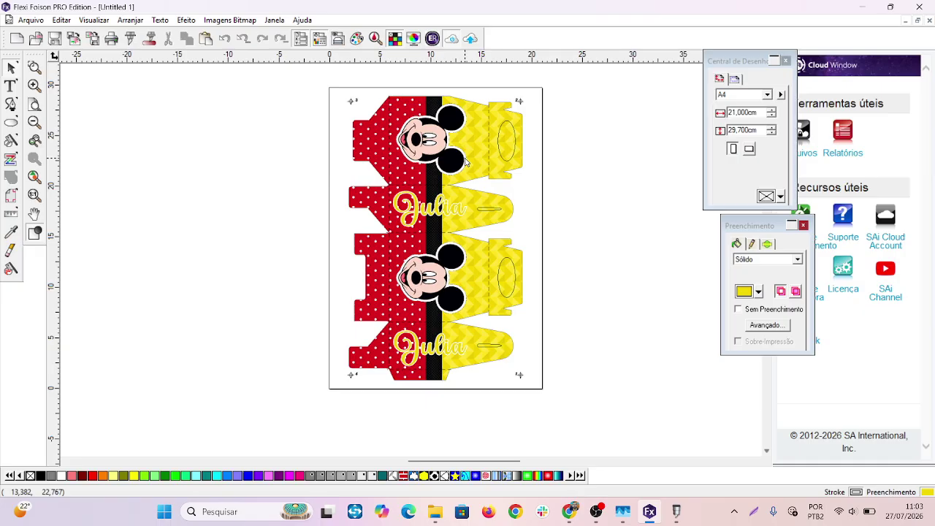
{"action": "left_click", "coordinate": [465, 162]}
{"action": "left_click_drag", "start_coordinate": [465, 162], "coordinate": [221, 184]}
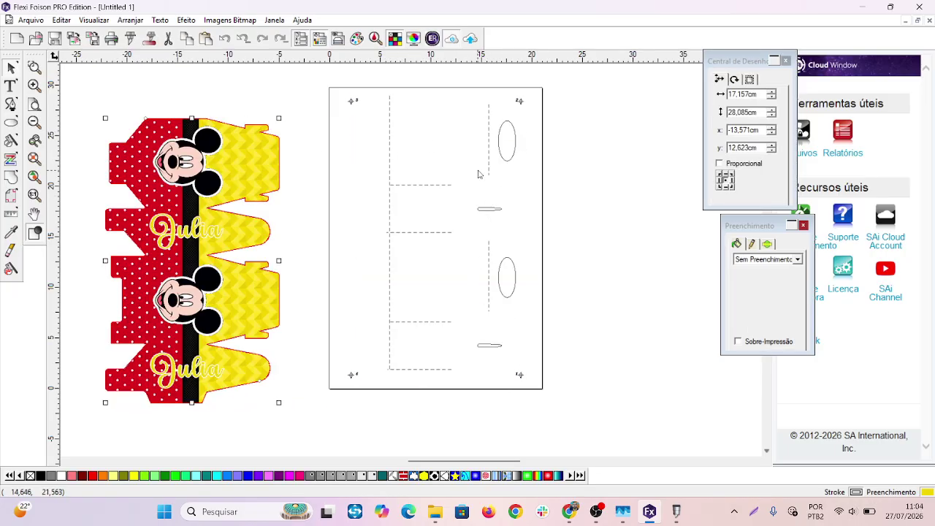
- Set the stroke colour of the two ovals and the two narrow slots on the page to Red
{"action": "left_click", "coordinate": [509, 160]}
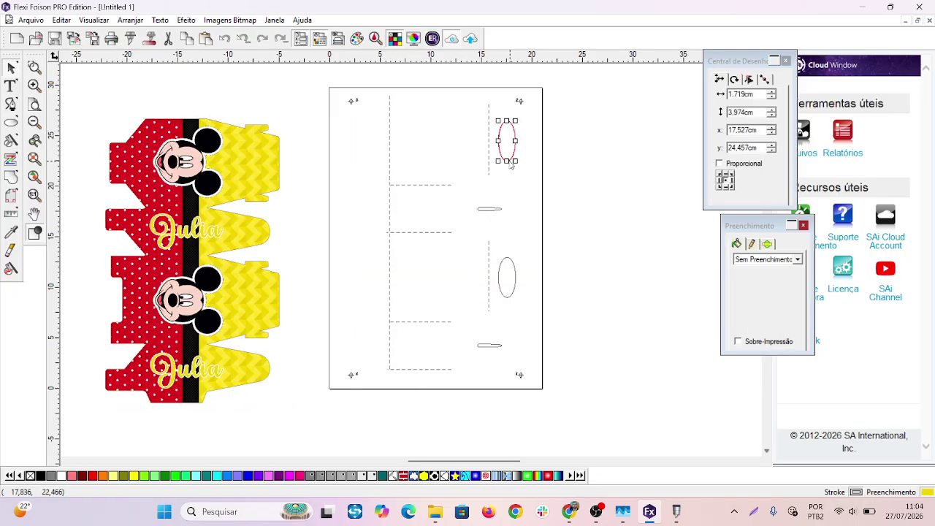
{"action": "left_click", "coordinate": [496, 209], "text": "shift"}
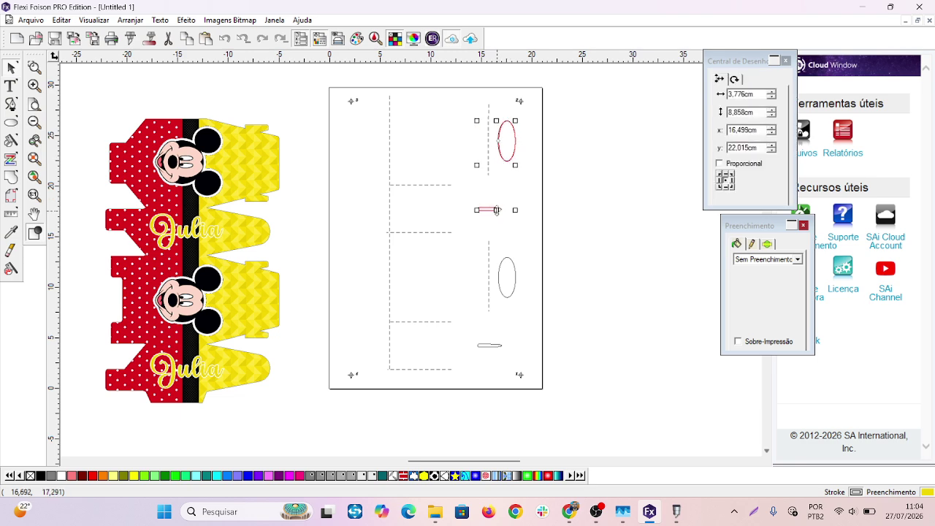
{"action": "left_click", "coordinate": [511, 267], "text": "shift"}
{"action": "left_click", "coordinate": [487, 345], "text": "shift"}
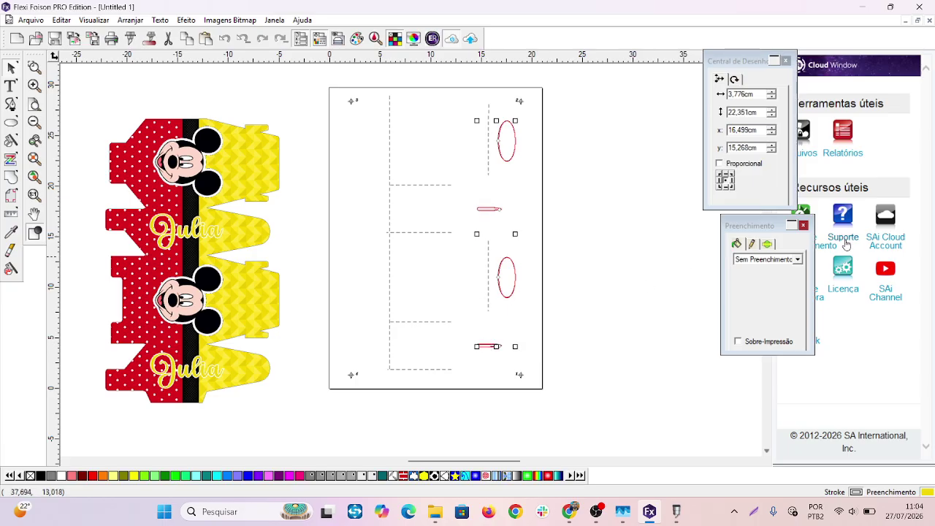
{"action": "left_click", "coordinate": [750, 246]}
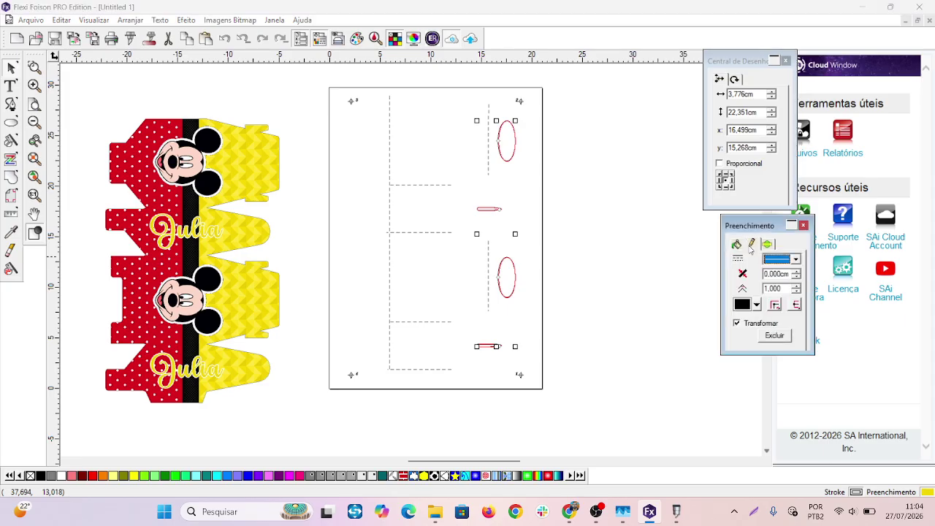
{"action": "left_click_drag", "start_coordinate": [752, 226], "coordinate": [731, 240]}
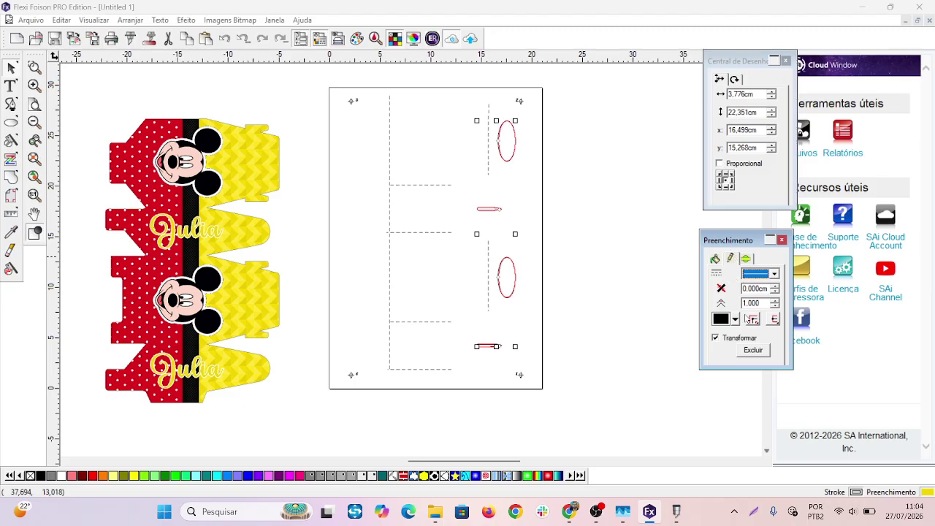
{"action": "left_click", "coordinate": [735, 320]}
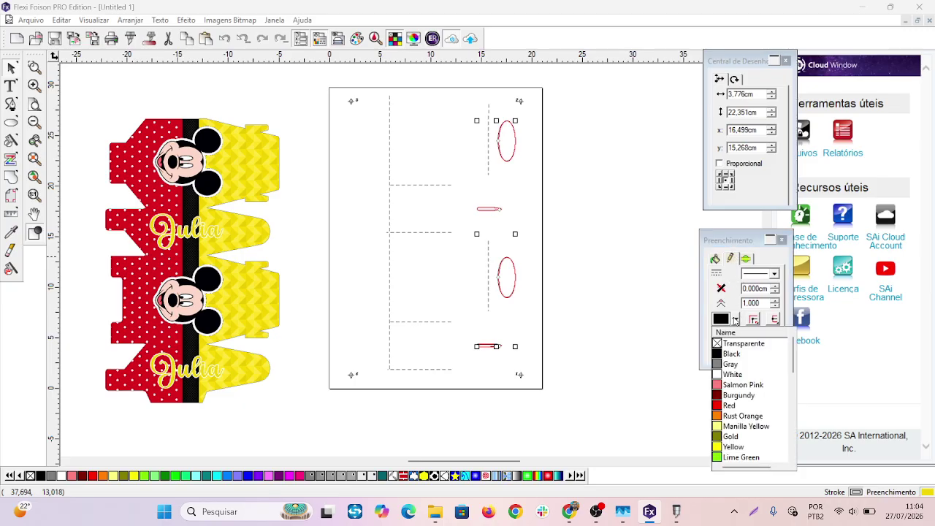
{"action": "left_click", "coordinate": [730, 405]}
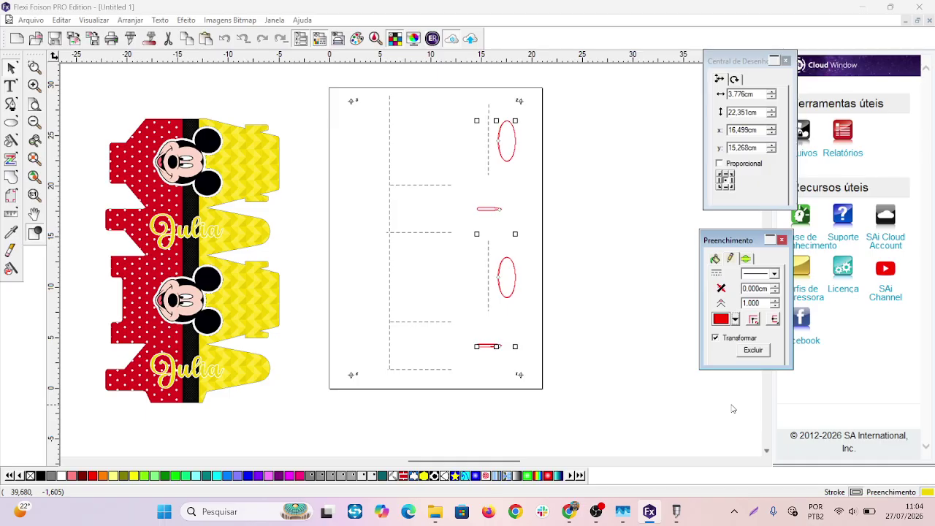
- Change the stroke colour of the selected ovals and slots to Blue
{"action": "left_click", "coordinate": [735, 322]}
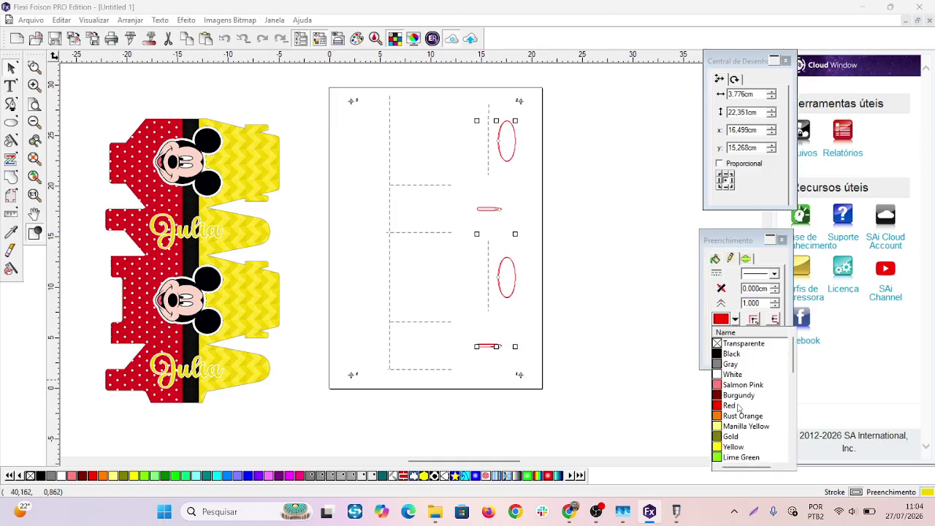
{"action": "scroll", "coordinate": [739, 418], "scroll_direction": "down", "scroll_amount": 3}
{"action": "scroll", "coordinate": [738, 449], "scroll_direction": "down", "scroll_amount": 3}
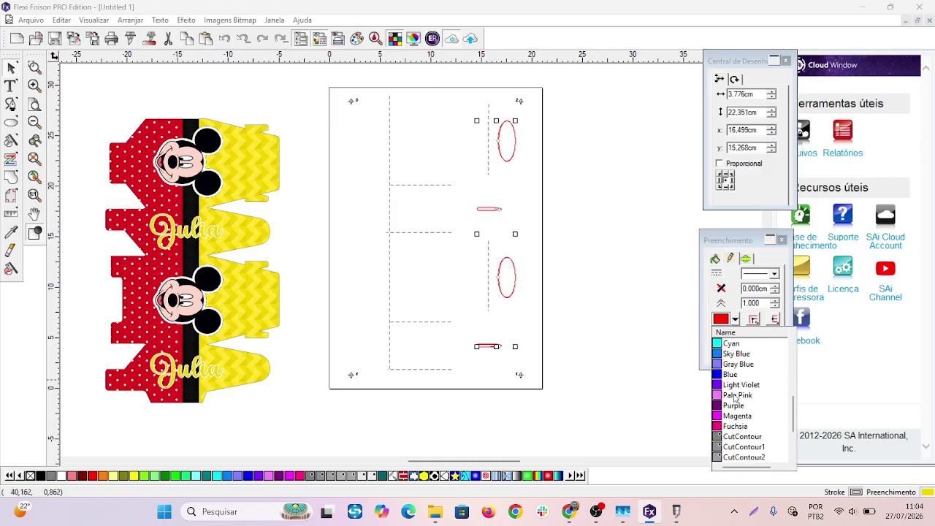
{"action": "left_click", "coordinate": [731, 374]}
{"action": "left_click", "coordinate": [611, 177]}
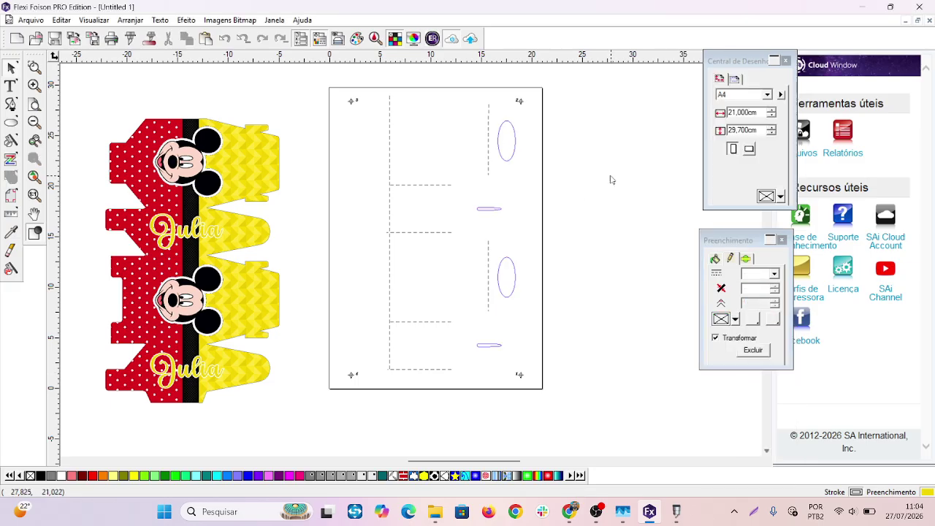
- Group the two blue ovals and the two blue slots with Agrupar
{"action": "left_click", "coordinate": [507, 161]}
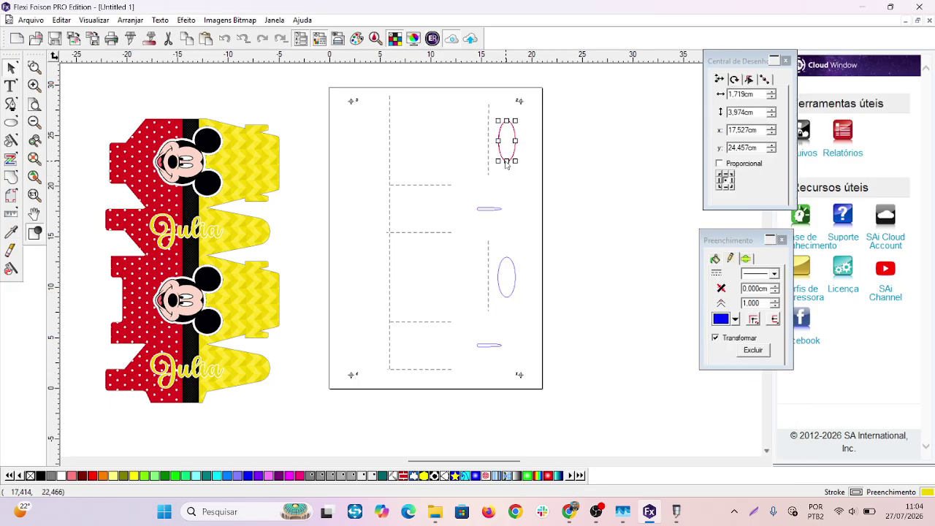
{"action": "left_click", "coordinate": [493, 211], "text": "shift"}
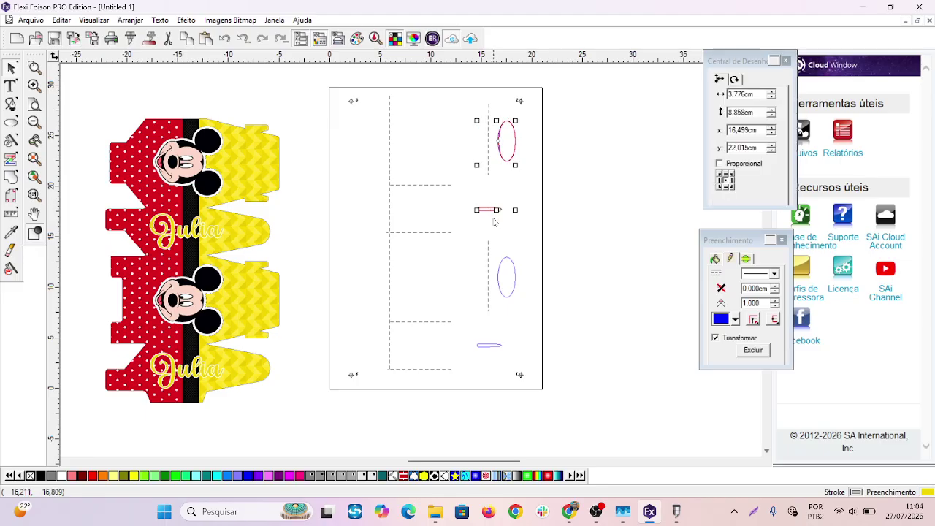
{"action": "left_click", "coordinate": [508, 259], "text": "shift"}
{"action": "left_click", "coordinate": [495, 348], "text": "shift"}
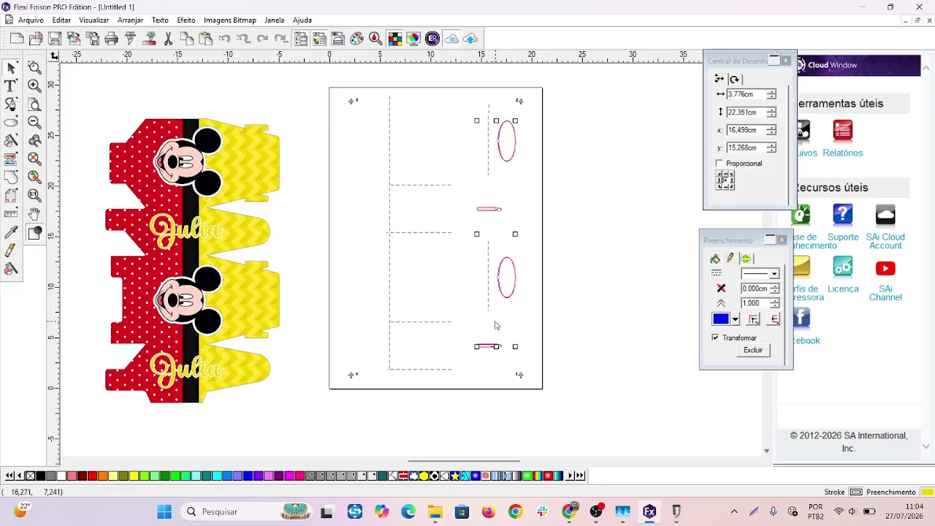
{"action": "right_click", "coordinate": [493, 211]}
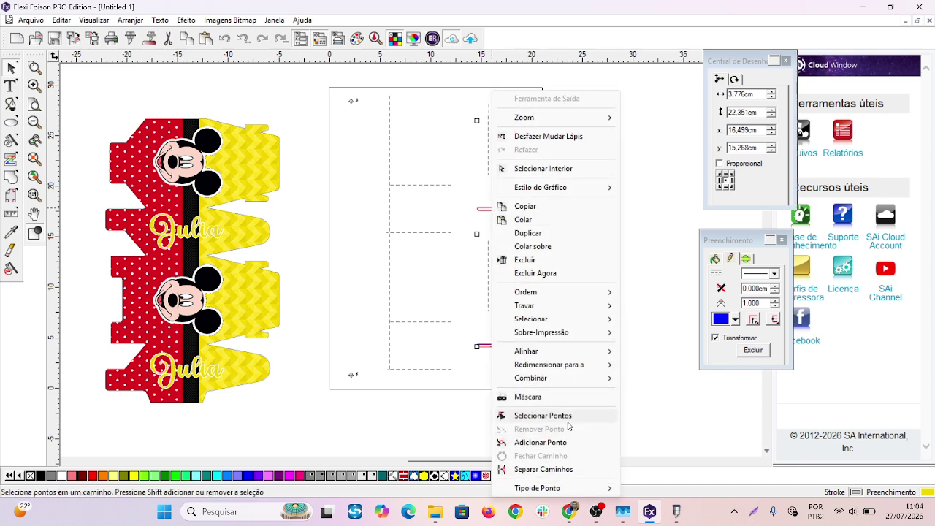
{"action": "mouse_move", "coordinate": [603, 378]}
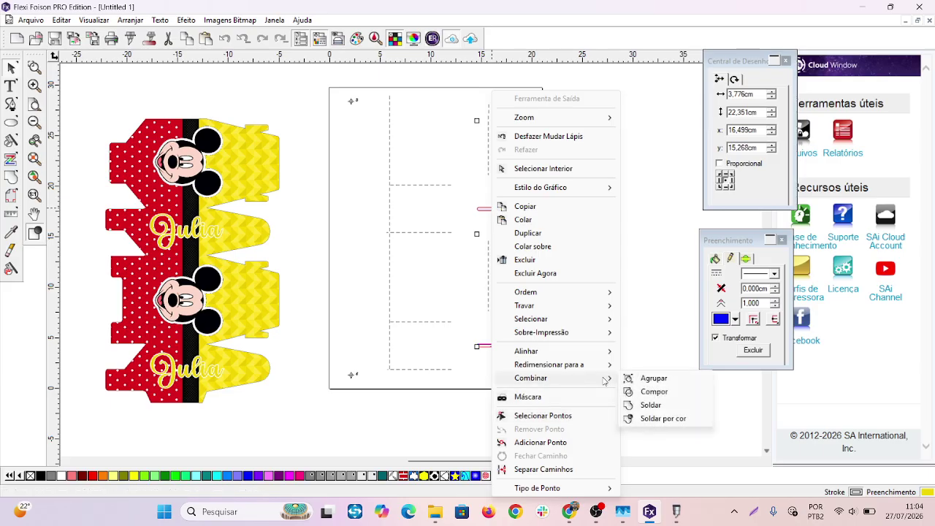
{"action": "left_click", "coordinate": [663, 380]}
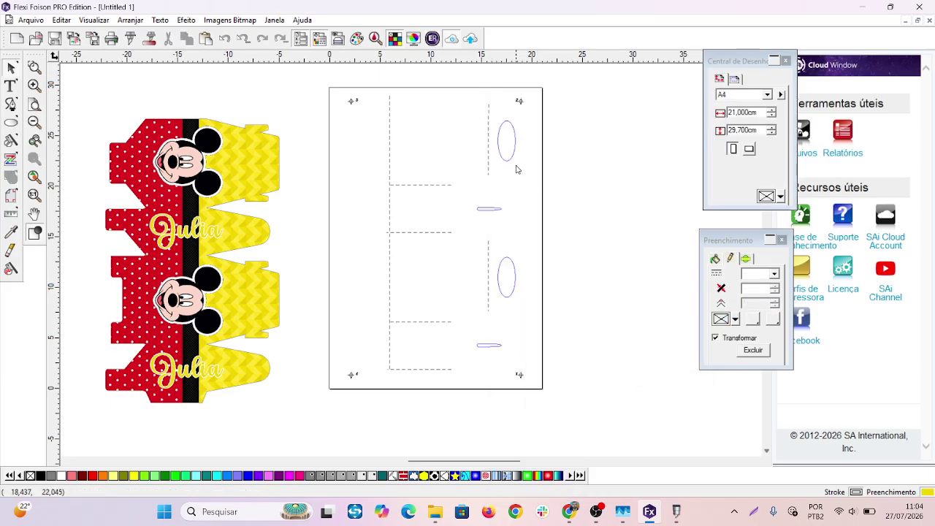
{"action": "left_click", "coordinate": [390, 149]}
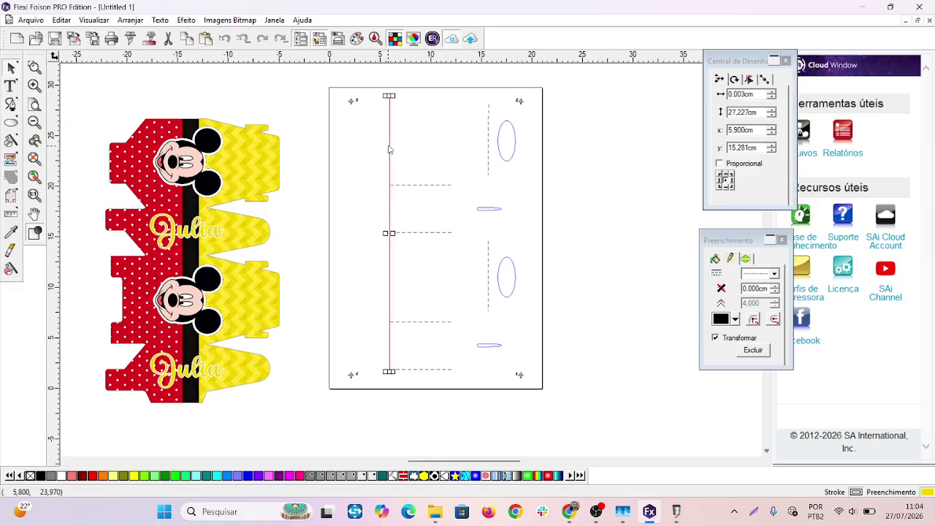
{"action": "left_click", "coordinate": [429, 185], "text": "shift"}
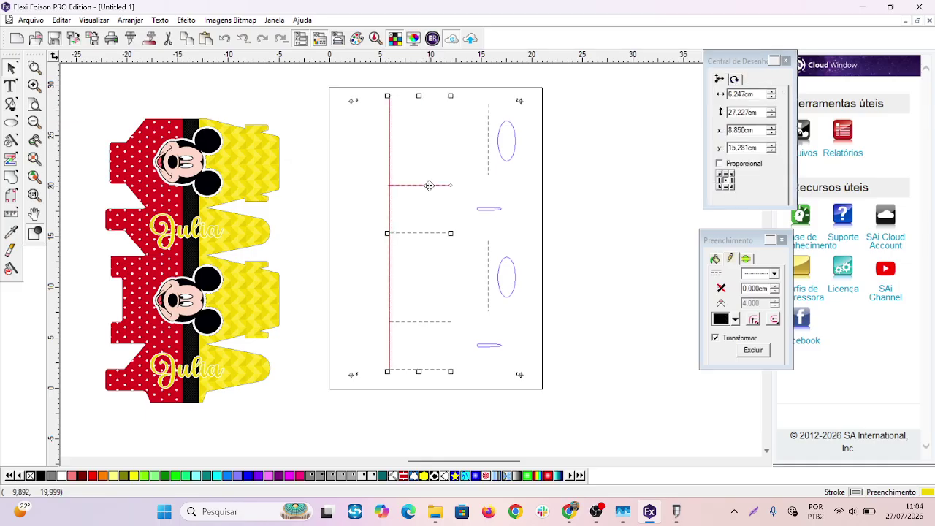
{"action": "left_click", "coordinate": [423, 233], "text": "shift"}
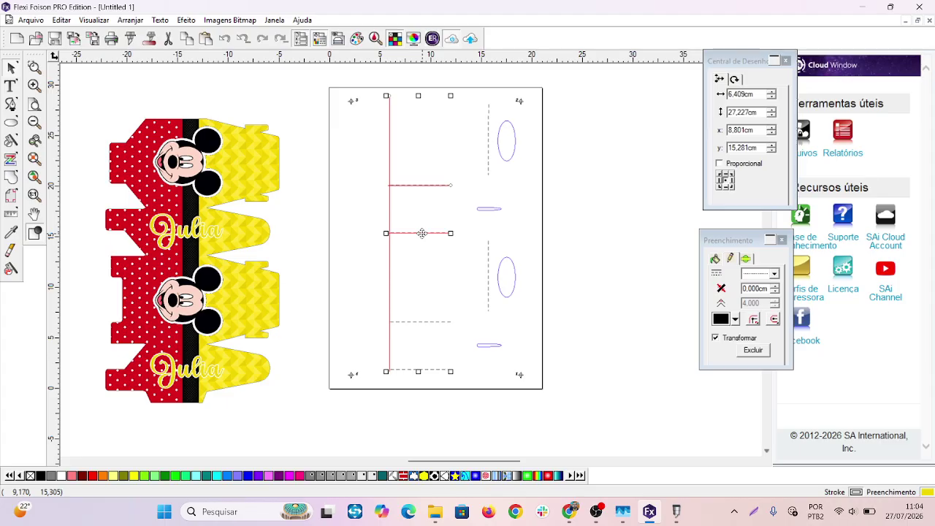
{"action": "left_click", "coordinate": [430, 323], "text": "shift"}
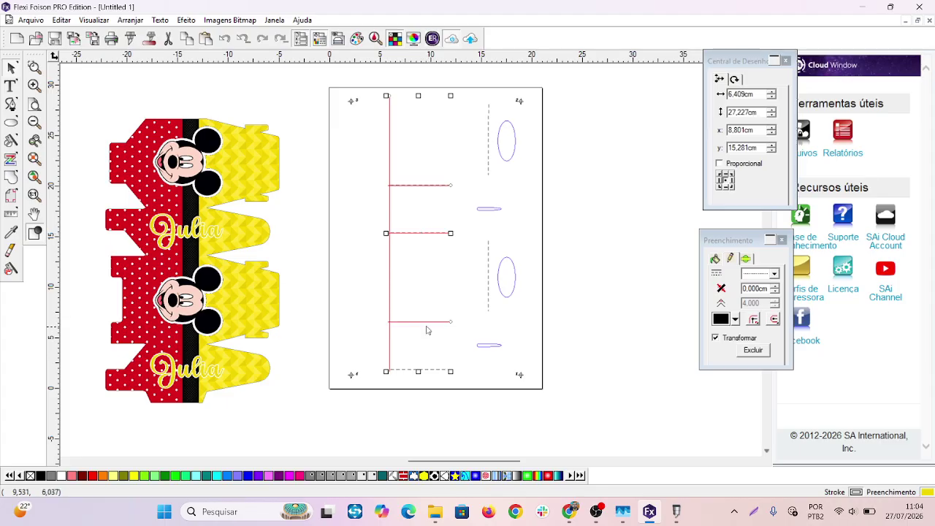
{"action": "left_click", "coordinate": [434, 373], "text": "shift"}
{"action": "left_click", "coordinate": [486, 283], "text": "shift"}
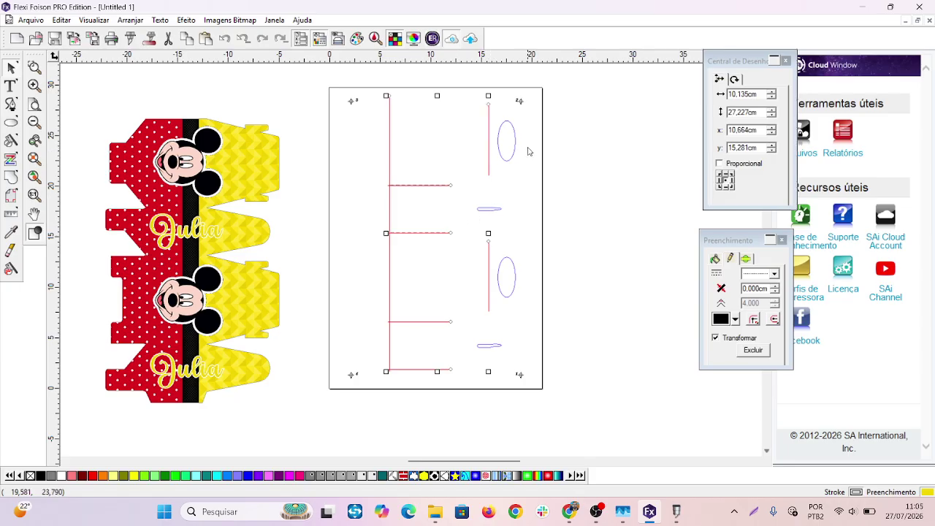
{"action": "left_click", "coordinate": [585, 163]}
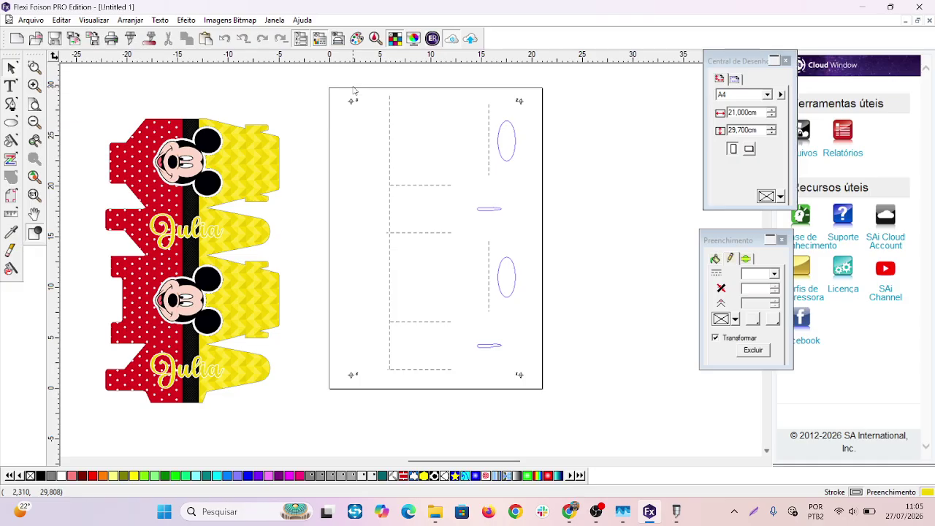
- Move the masked box farther off the page's left side, to about x -16,640 and y 4,800 cm
{"action": "left_click_drag", "start_coordinate": [139, 178], "coordinate": [128, 237]}
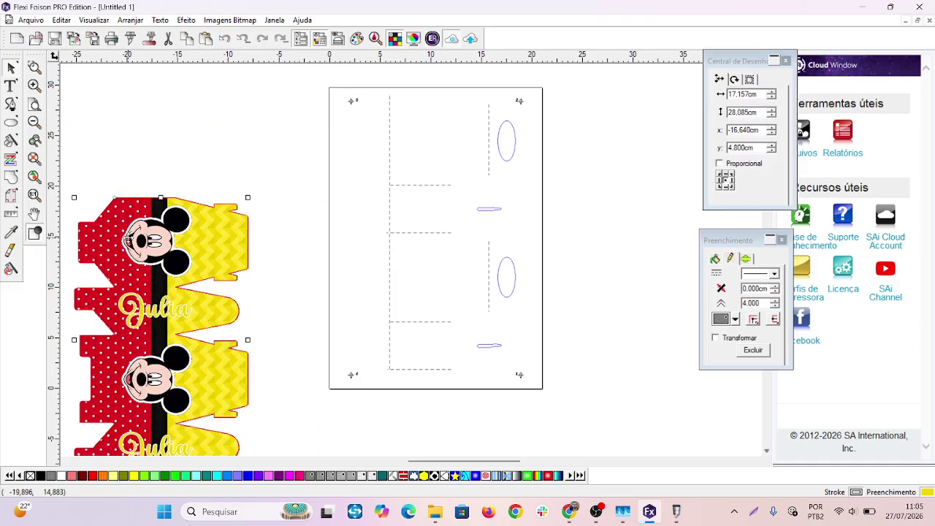
{"action": "left_click", "coordinate": [185, 19]}
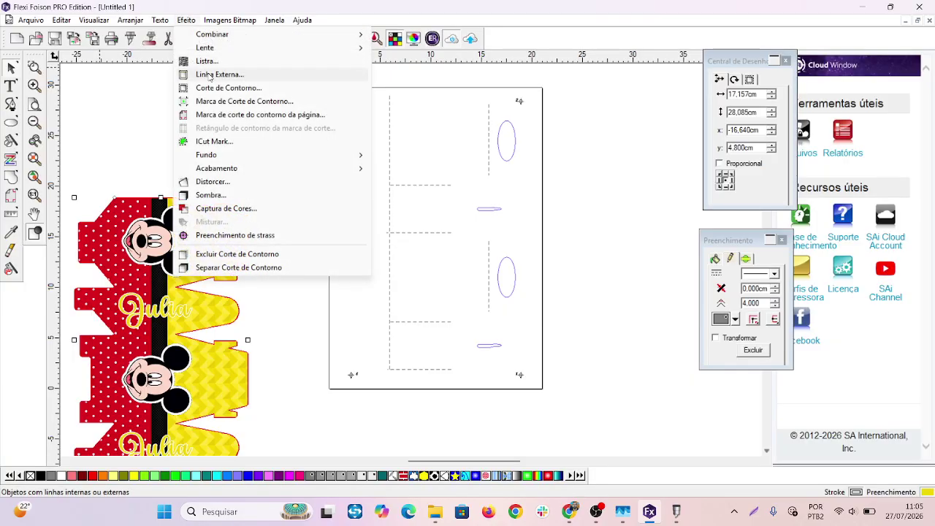
{"action": "left_click", "coordinate": [332, 89]}
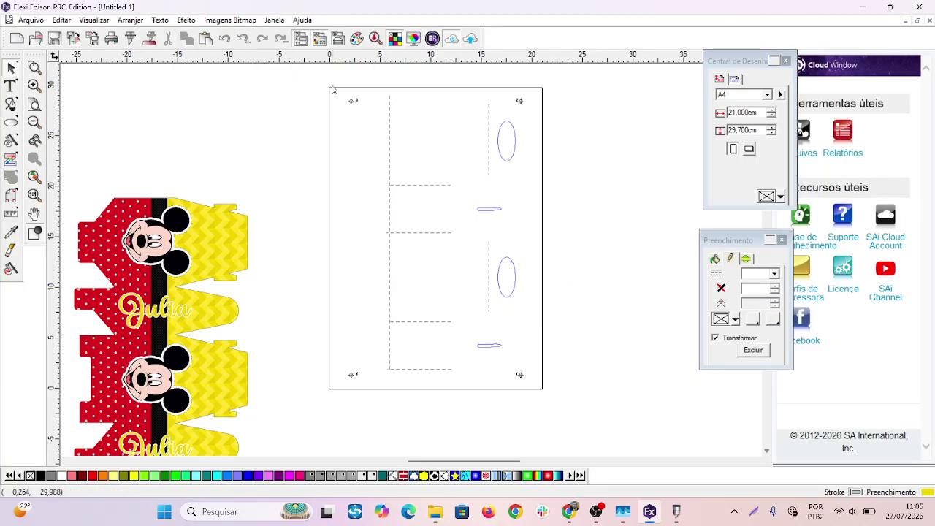
{"action": "left_click_drag", "start_coordinate": [365, 94], "coordinate": [610, 372]}
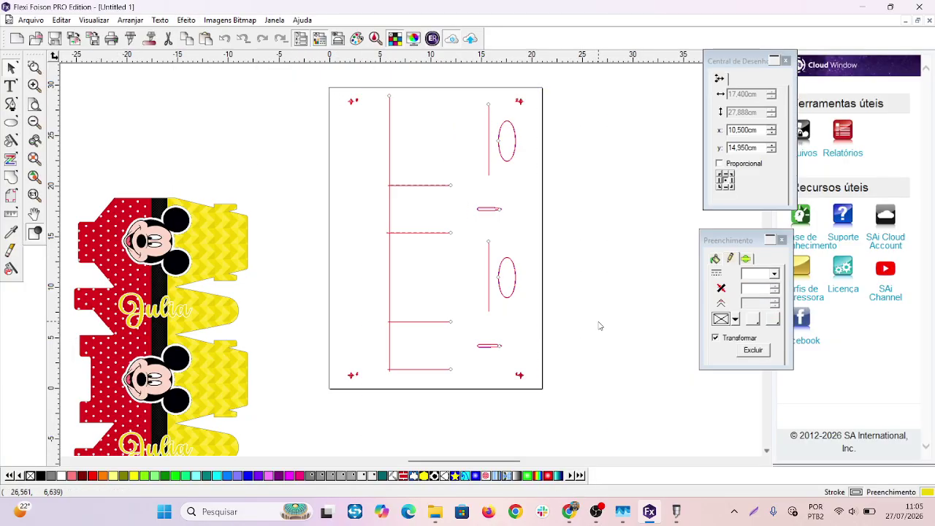
{"action": "left_click", "coordinate": [621, 332]}
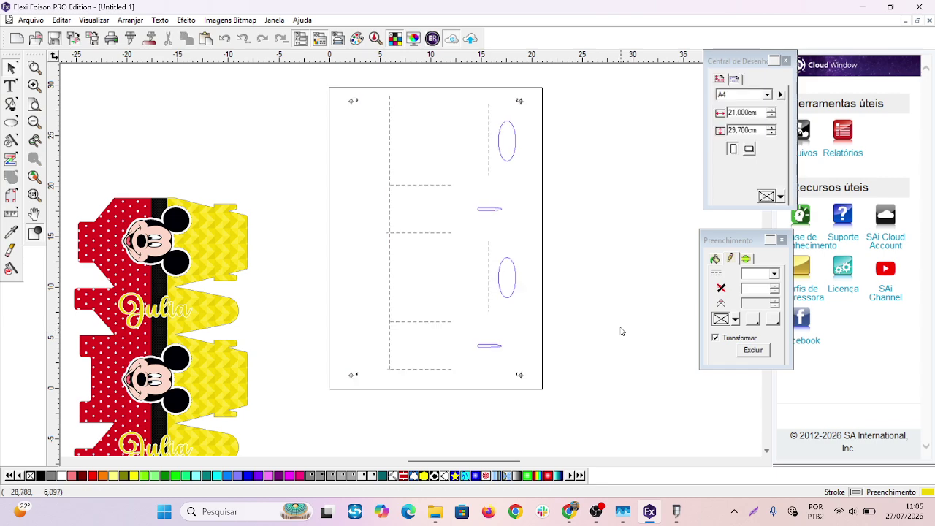
- Capture the page area, sketch freehand red marks along the lower vertical dashed line, and undo them
{"action": "key", "text": "super+shift+s"}
{"action": "mouse_move", "coordinate": [319, 93]}
{"action": "left_mouse_down"}
{"action": "mouse_move", "coordinate": [611, 409]}
{"action": "mouse_move", "coordinate": [636, 416]}
{"action": "left_mouse_up"}
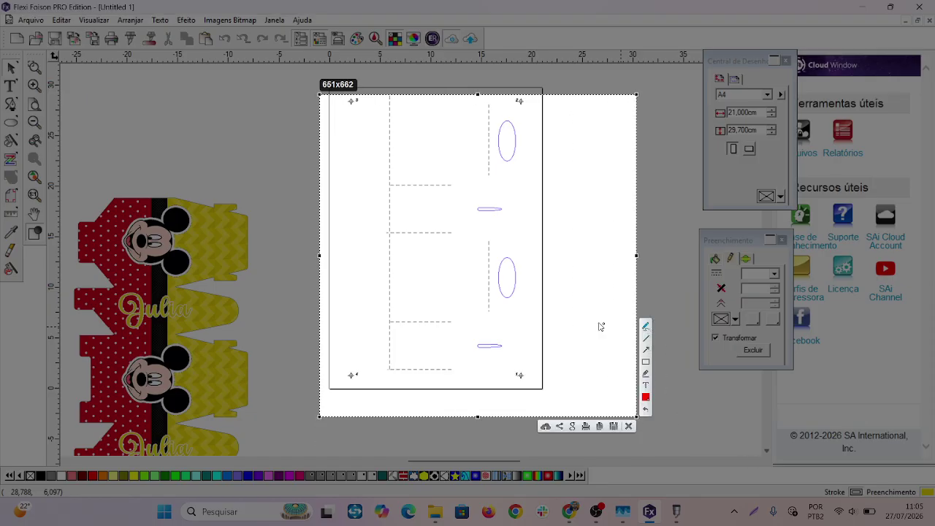
{"action": "mouse_move", "coordinate": [482, 238]}
{"action": "left_mouse_down"}
{"action": "mouse_move", "coordinate": [485, 316]}
{"action": "mouse_move", "coordinate": [504, 260]}
{"action": "mouse_move", "coordinate": [492, 231]}
{"action": "mouse_move", "coordinate": [482, 252]}
{"action": "left_mouse_up"}
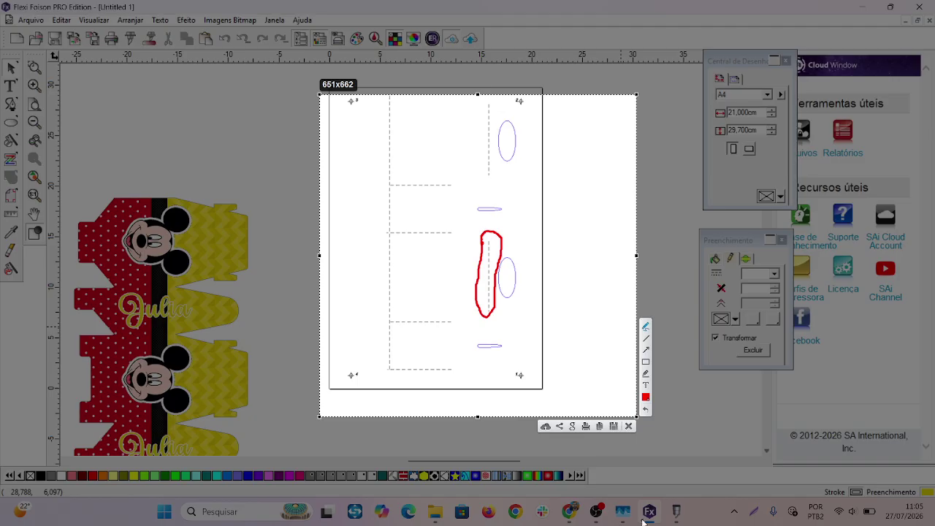
{"action": "left_click", "coordinate": [645, 408]}
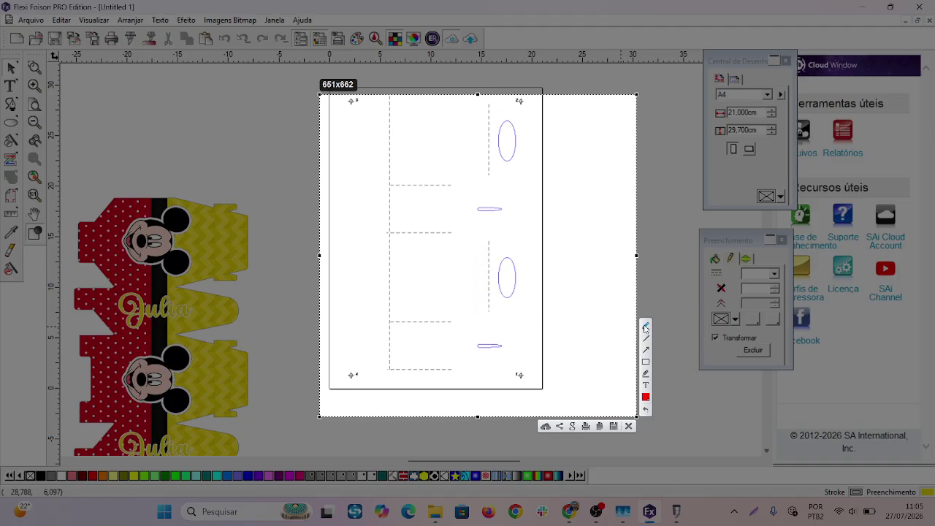
{"action": "left_click", "coordinate": [645, 327]}
{"action": "mouse_move", "coordinate": [491, 313]}
{"action": "left_mouse_down"}
{"action": "mouse_move", "coordinate": [488, 287]}
{"action": "mouse_move", "coordinate": [496, 291]}
{"action": "mouse_move", "coordinate": [485, 280]}
{"action": "mouse_move", "coordinate": [490, 268]}
{"action": "mouse_move", "coordinate": [496, 274]}
{"action": "mouse_move", "coordinate": [488, 267]}
{"action": "mouse_move", "coordinate": [496, 250]}
{"action": "mouse_move", "coordinate": [486, 250]}
{"action": "left_mouse_up"}
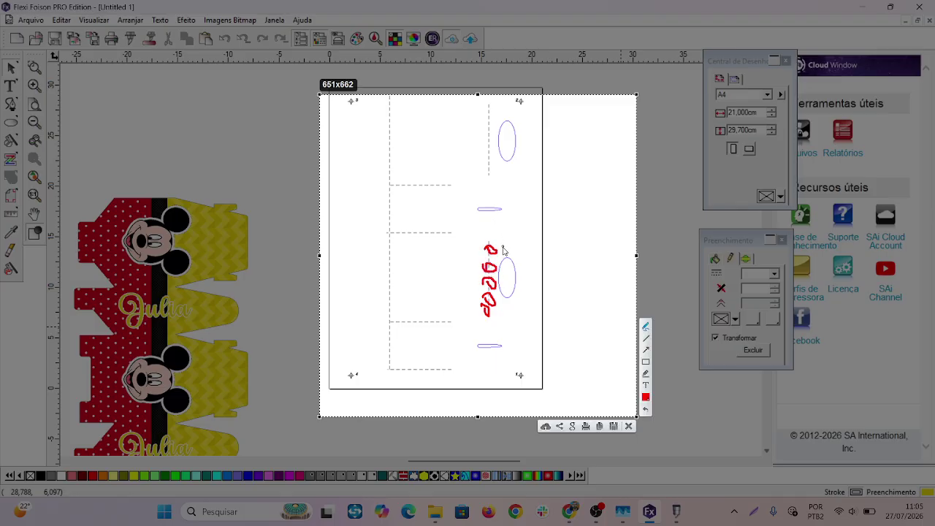
{"action": "key", "text": "ctrl+z"}
{"action": "key", "text": "ctrl+z"}
{"action": "key", "text": "ctrl+z"}
{"action": "key", "text": "ctrl+z"}
{"action": "key", "text": "ctrl+z"}
{"action": "key", "text": "ctrl+z"}
{"action": "key", "text": "ctrl+z"}
{"action": "key", "text": "ctrl+z"}
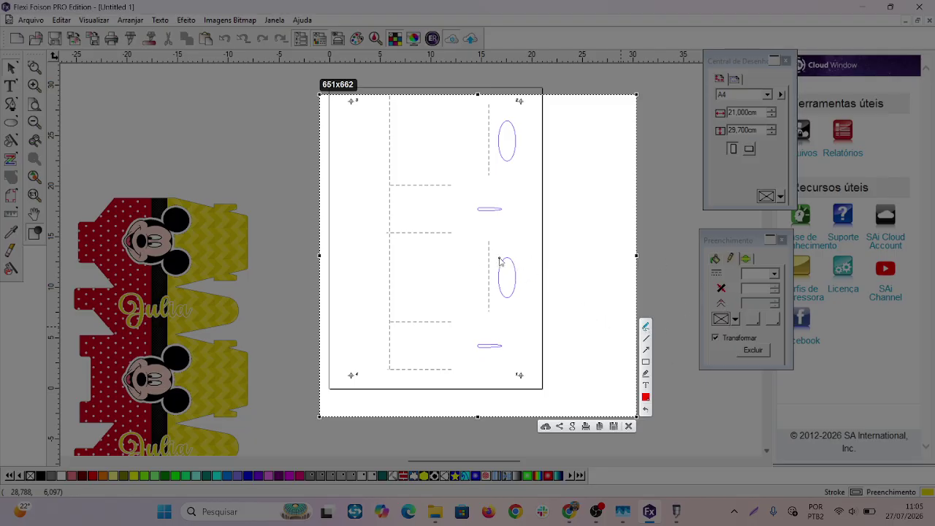
- Circle the lower oval on the screen capture in red, undo the marks and close the capture
{"action": "mouse_move", "coordinate": [494, 263]}
{"action": "left_mouse_down"}
{"action": "mouse_move", "coordinate": [494, 293]}
{"action": "mouse_move", "coordinate": [515, 312]}
{"action": "mouse_move", "coordinate": [523, 268]}
{"action": "mouse_move", "coordinate": [497, 253]}
{"action": "mouse_move", "coordinate": [505, 287]}
{"action": "mouse_move", "coordinate": [504, 268]}
{"action": "left_mouse_up"}
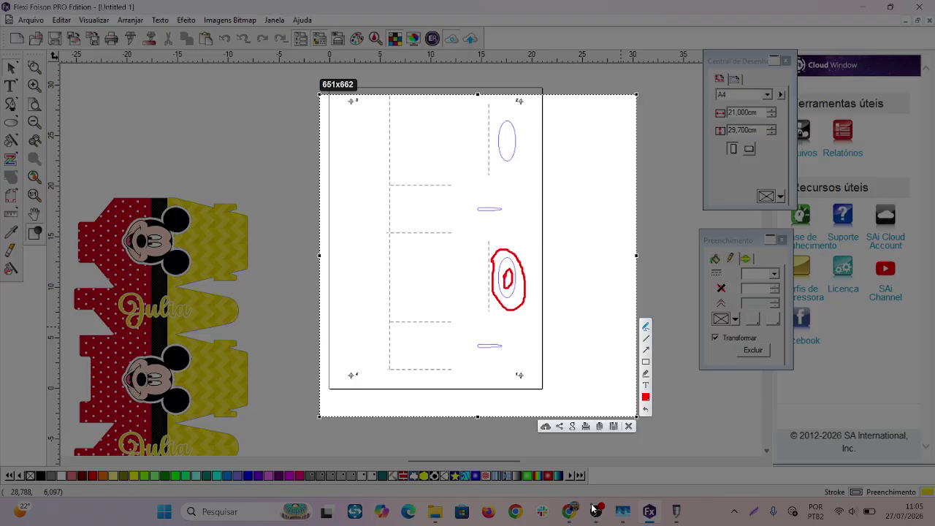
{"action": "key", "text": "ctrl+z"}
{"action": "key", "text": "ctrl+z"}
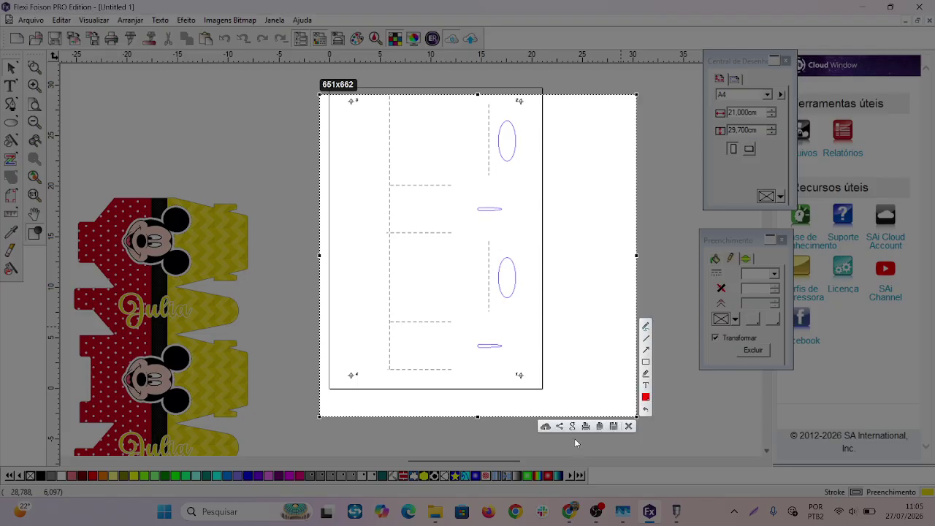
{"action": "key", "text": "Escape"}
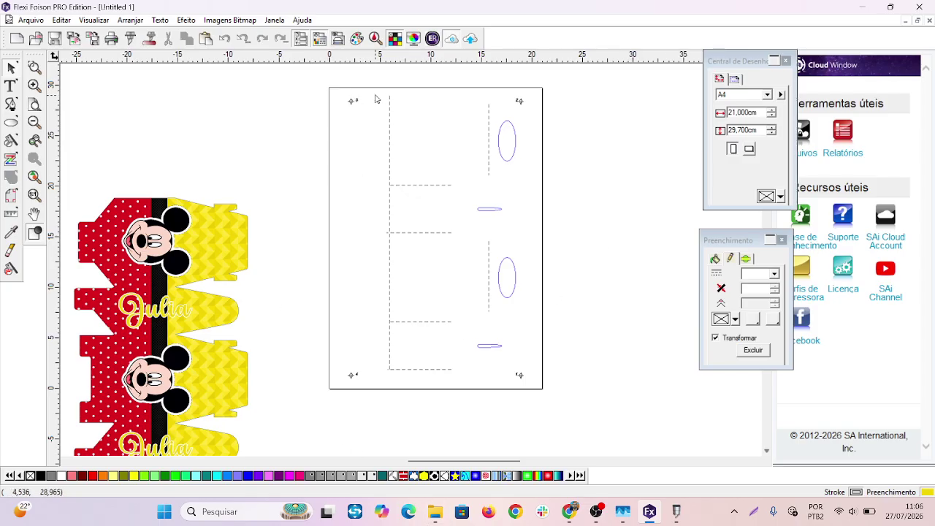
- Set the stroke colour of all the dashed fold lines to Red, leaving out the blue ovals and slots
{"action": "left_click_drag", "start_coordinate": [375, 93], "coordinate": [501, 411]}
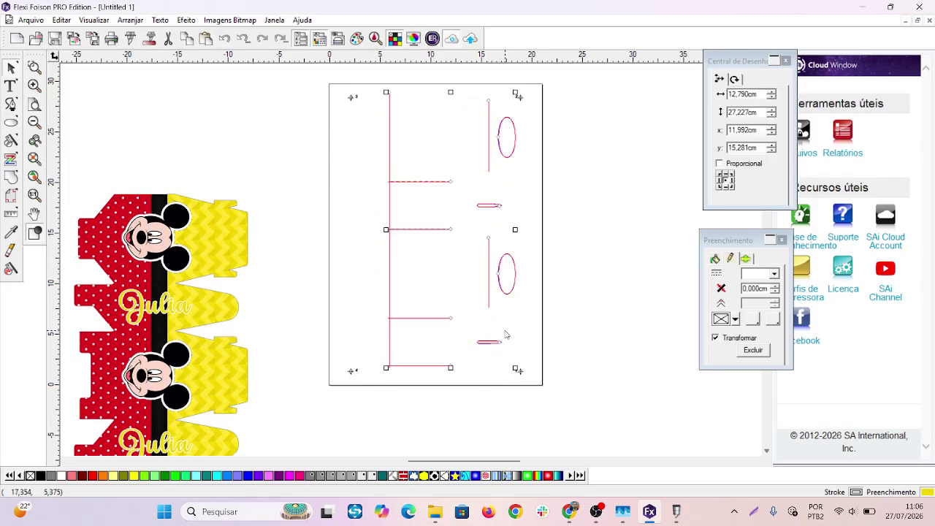
{"action": "left_click", "coordinate": [506, 291], "text": "shift"}
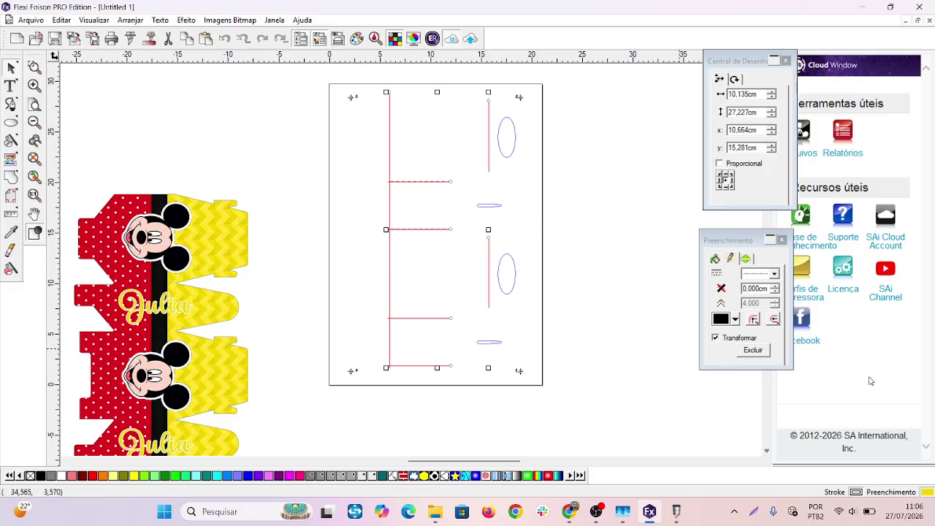
{"action": "left_click", "coordinate": [736, 321]}
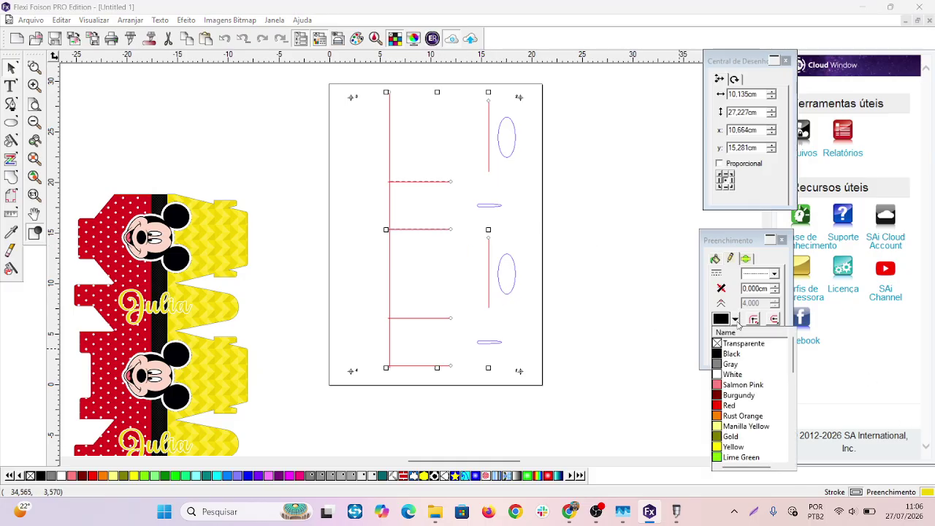
{"action": "left_click", "coordinate": [731, 406]}
{"action": "left_click", "coordinate": [642, 305]}
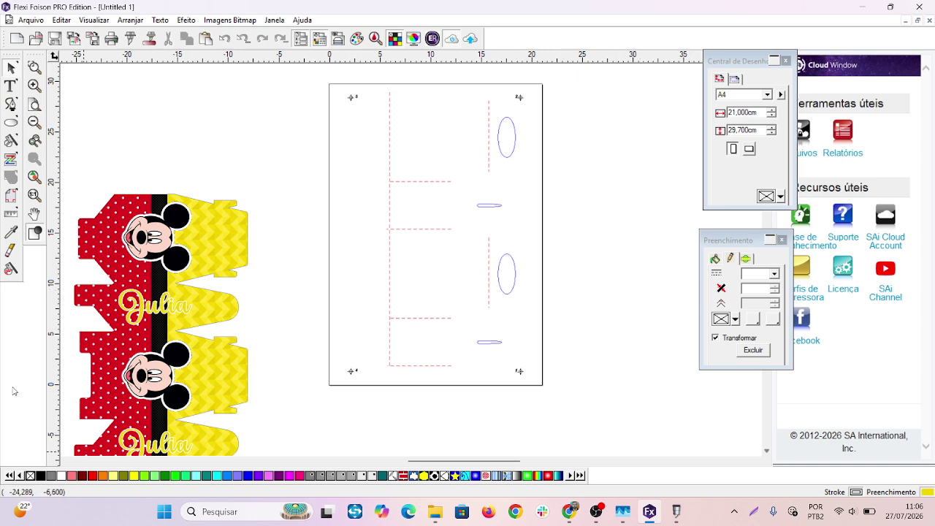
{"action": "left_click", "coordinate": [151, 277]}
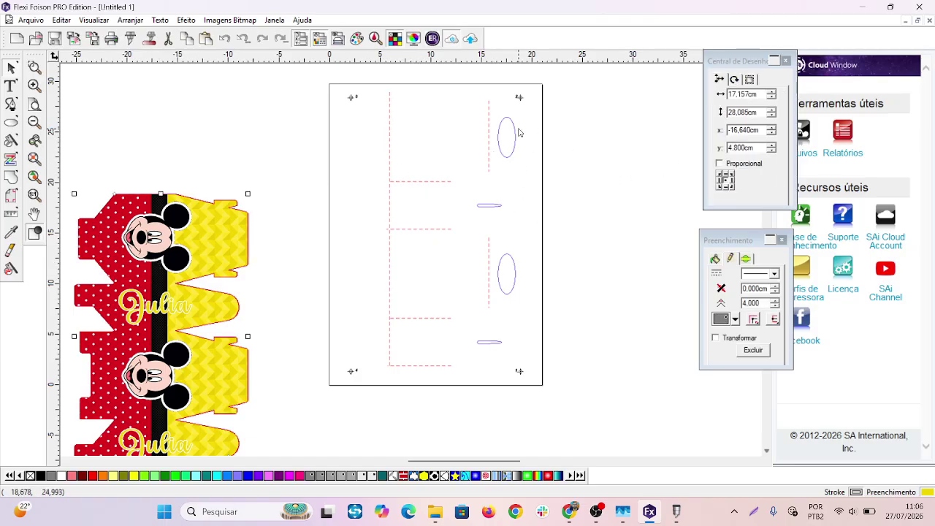
{"action": "left_click", "coordinate": [514, 150]}
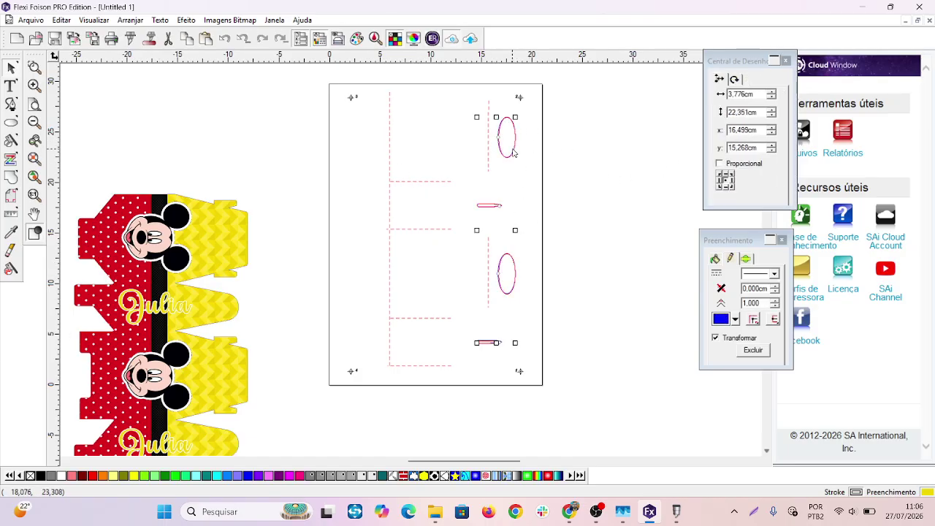
{"action": "left_click", "coordinate": [408, 182]}
{"action": "left_click", "coordinate": [597, 180]}
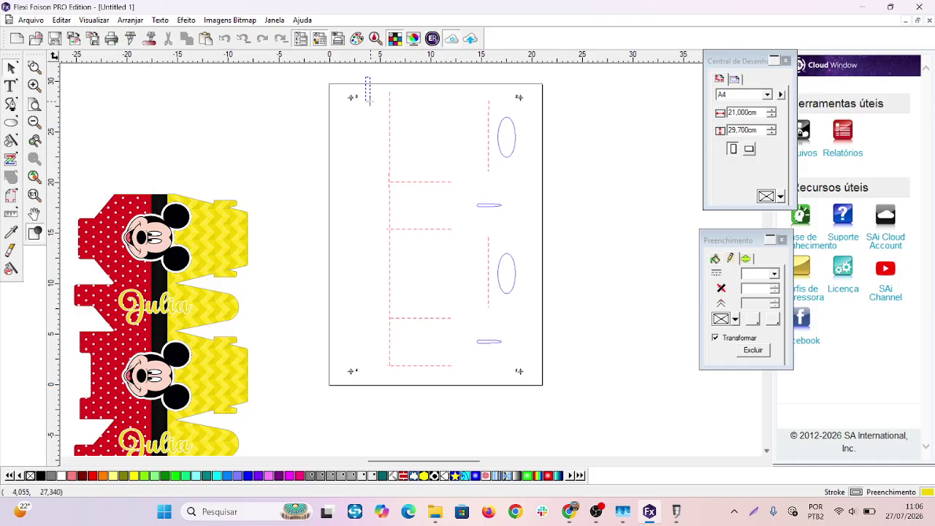
{"action": "left_click_drag", "start_coordinate": [368, 79], "coordinate": [531, 414]}
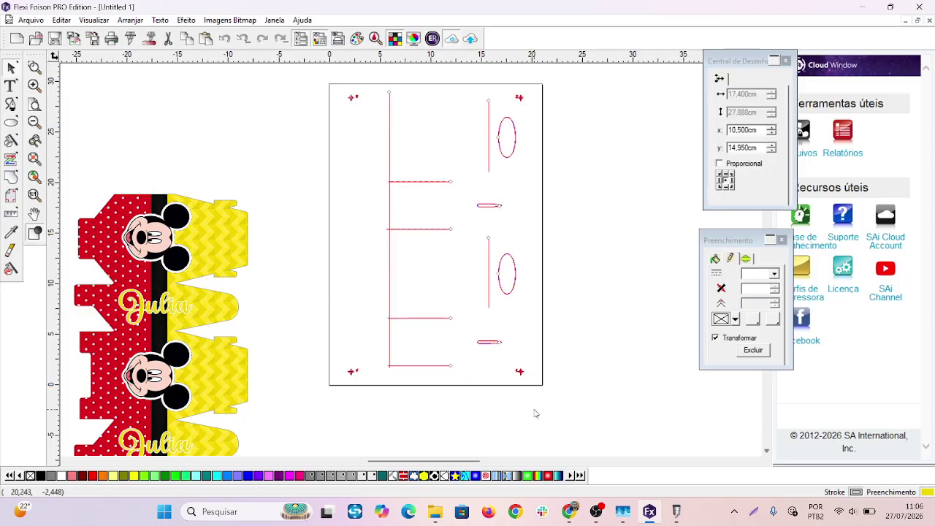
{"action": "left_click", "coordinate": [616, 220]}
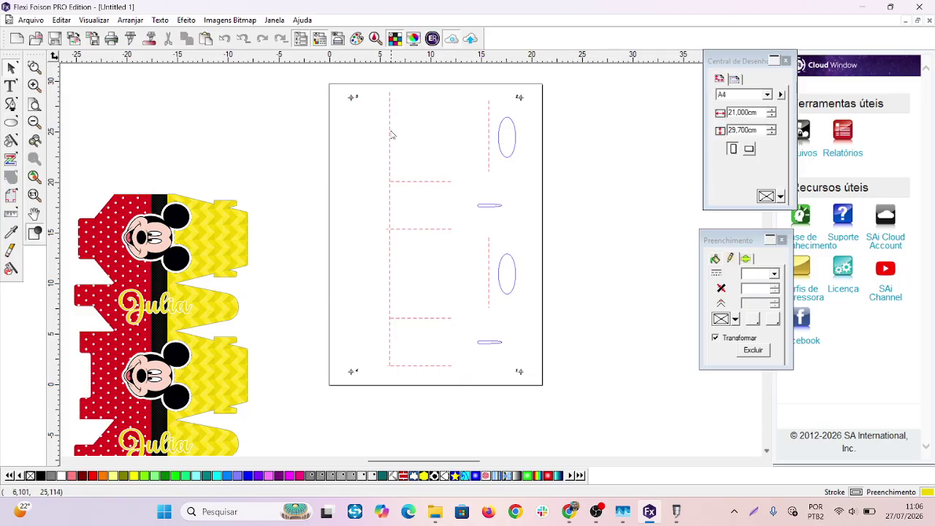
- Group all the red dashed fold lines with Agrupar, excluding the blue ovals and slots
{"action": "left_click_drag", "start_coordinate": [370, 72], "coordinate": [491, 393]}
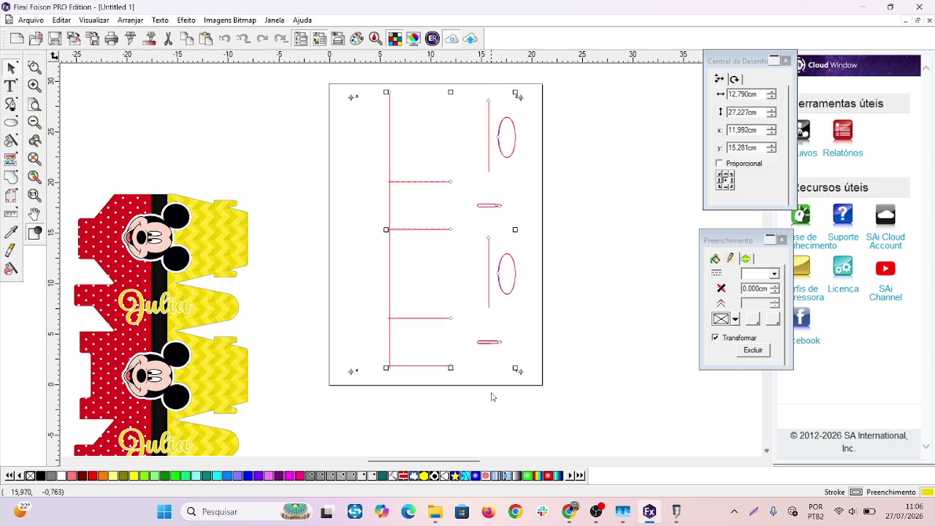
{"action": "left_click", "coordinate": [506, 294], "text": "shift"}
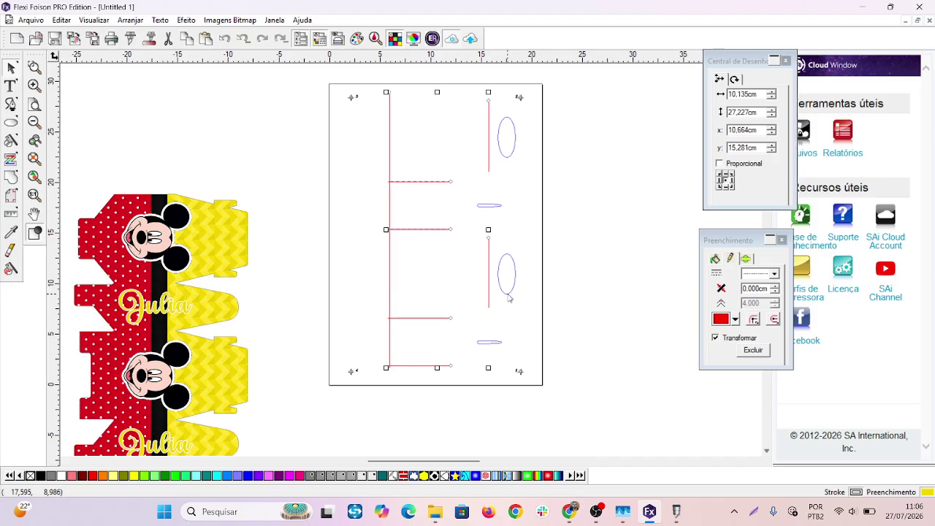
{"action": "right_click", "coordinate": [430, 227]}
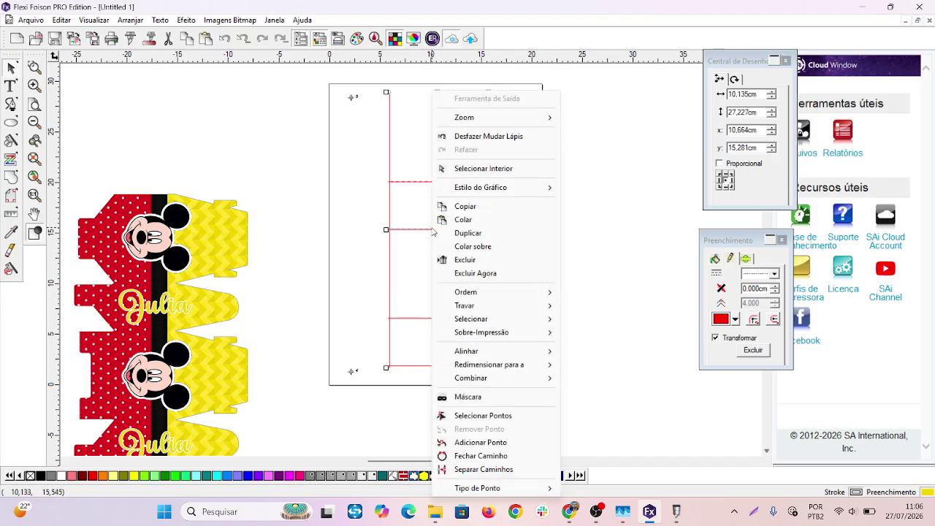
{"action": "mouse_move", "coordinate": [478, 351]}
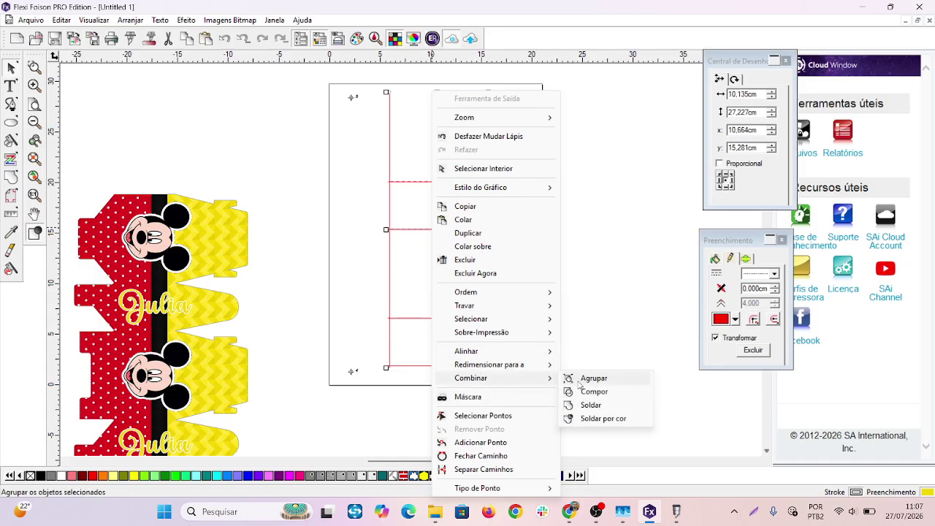
{"action": "left_click", "coordinate": [577, 378]}
{"action": "left_click", "coordinate": [590, 351]}
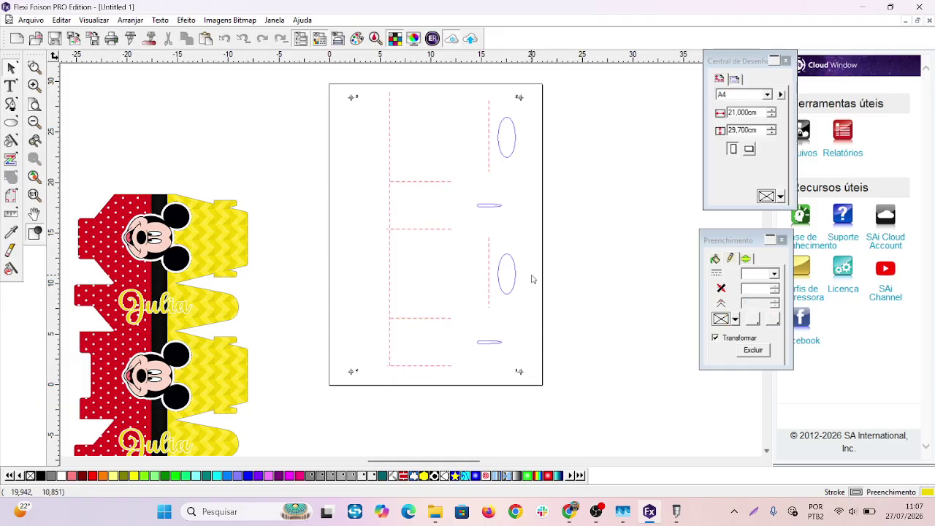
{"action": "left_click", "coordinate": [390, 108]}
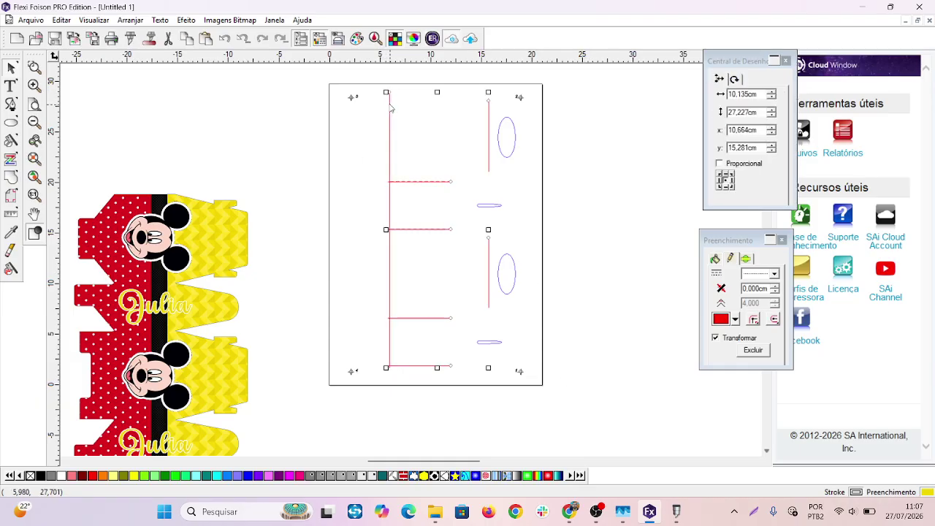
{"action": "left_click", "coordinate": [503, 154], "text": "shift"}
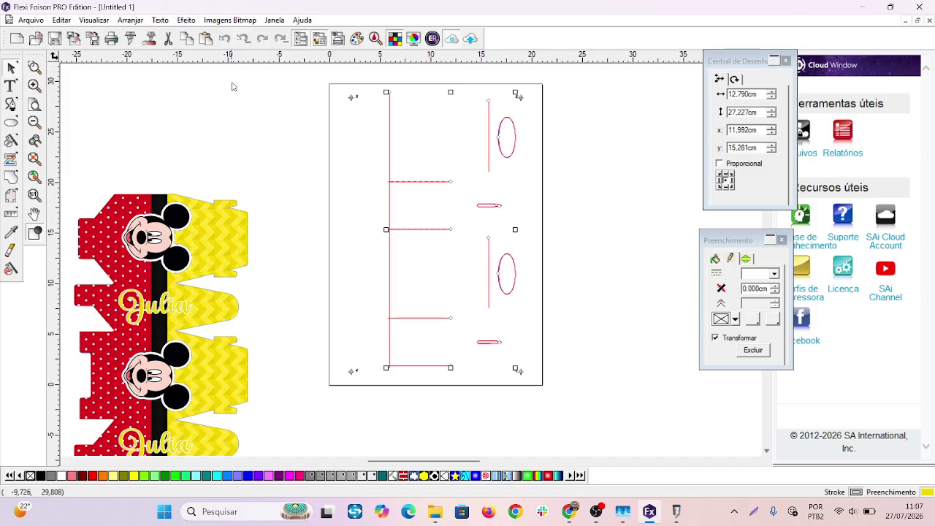
{"action": "left_click", "coordinate": [131, 21]}
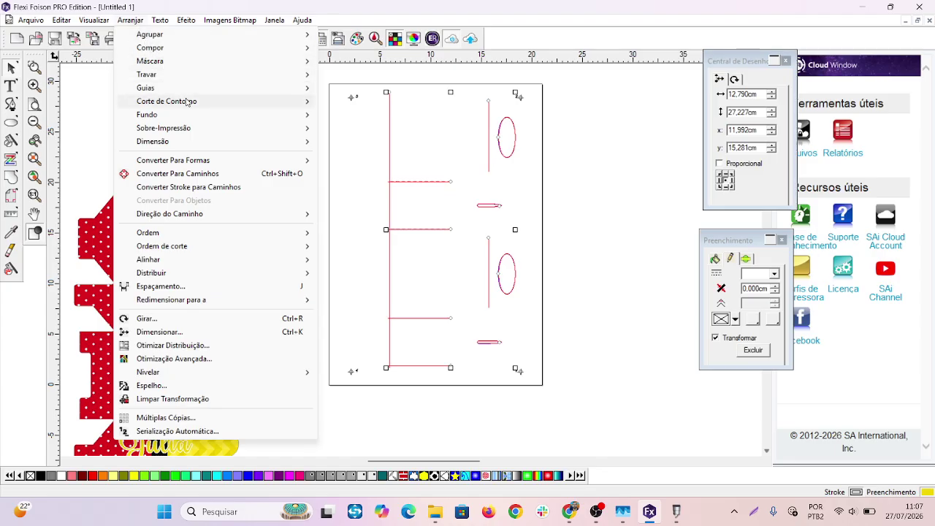
{"action": "mouse_move", "coordinate": [187, 102]}
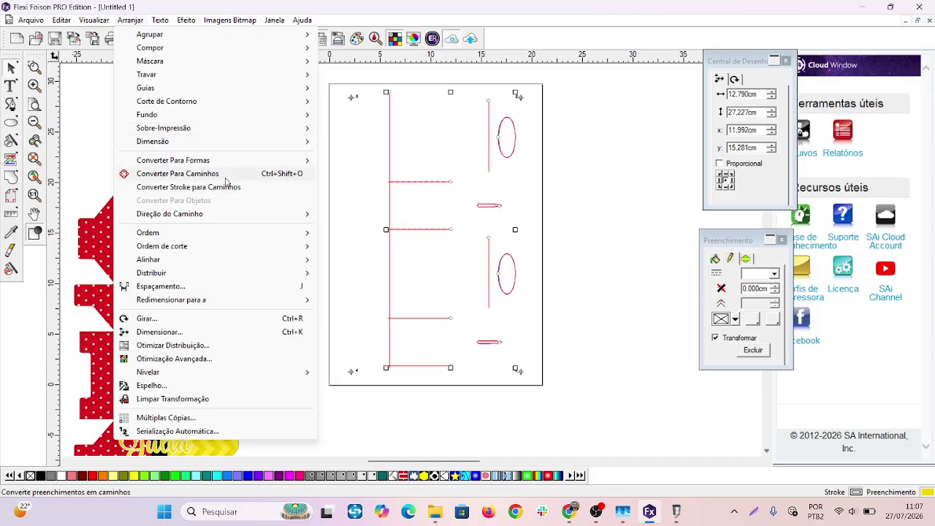
{"action": "left_click", "coordinate": [561, 182]}
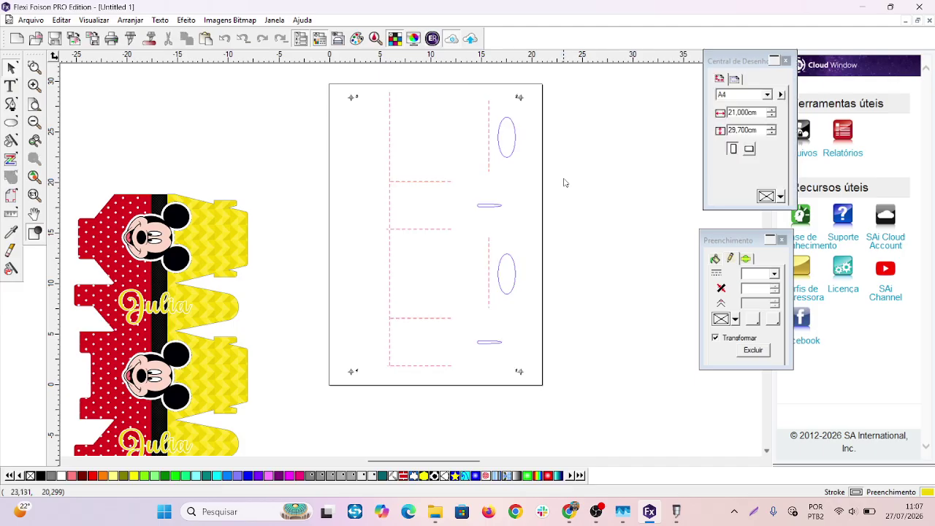
- Ungroup both the red fold-line group and the blue oval and slot group with Desagrupar Tudo
{"action": "left_click", "coordinate": [389, 132]}
{"action": "left_click", "coordinate": [485, 205], "text": "shift"}
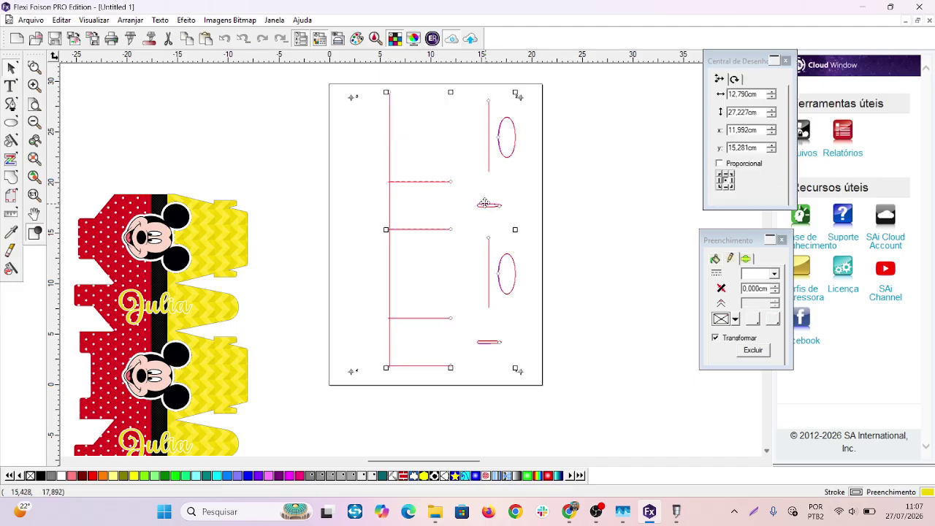
{"action": "right_click", "coordinate": [482, 208]}
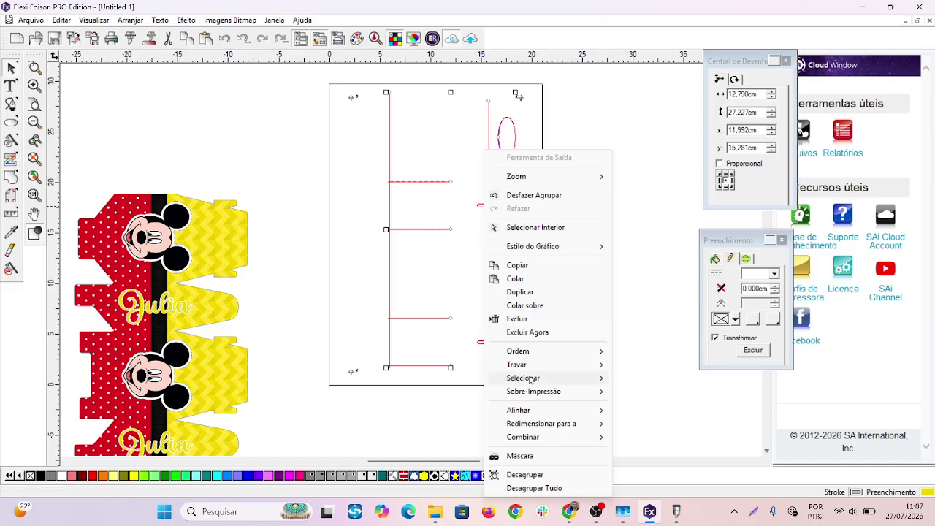
{"action": "left_click", "coordinate": [544, 487]}
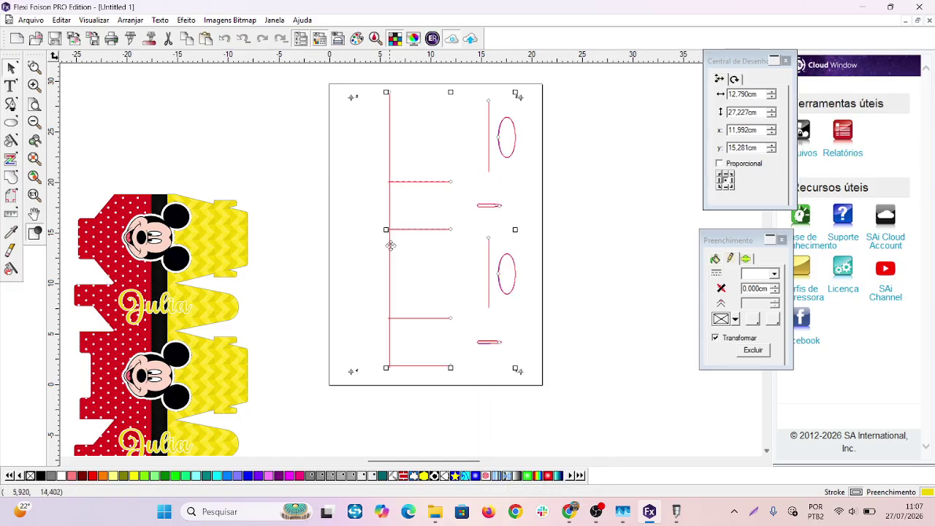
- Convert the selected red fold lines and blue ovals and slots to contour cut with Fazer Corte de Contorno
{"action": "left_click", "coordinate": [131, 21]}
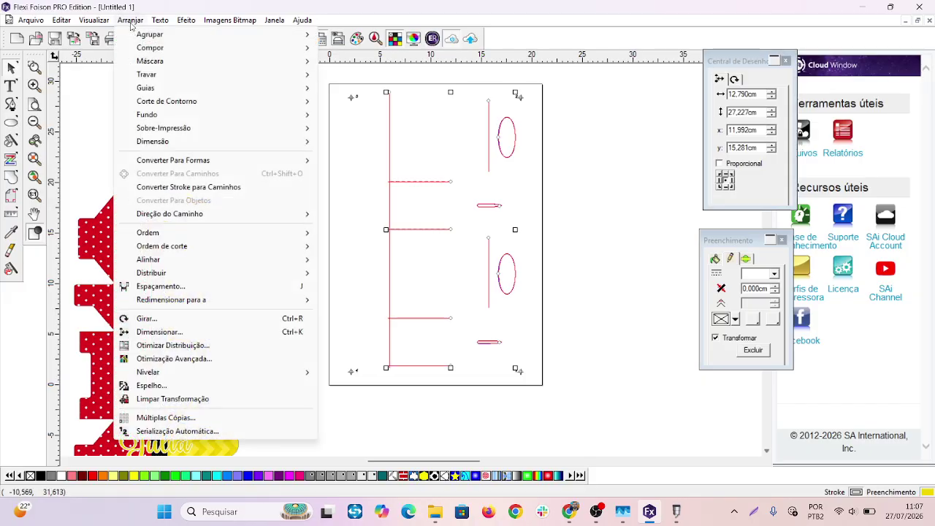
{"action": "mouse_move", "coordinate": [169, 106]}
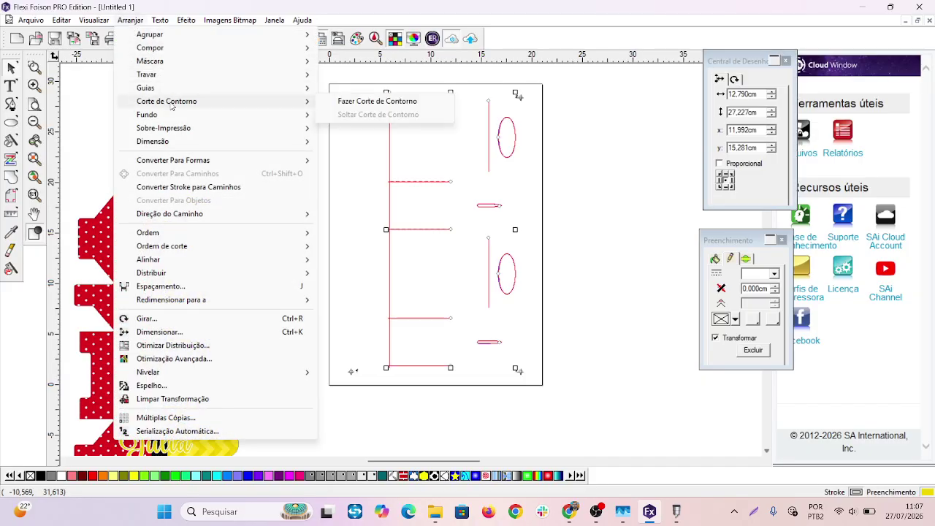
{"action": "mouse_move", "coordinate": [211, 113]}
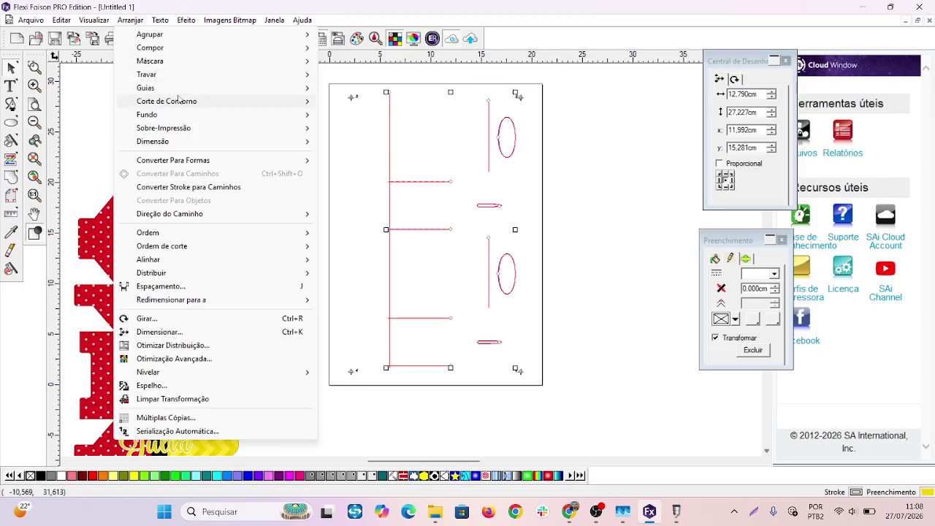
{"action": "left_click", "coordinate": [339, 103]}
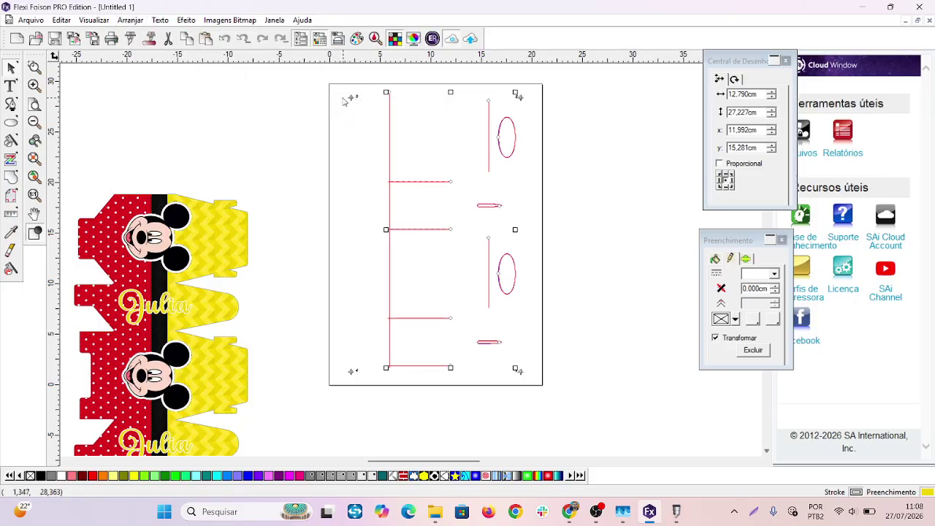
{"action": "left_click", "coordinate": [561, 158]}
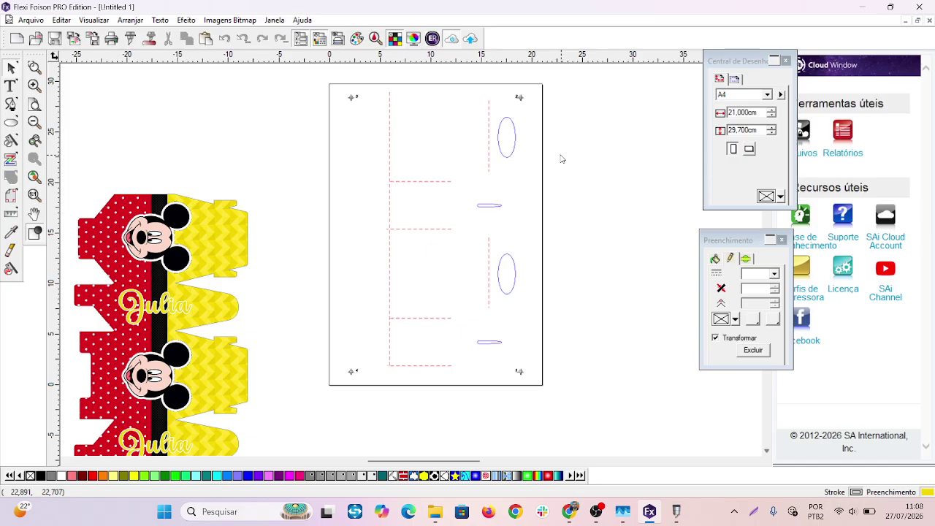
- Centre the masked box artwork on the A4 page, over the fold lines and inner cuts
{"action": "left_click", "coordinate": [233, 217]}
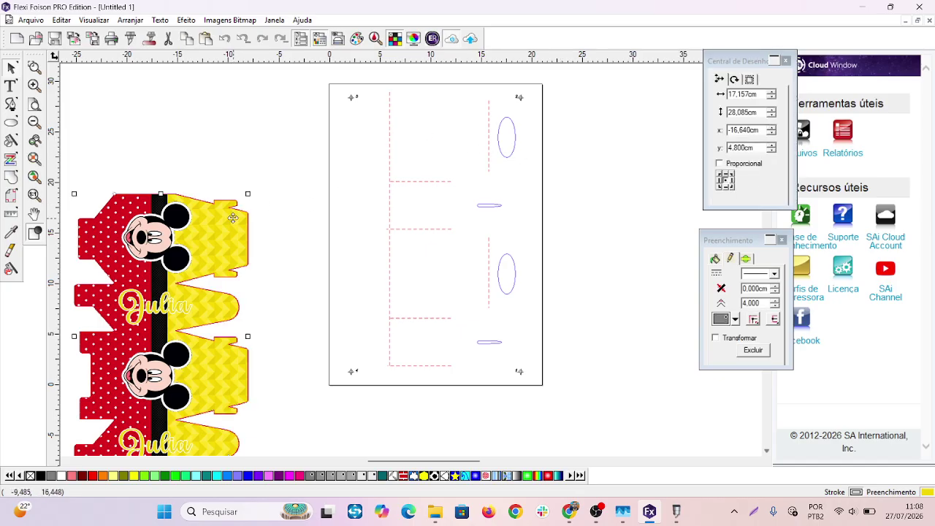
{"action": "key", "text": "ctrl+shift+c"}
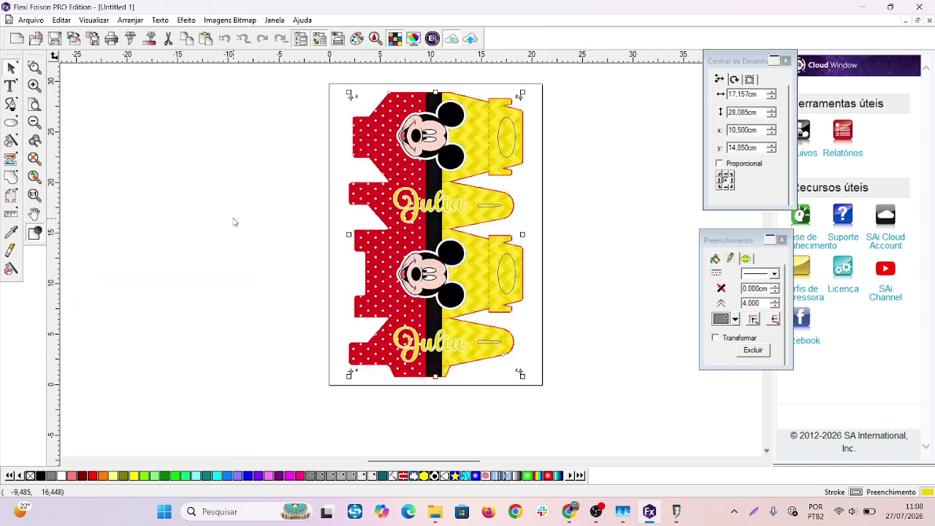
{"action": "scroll", "coordinate": [322, 171], "scroll_direction": "up", "scroll_amount": 3}
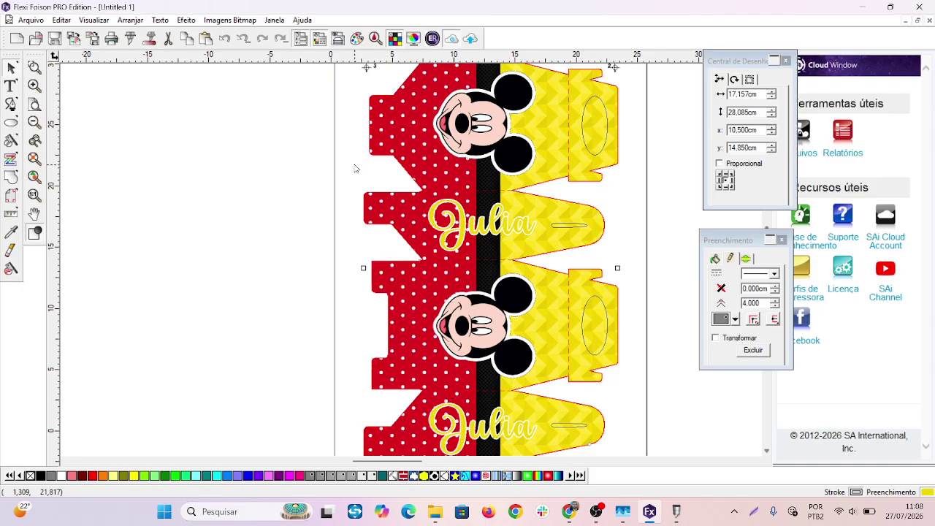
{"action": "scroll", "coordinate": [354, 168], "scroll_direction": "down", "scroll_amount": 5}
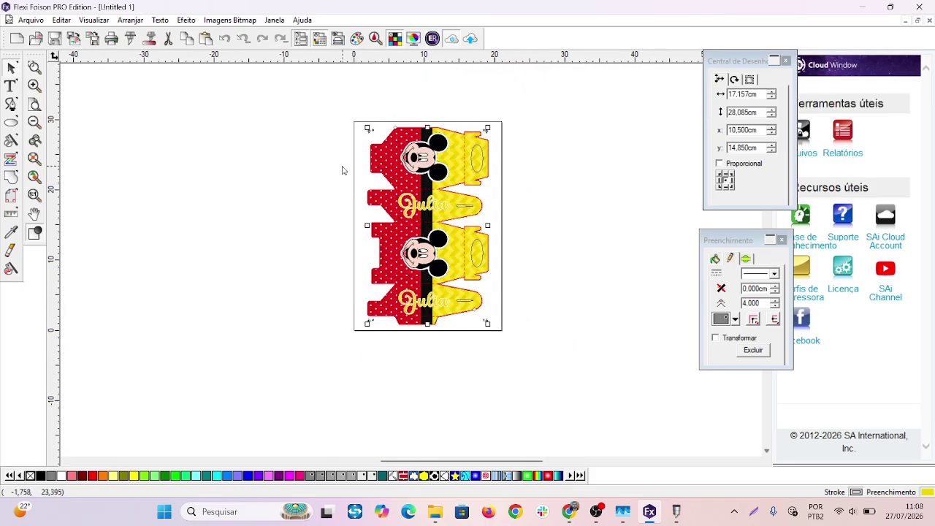
- Select everything on the page, check the layout in the print preview and leave without printing
{"action": "left_click", "coordinate": [344, 169]}
{"action": "left_click_drag", "start_coordinate": [323, 117], "coordinate": [553, 377]}
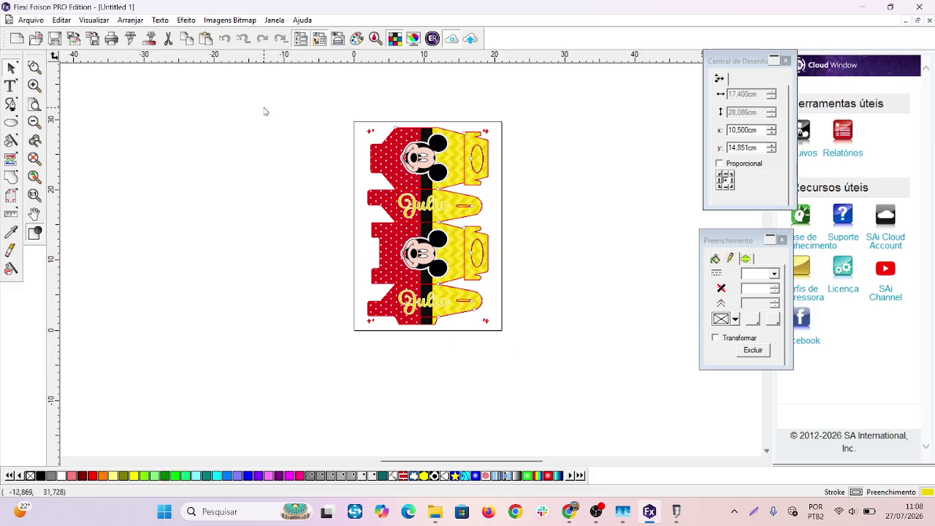
{"action": "left_click", "coordinate": [114, 39]}
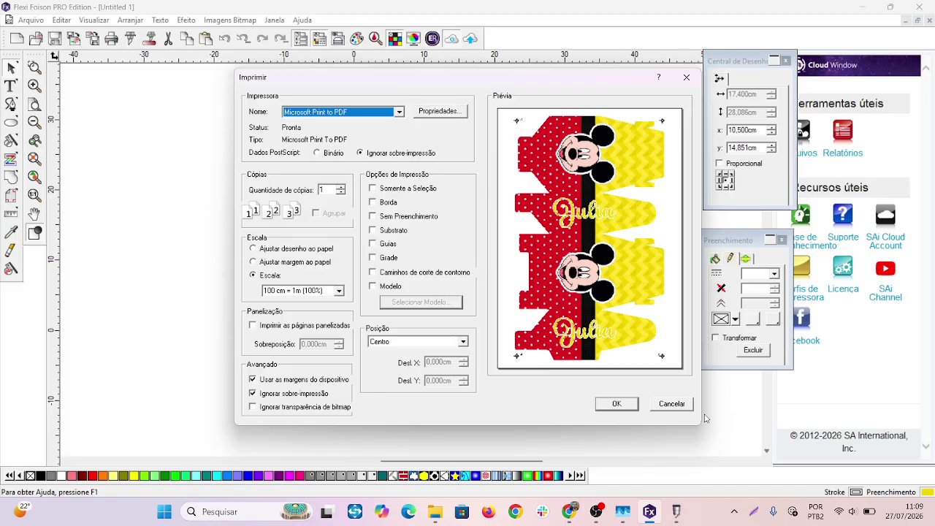
{"action": "left_click", "coordinate": [672, 404]}
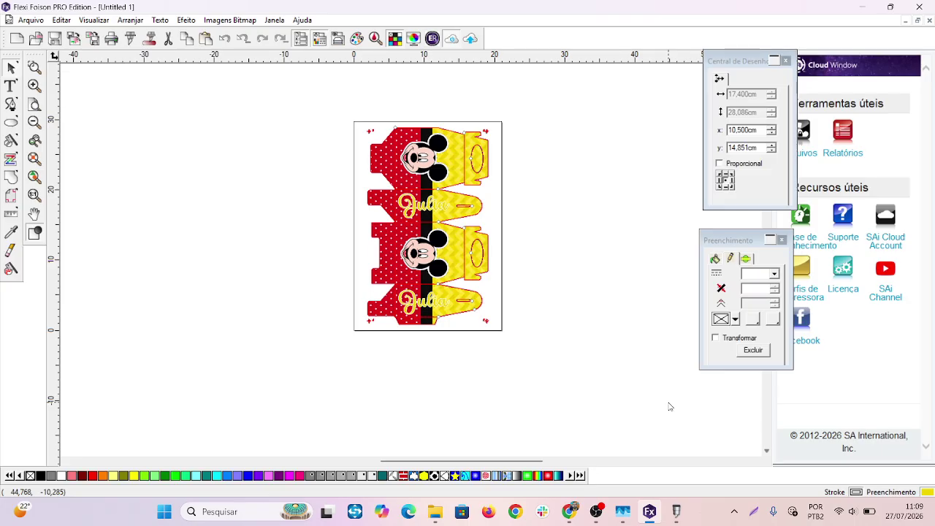
- Move the box artwork off the page to inspect the fold and cut lines, and centre it back on the page
{"action": "left_click", "coordinate": [371, 156]}
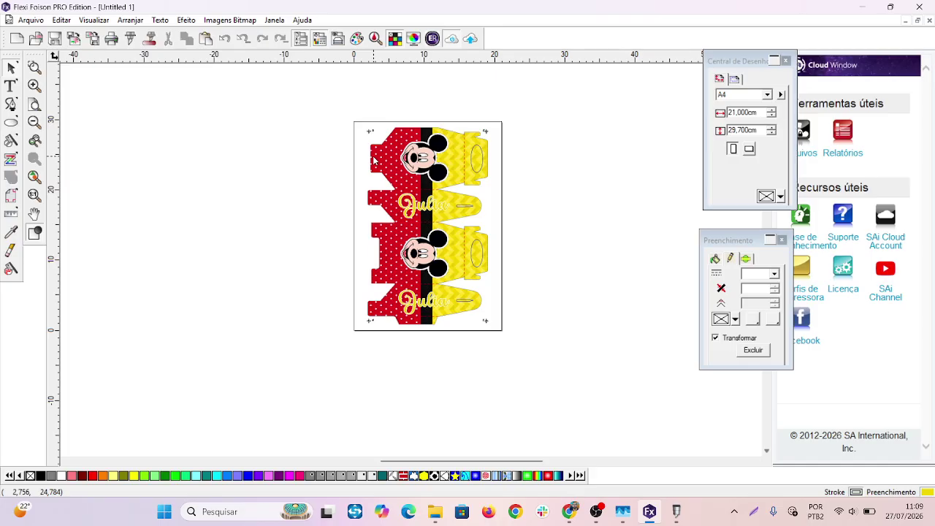
{"action": "left_click_drag", "start_coordinate": [371, 156], "coordinate": [200, 188]}
{"action": "scroll", "coordinate": [373, 236], "scroll_direction": "up", "scroll_amount": 3}
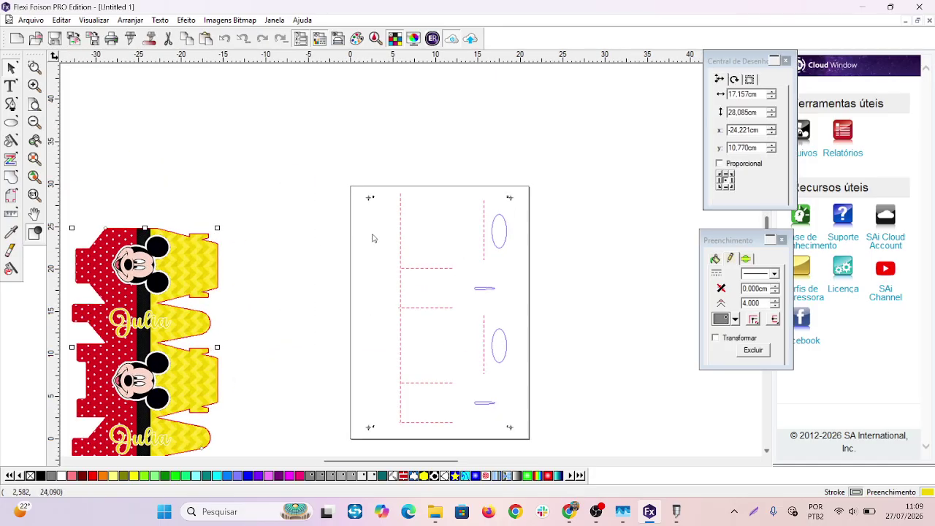
{"action": "scroll", "coordinate": [475, 261], "scroll_direction": "down", "scroll_amount": 3}
{"action": "scroll", "coordinate": [455, 261], "scroll_direction": "up", "scroll_amount": 3}
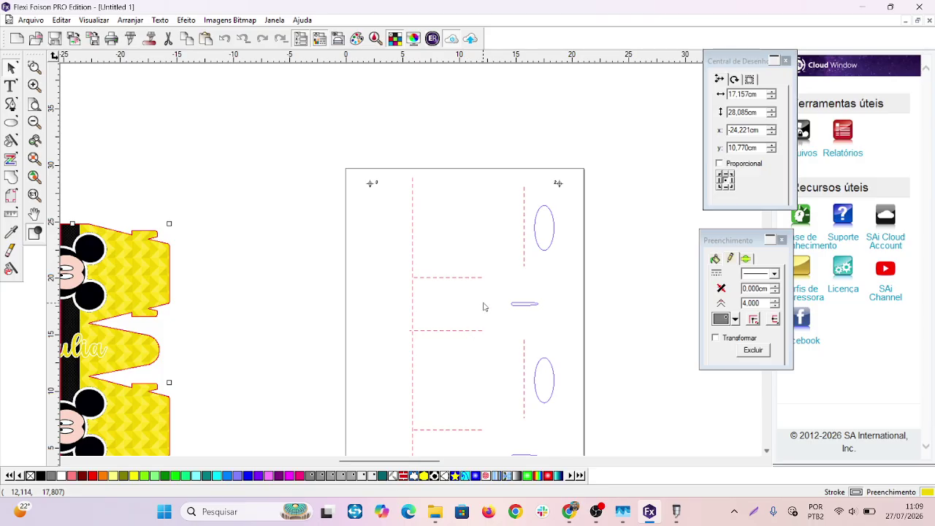
{"action": "key", "text": "p"}
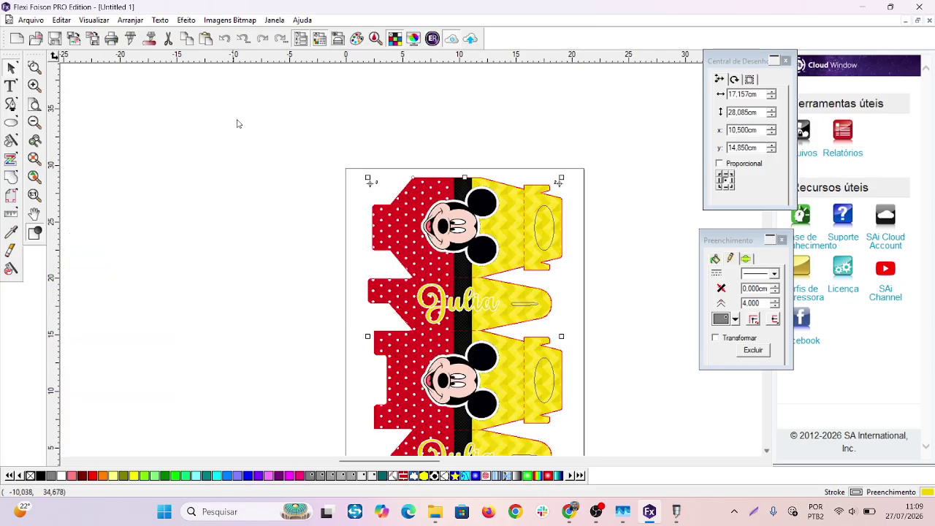
- Preview the contour cut job for the box artwork alone and close it without sending
{"action": "key", "text": "Escape"}
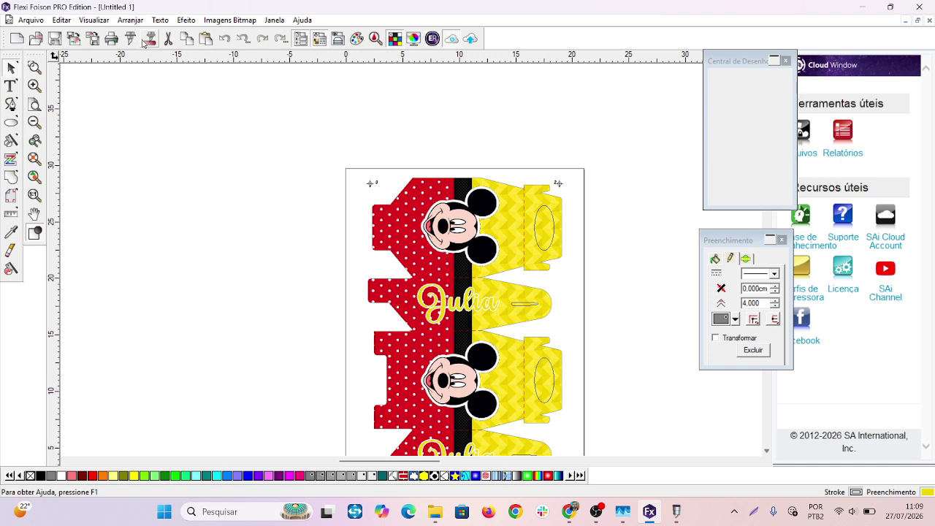
{"action": "left_click", "coordinate": [143, 42]}
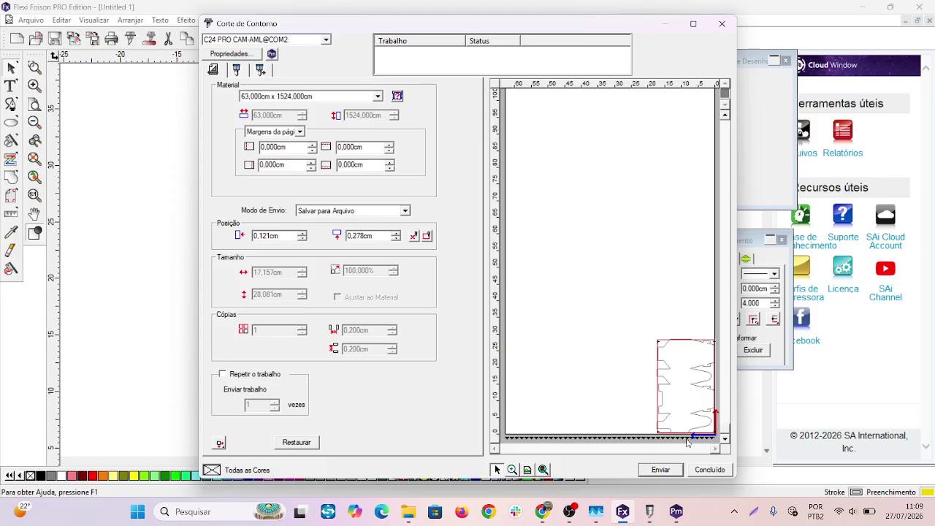
{"action": "left_click", "coordinate": [709, 469]}
- Open the contour cut job with the artwork, fold lines, inner cuts and registration marks all selected
{"action": "left_click", "coordinate": [544, 309]}
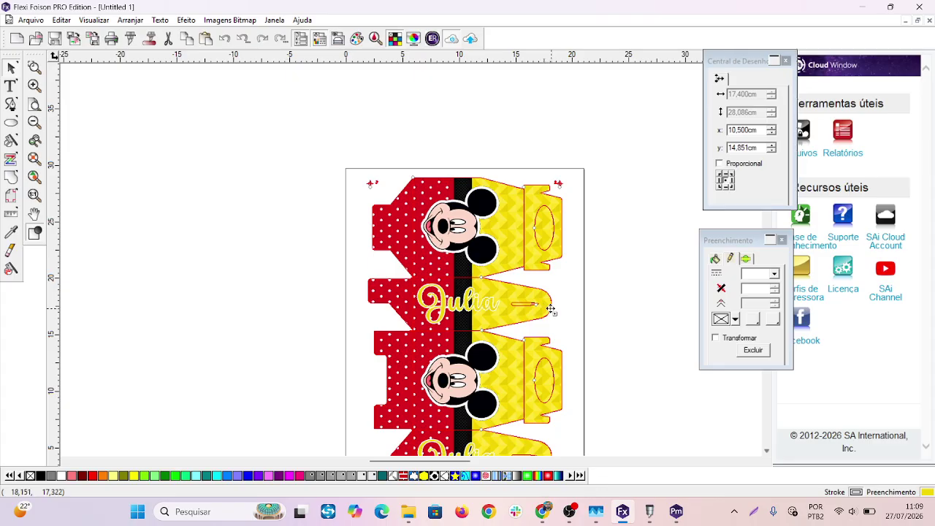
{"action": "scroll", "coordinate": [543, 308], "scroll_direction": "down", "scroll_amount": 2}
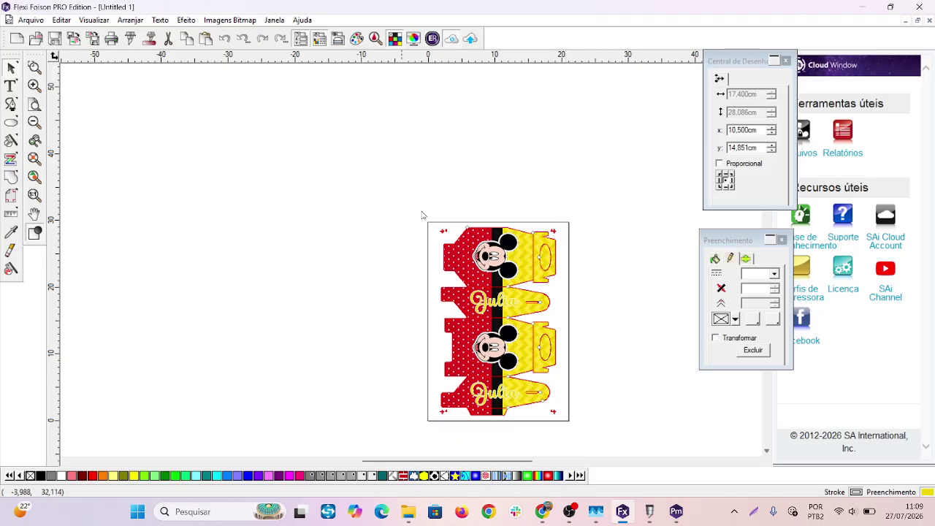
{"action": "left_click", "coordinate": [150, 43]}
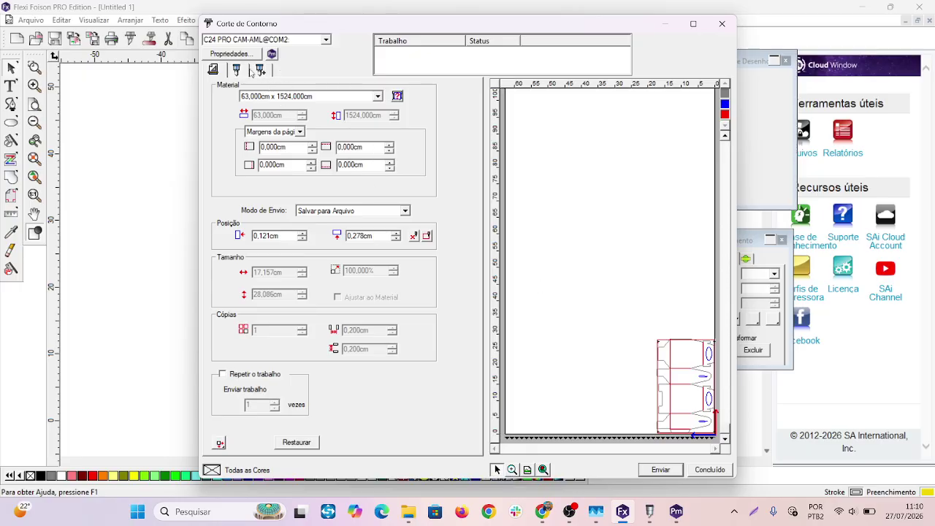
- Review the advanced cutting options and the material setup, and enlarge the box in the cut preview
{"action": "left_click", "coordinate": [260, 71]}
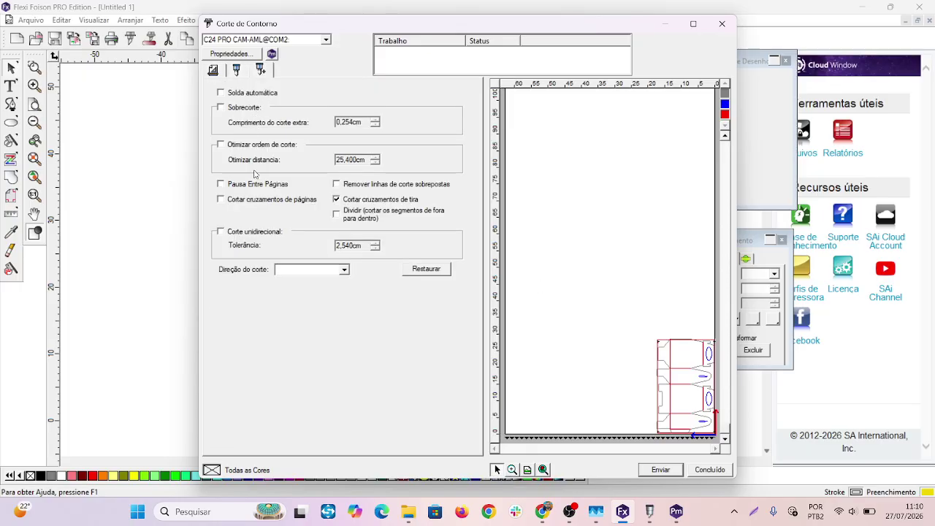
{"action": "left_click", "coordinate": [214, 70]}
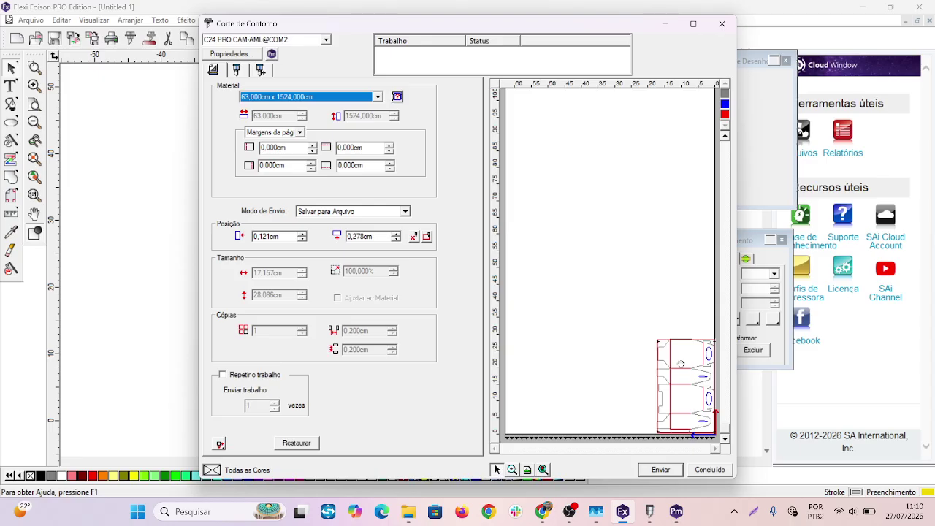
{"action": "left_click", "coordinate": [542, 469]}
{"action": "left_click", "coordinate": [647, 392]}
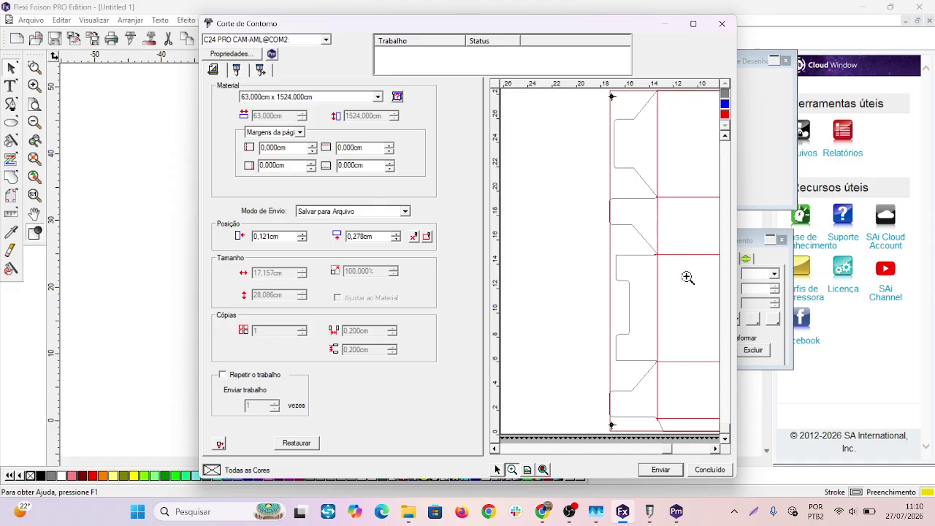
- Move CutContour to the end of the colour cutting order, after Blue and Red
{"action": "left_click", "coordinate": [235, 70]}
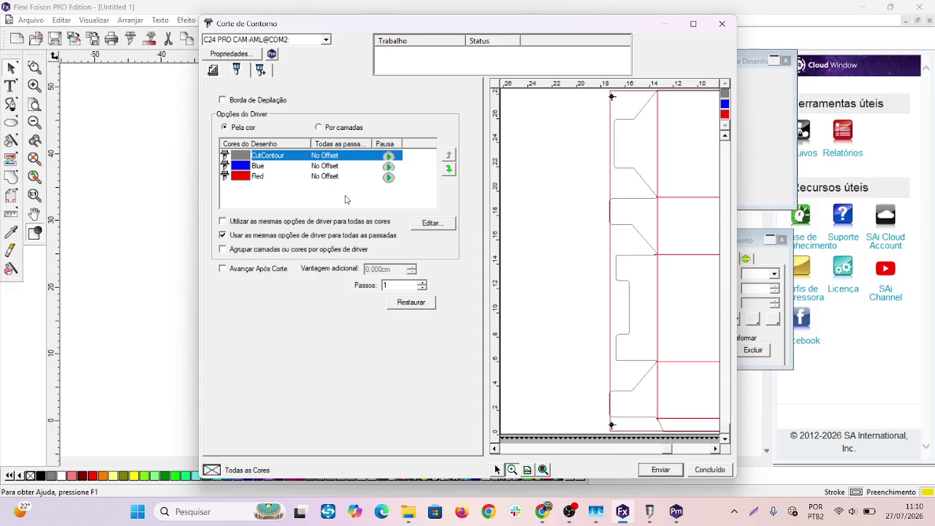
{"action": "left_click", "coordinate": [274, 166]}
{"action": "left_click", "coordinate": [272, 157]}
{"action": "left_click", "coordinate": [258, 167]}
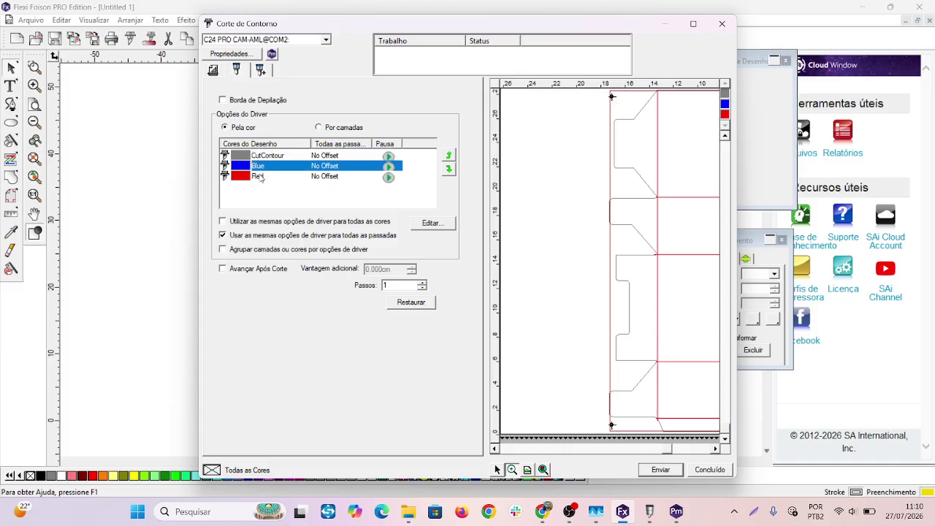
{"action": "left_click", "coordinate": [259, 177]}
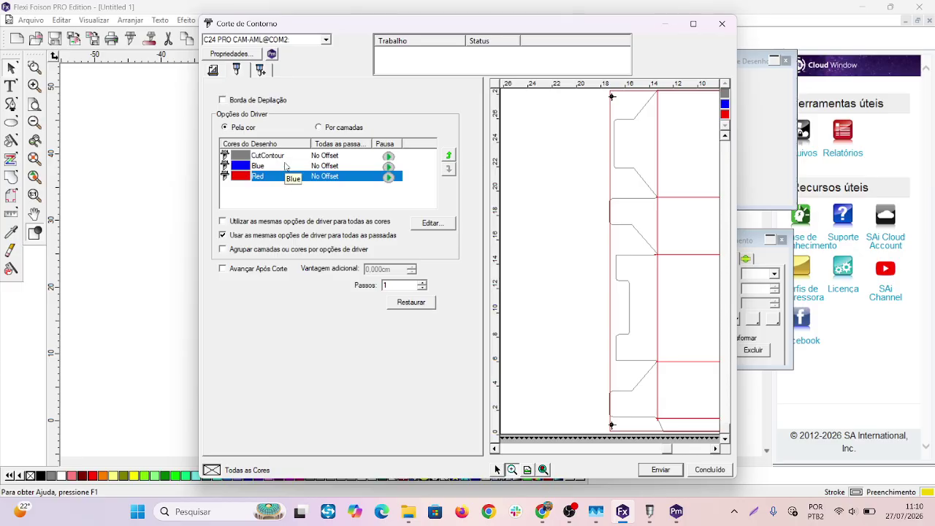
{"action": "left_click", "coordinate": [273, 164]}
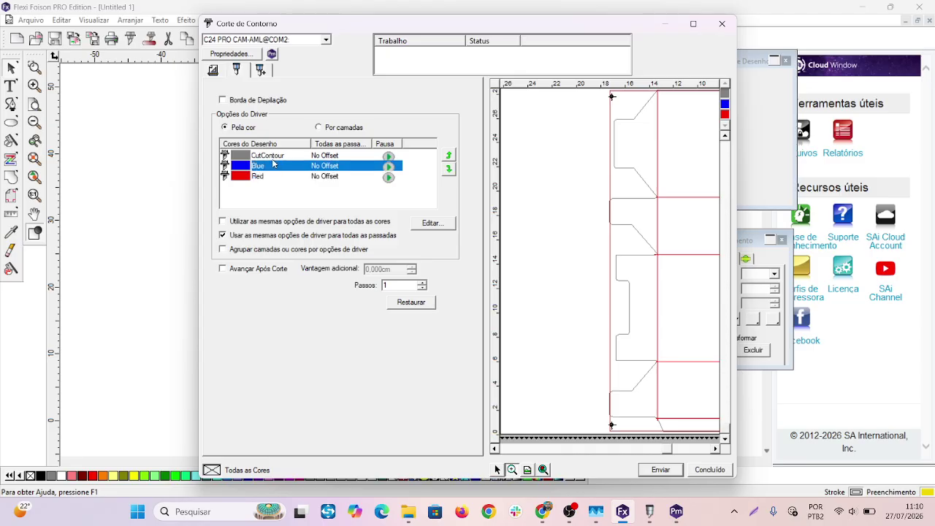
{"action": "left_click", "coordinate": [274, 159]}
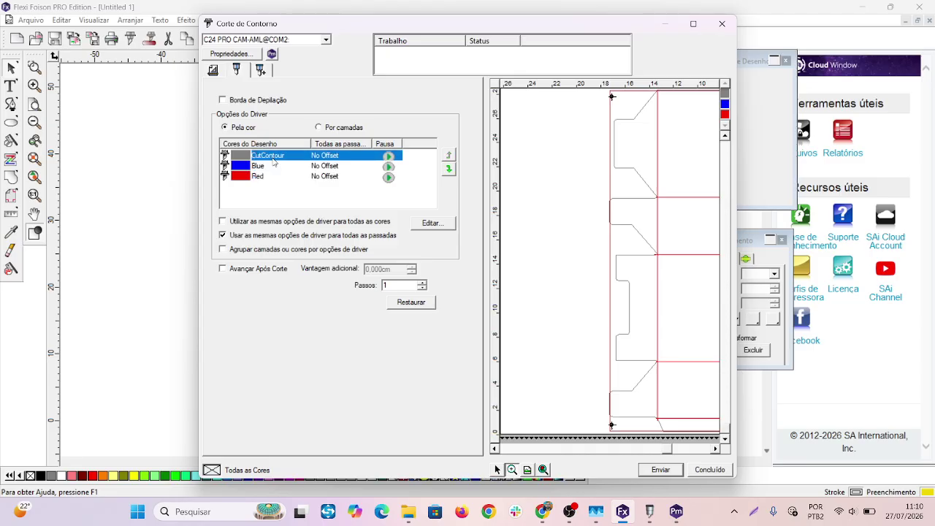
{"action": "left_click", "coordinate": [449, 168]}
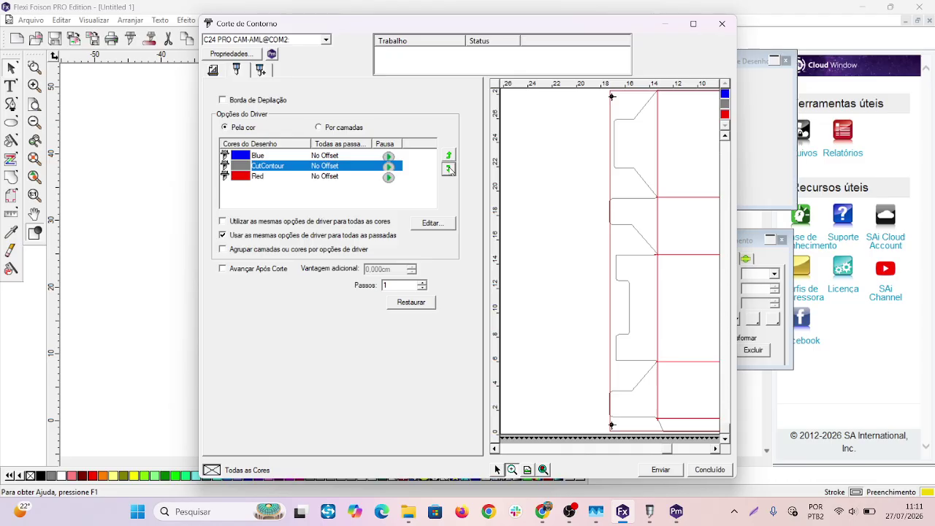
{"action": "left_click", "coordinate": [449, 168]}
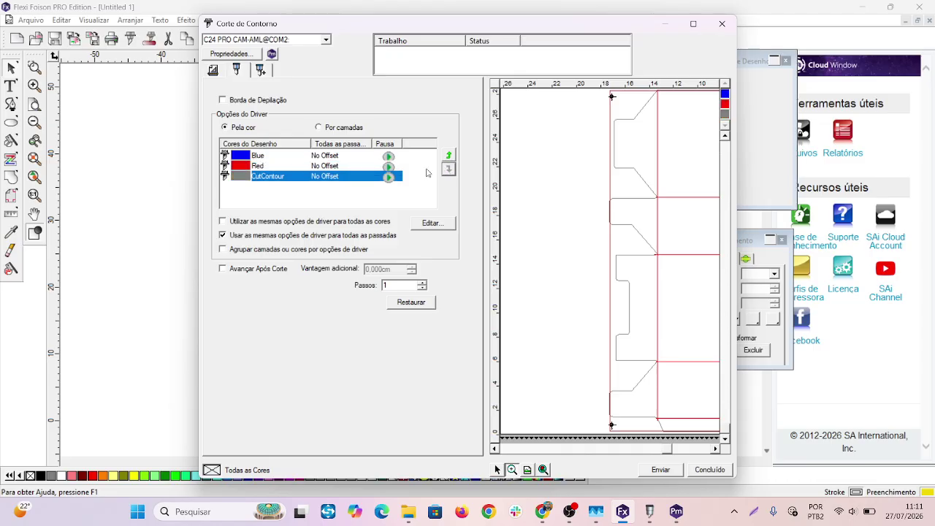
- Move Red ahead of Blue so the cutting order runs Red, Blue, CutContour
{"action": "left_click", "coordinate": [282, 157]}
{"action": "left_click", "coordinate": [285, 167]}
{"action": "left_click", "coordinate": [285, 157]}
{"action": "left_click", "coordinate": [285, 167]}
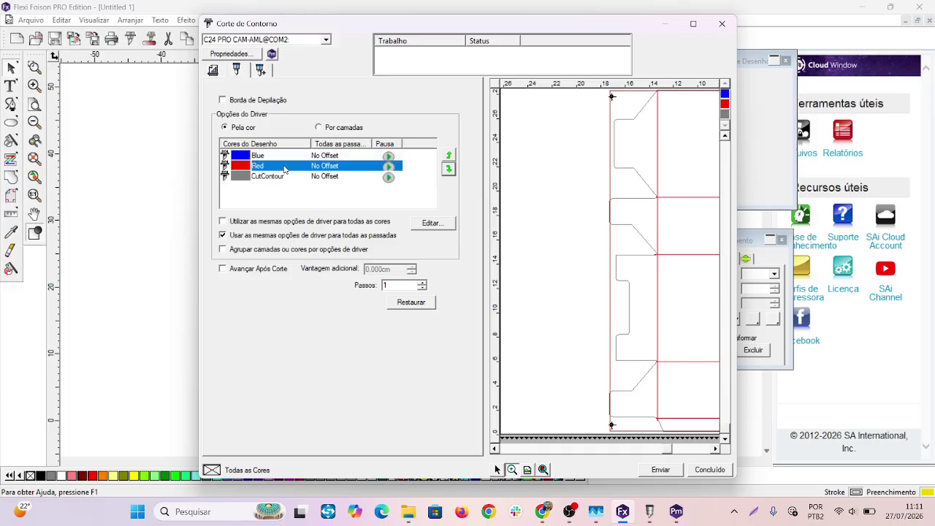
{"action": "left_click", "coordinate": [449, 155]}
{"action": "left_click", "coordinate": [304, 167]}
{"action": "left_click", "coordinate": [300, 176]}
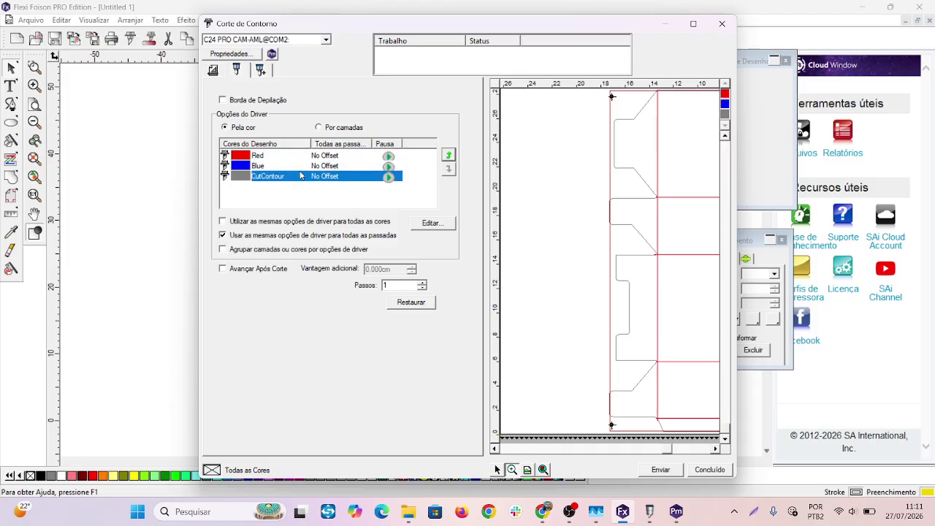
{"action": "left_click", "coordinate": [310, 167]}
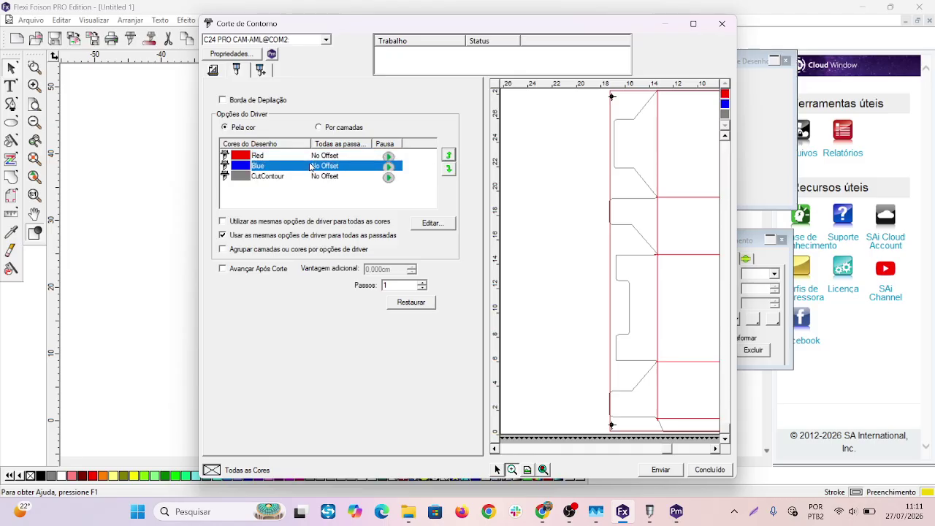
{"action": "left_click", "coordinate": [288, 157]}
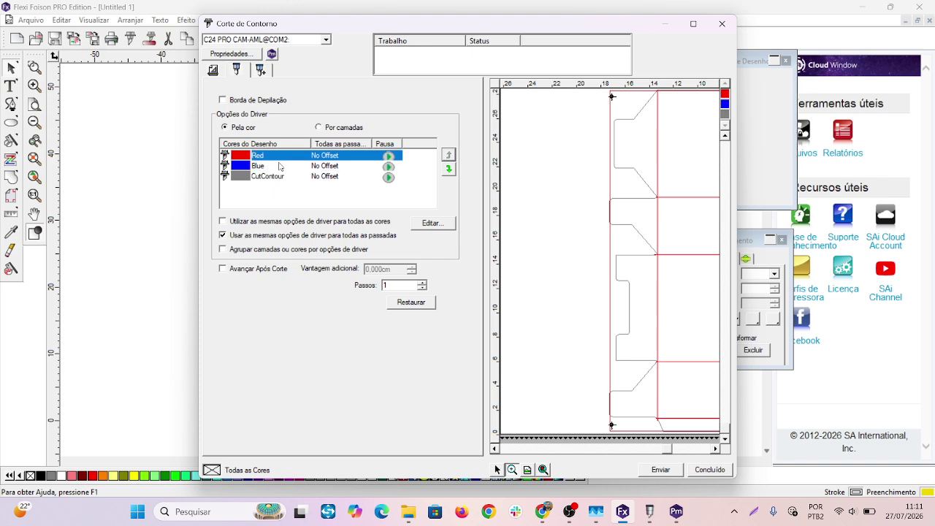
- Review the Red, Blue and CutContour entries in the cutting order, and check the material setup with the whole box in the cut preview
{"action": "left_click", "coordinate": [281, 167]}
{"action": "left_click", "coordinate": [283, 158]}
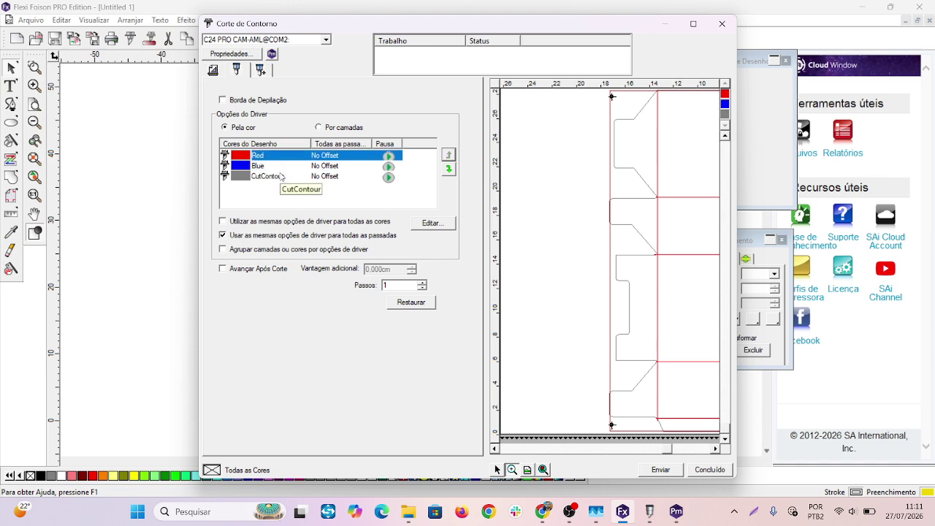
{"action": "left_click", "coordinate": [281, 166]}
{"action": "left_click", "coordinate": [281, 176]}
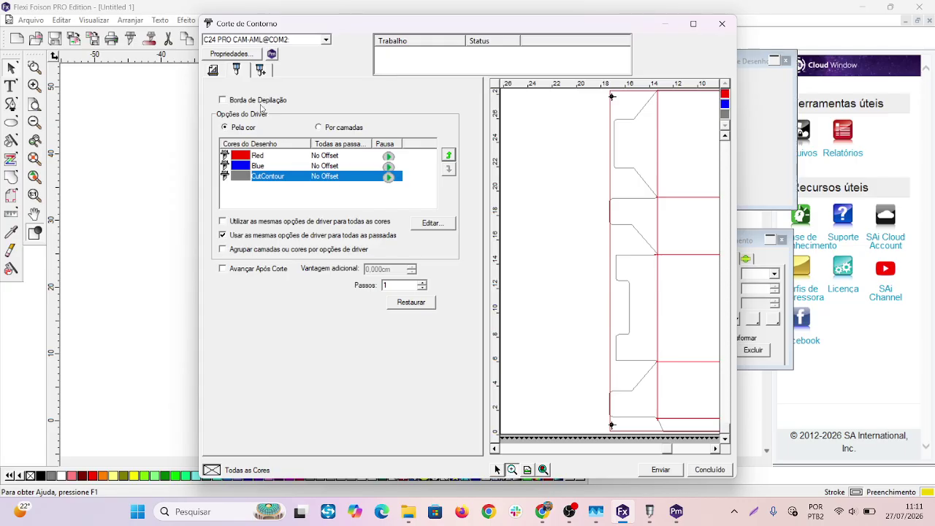
{"action": "left_click", "coordinate": [214, 71]}
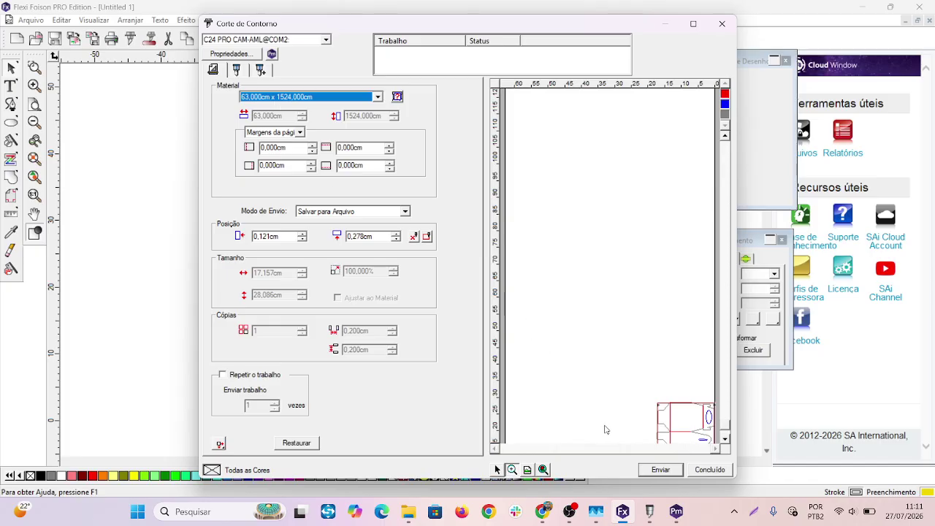
{"action": "left_click", "coordinate": [725, 438]}
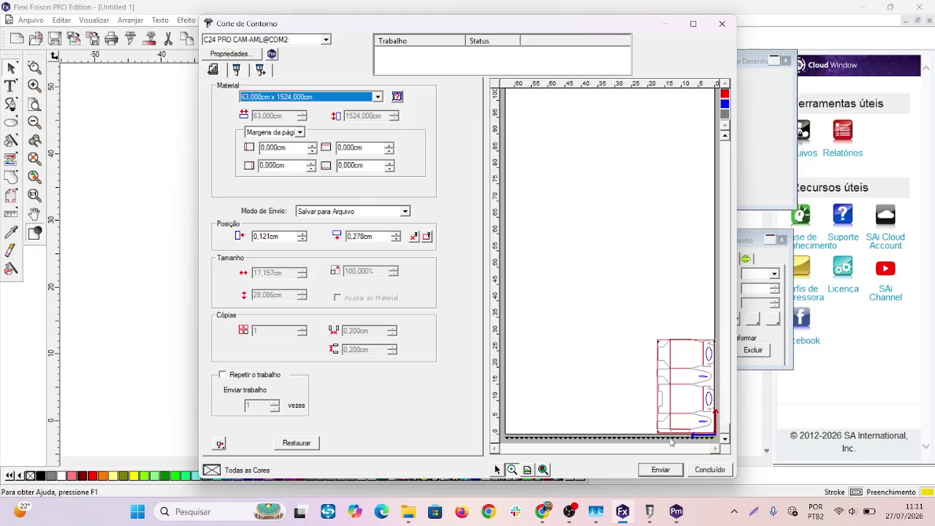
{"action": "left_click", "coordinate": [672, 471]}
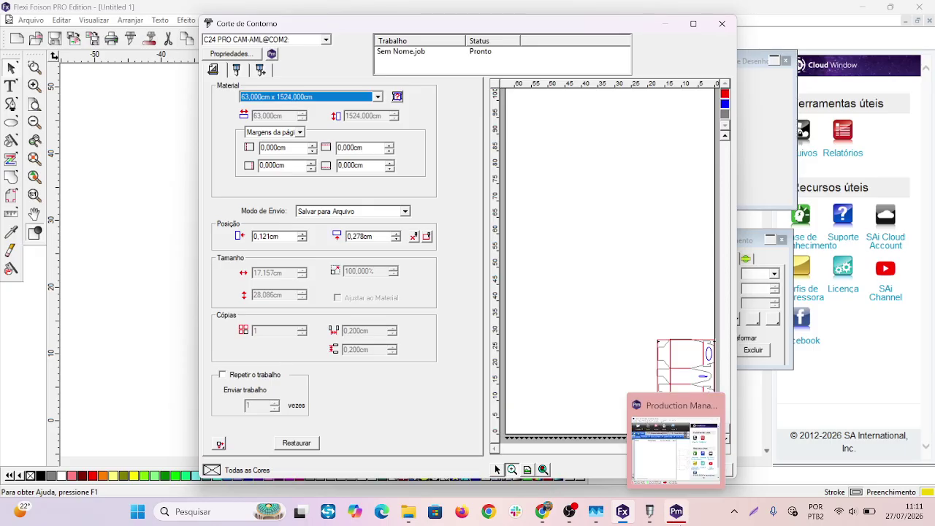
{"action": "left_click", "coordinate": [679, 514]}
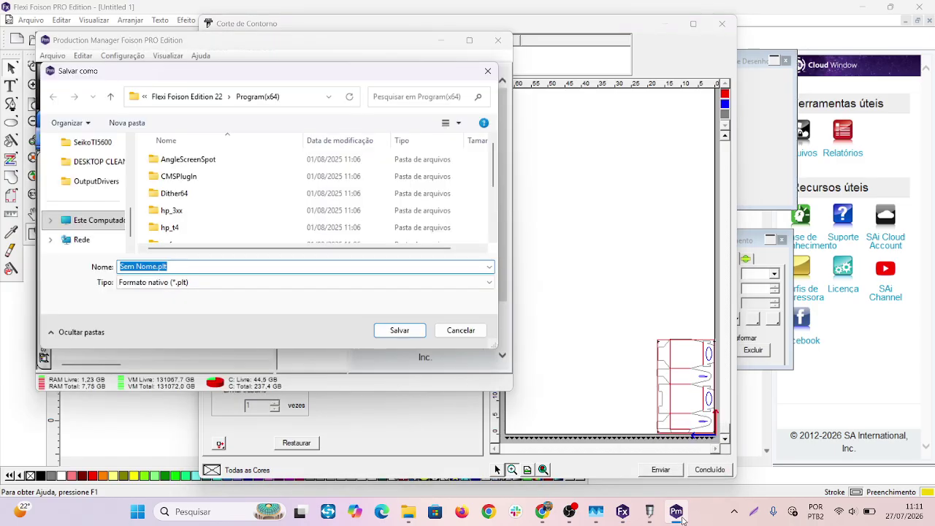
{"action": "left_click", "coordinate": [472, 330]}
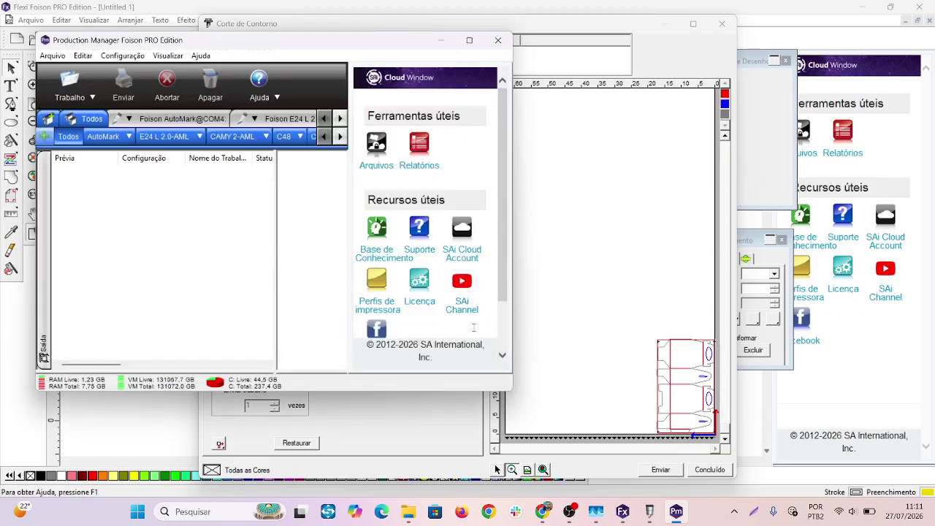
{"action": "left_click", "coordinate": [440, 40]}
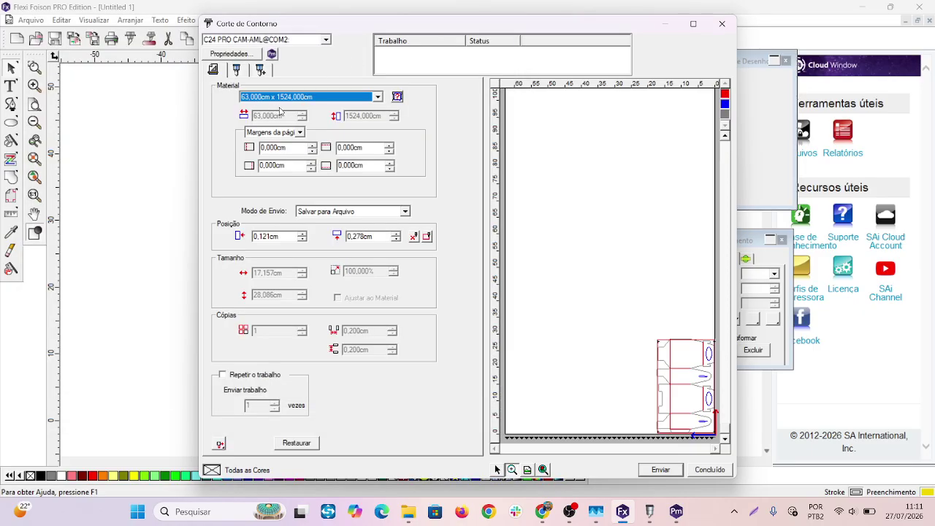
- Set the send mode to Enviar Agora and send the contour cut job to the C24 PRO CAM-AML cutter
{"action": "left_click", "coordinate": [331, 212]}
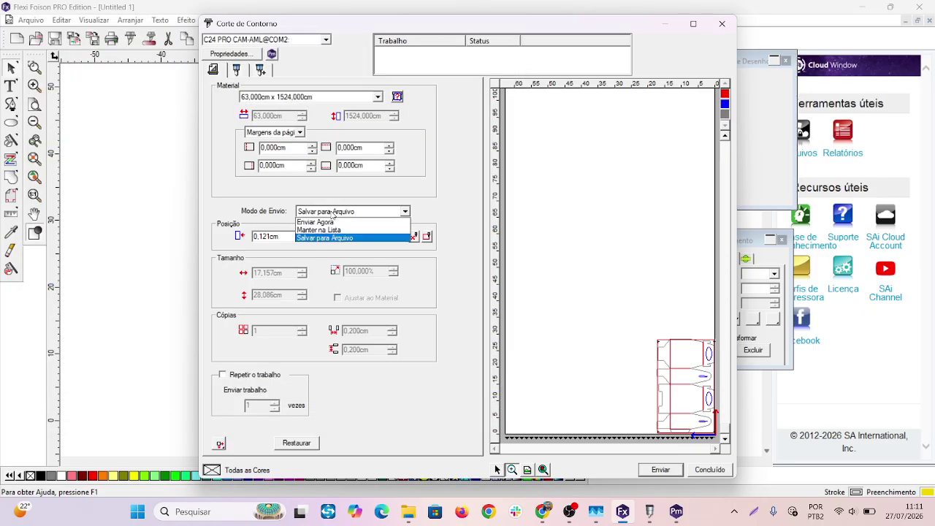
{"action": "left_click", "coordinate": [332, 222]}
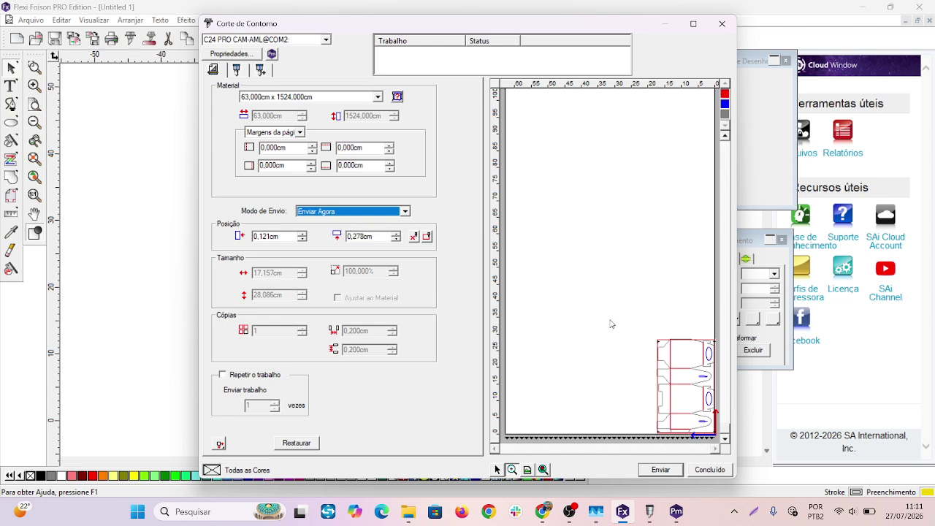
{"action": "left_click", "coordinate": [679, 471]}
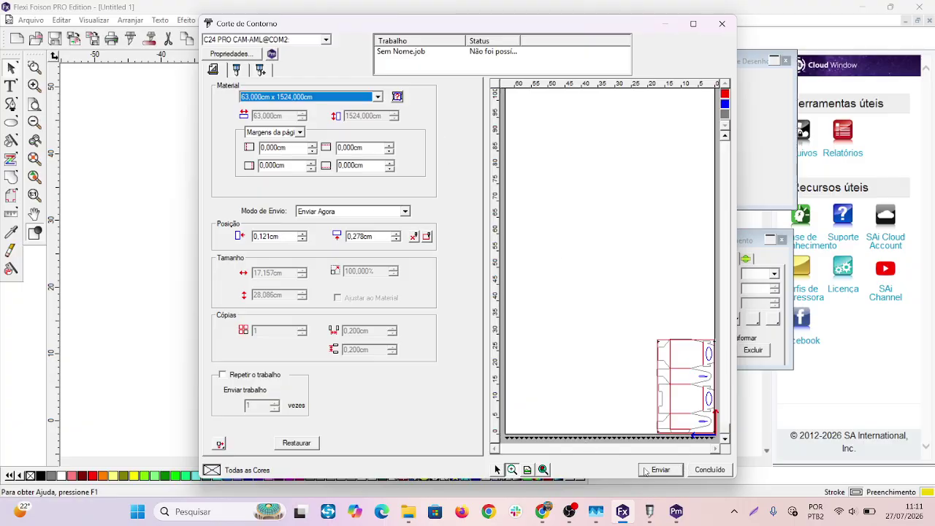
- Look over the available cutting devices without switching cutter, and close the contour cut setup
{"action": "left_click", "coordinate": [324, 40]}
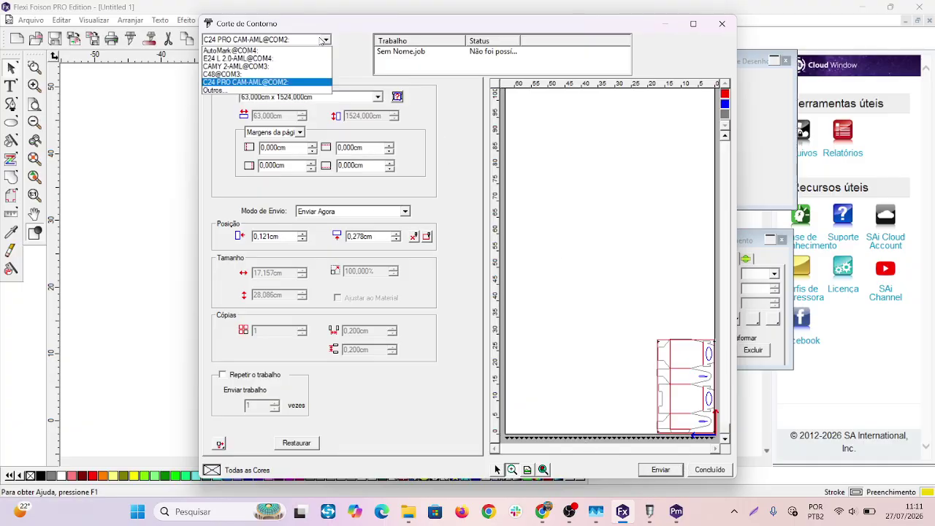
{"action": "left_click", "coordinate": [462, 176]}
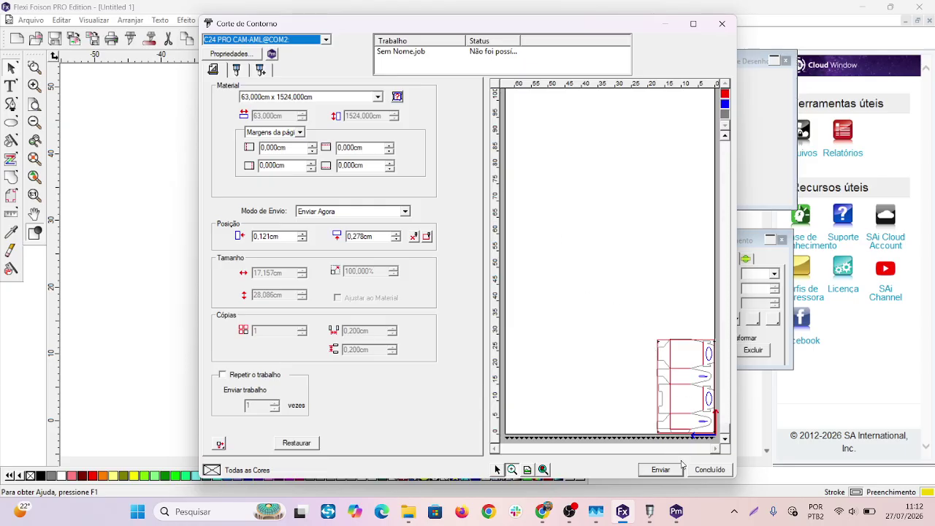
{"action": "mouse_move", "coordinate": [676, 510]}
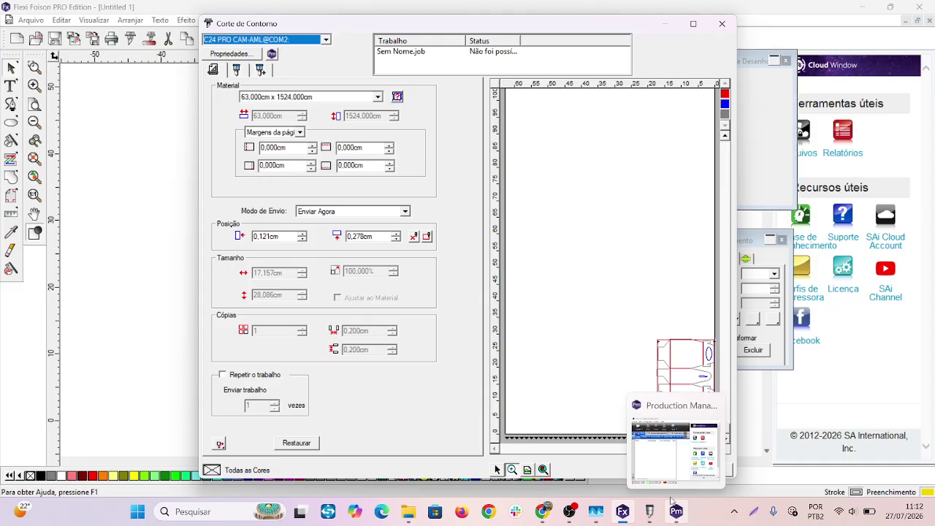
{"action": "left_click", "coordinate": [632, 309]}
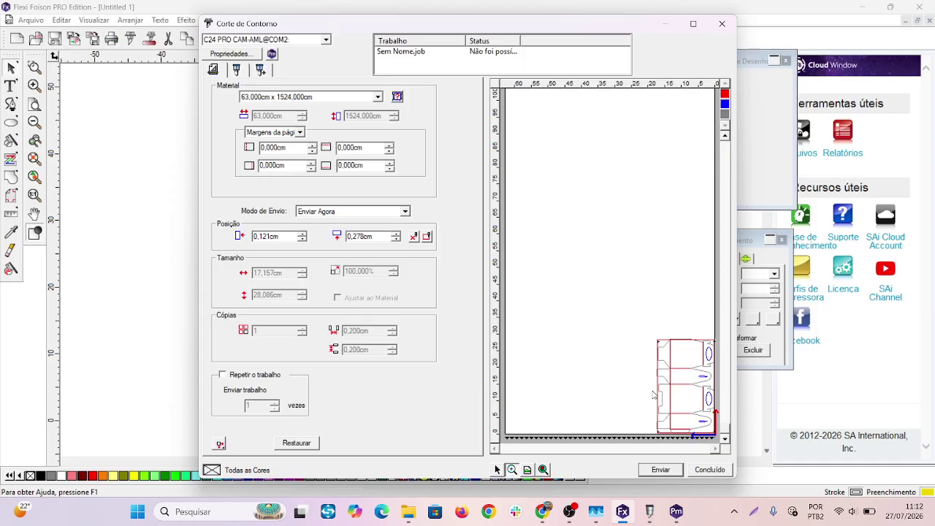
{"action": "left_click", "coordinate": [727, 472]}
- Move the printed box artwork off the page to the left and inspect the dashed red fold lines left on the page
{"action": "left_click", "coordinate": [450, 254]}
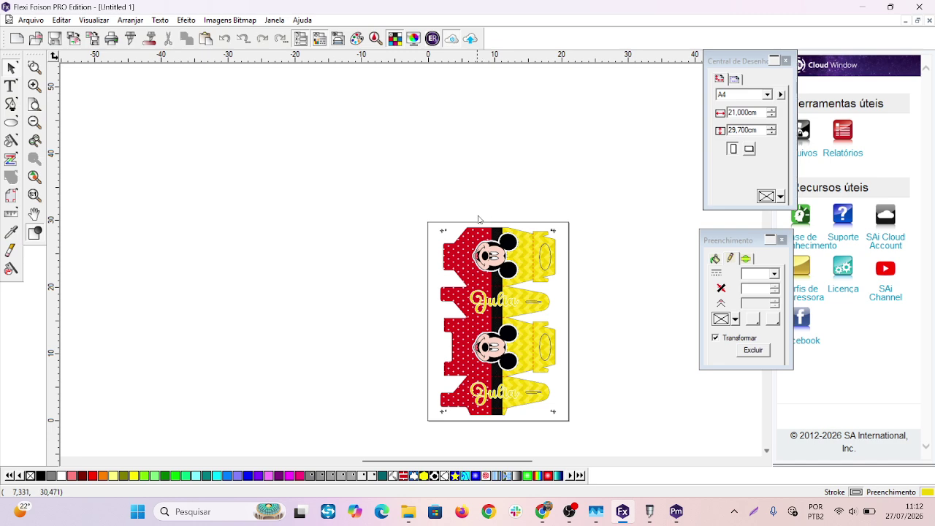
{"action": "left_click_drag", "start_coordinate": [450, 255], "coordinate": [300, 234]}
{"action": "scroll", "coordinate": [495, 329], "scroll_direction": "up", "scroll_amount": 2}
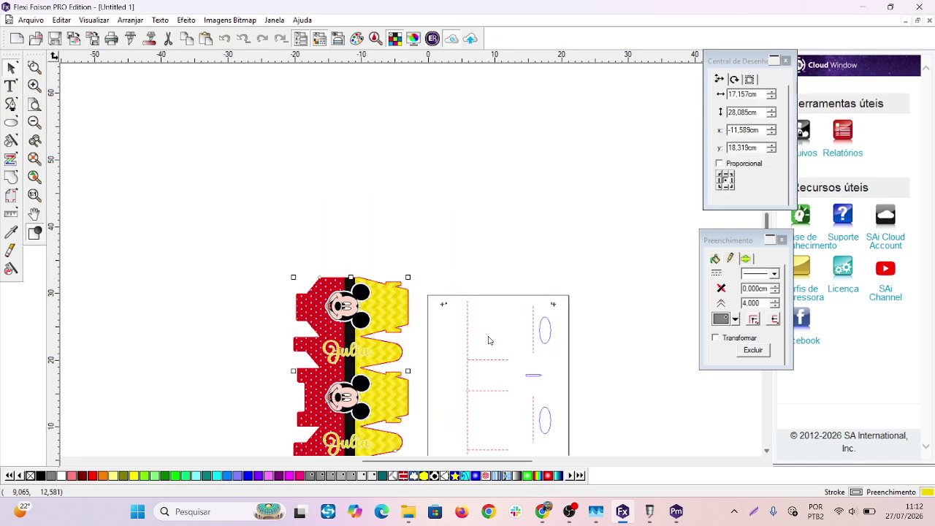
{"action": "scroll", "coordinate": [498, 301], "scroll_direction": "up", "scroll_amount": 2}
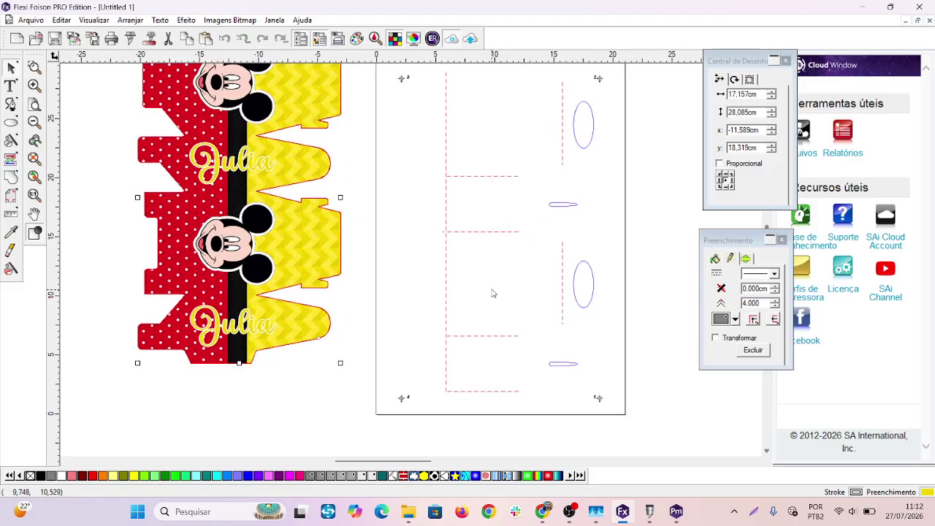
{"action": "left_click_drag", "start_coordinate": [480, 233], "coordinate": [491, 182]}
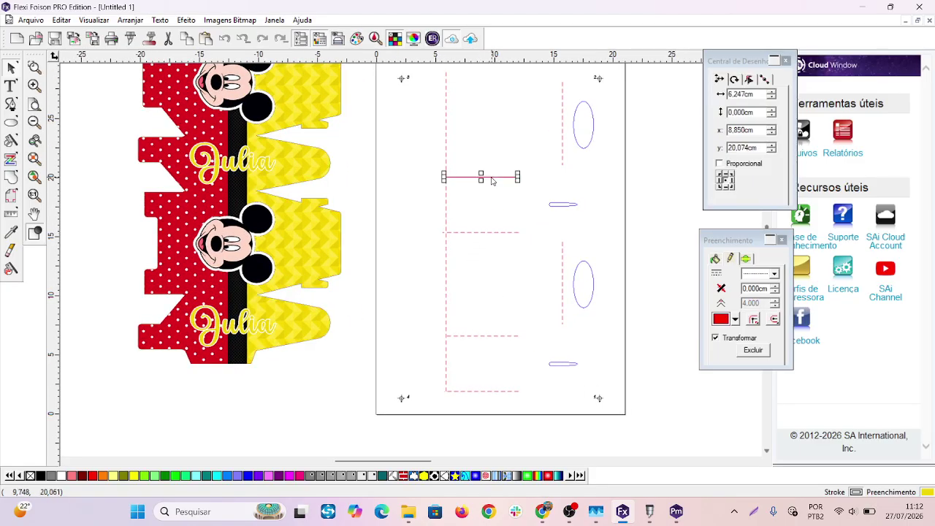
{"action": "left_click", "coordinate": [562, 150]}
{"action": "left_click", "coordinate": [422, 173]}
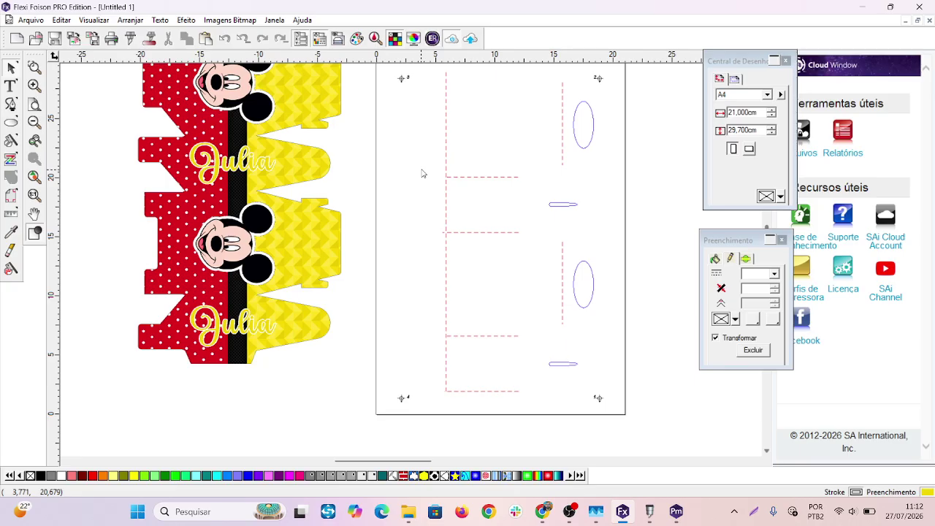
- Select all objects with a Red stroke by attributes and change the fold lines' stroke style from dashed to solid
{"action": "key", "text": "ctrl+shift+a"}
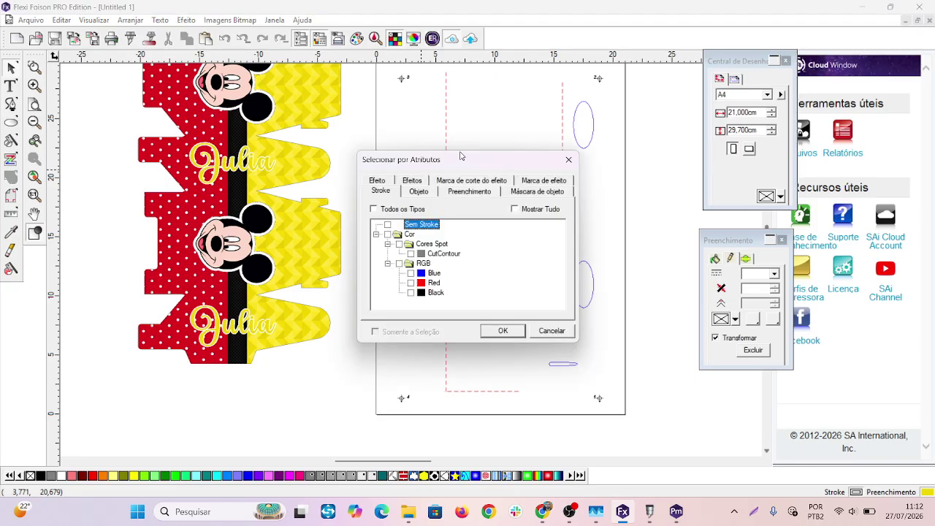
{"action": "left_click_drag", "start_coordinate": [460, 160], "coordinate": [272, 136]}
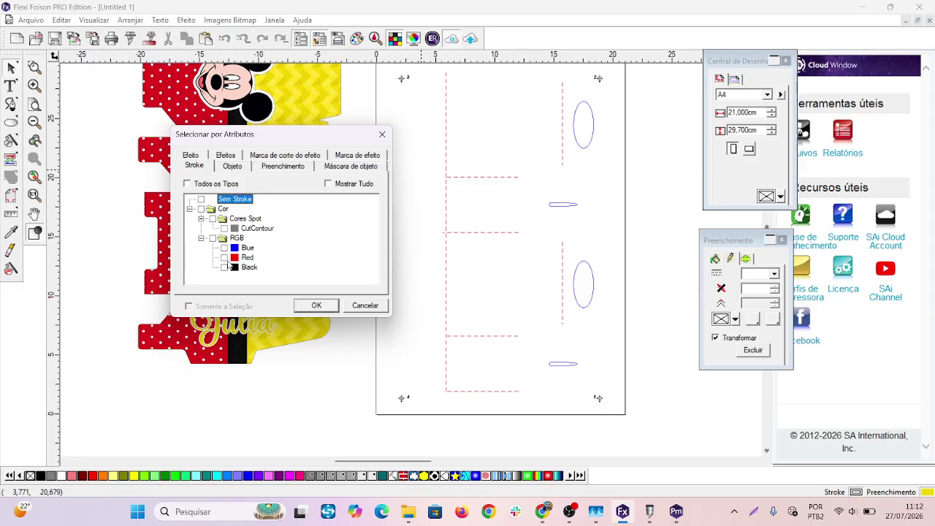
{"action": "left_click", "coordinate": [311, 305]}
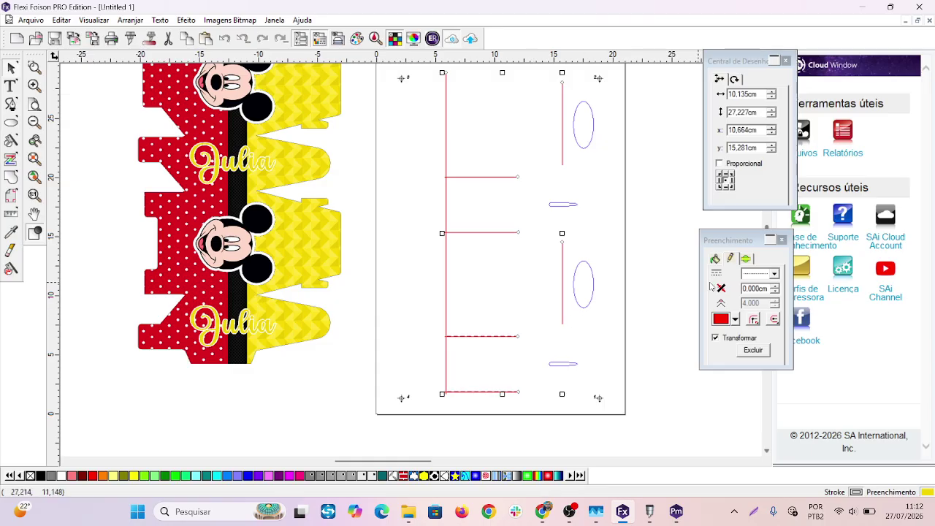
{"action": "left_click", "coordinate": [731, 258]}
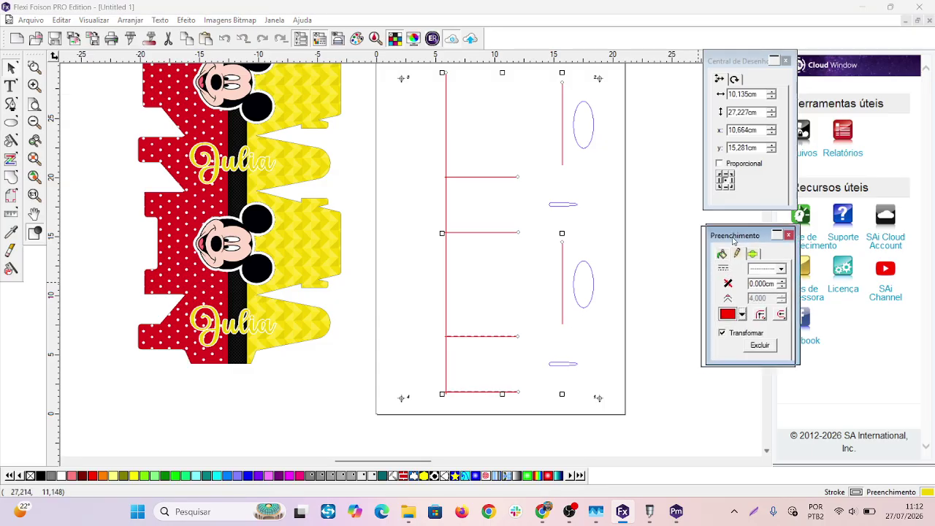
{"action": "left_click", "coordinate": [776, 271]}
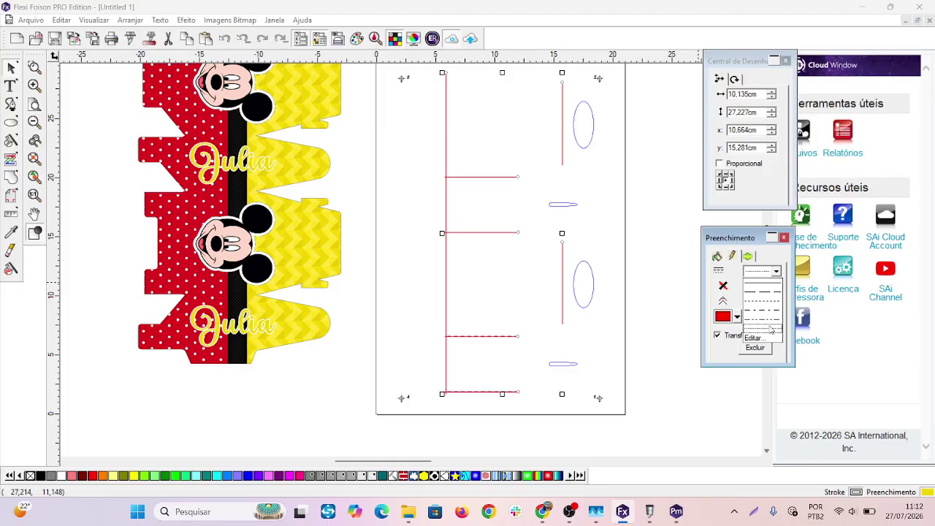
{"action": "left_click", "coordinate": [761, 287]}
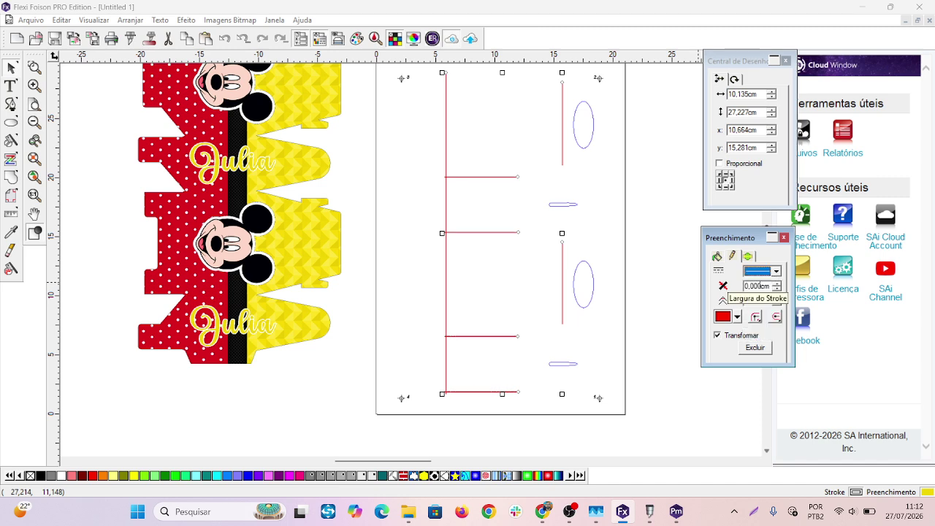
{"action": "left_click", "coordinate": [672, 278]}
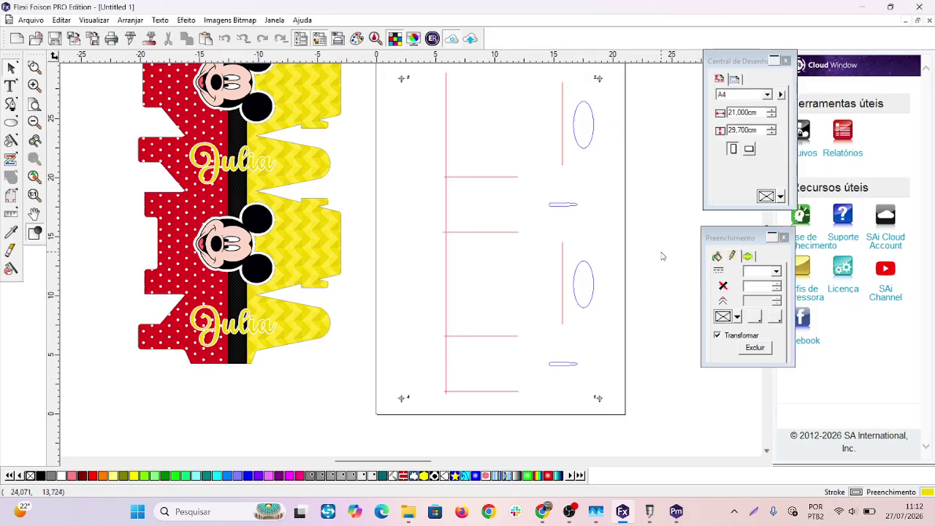
- Centre the box artwork back on the page over the fold lines and inner cuts, and select everything including the registration marks
{"action": "scroll", "coordinate": [660, 255], "scroll_direction": "down", "scroll_amount": 1}
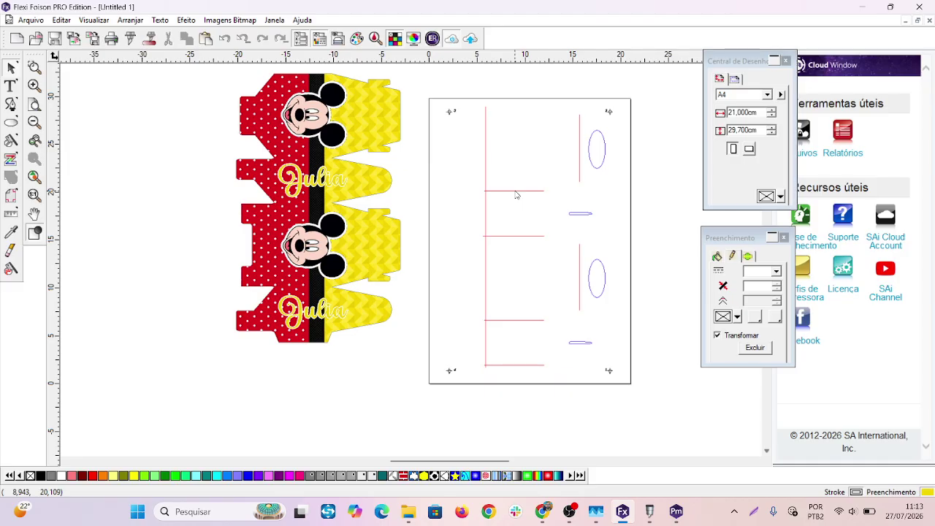
{"action": "left_click", "coordinate": [608, 168]}
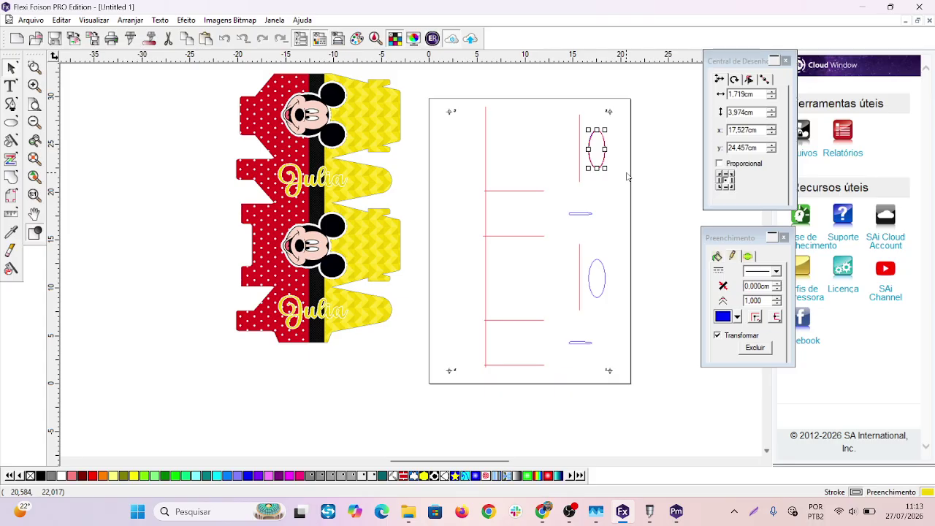
{"action": "left_click", "coordinate": [577, 162]}
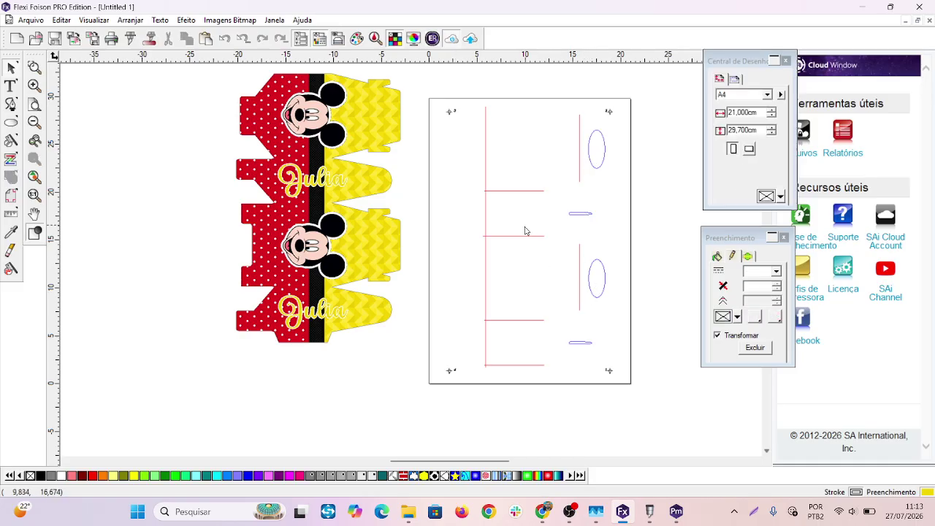
{"action": "left_click", "coordinate": [488, 174]}
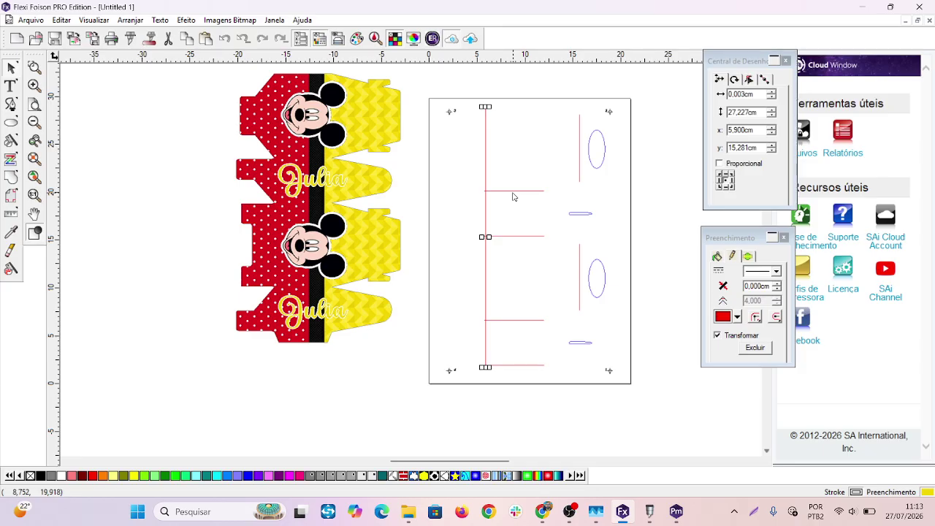
{"action": "left_click", "coordinate": [188, 175]}
{"action": "left_click", "coordinate": [273, 133]}
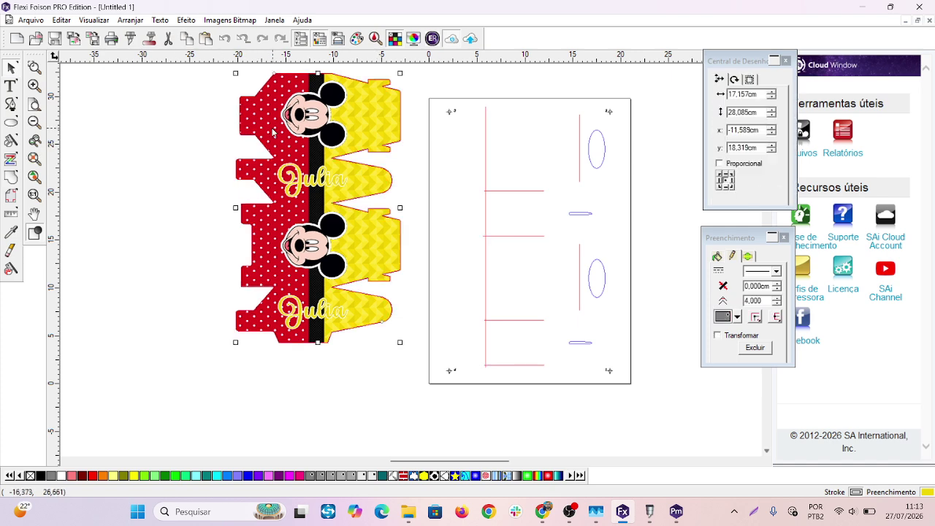
{"action": "key", "text": "F5"}
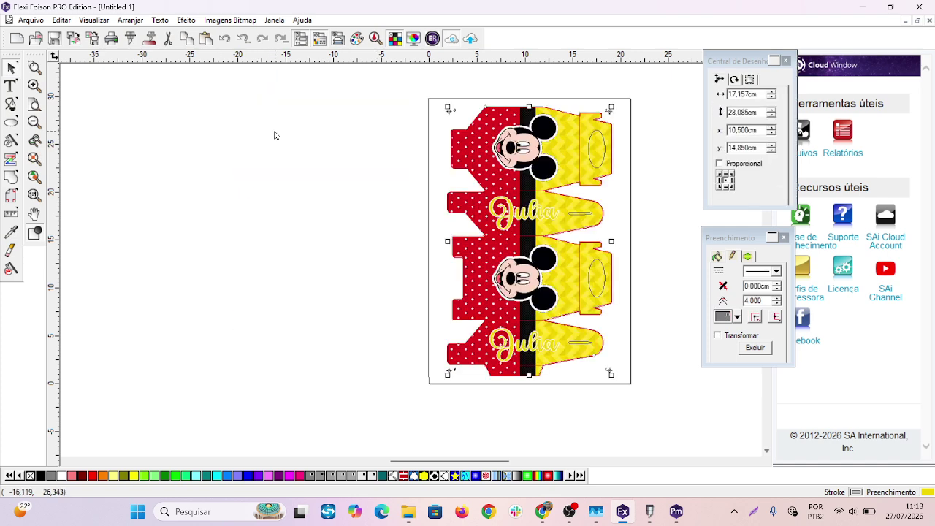
{"action": "left_click", "coordinate": [165, 132]}
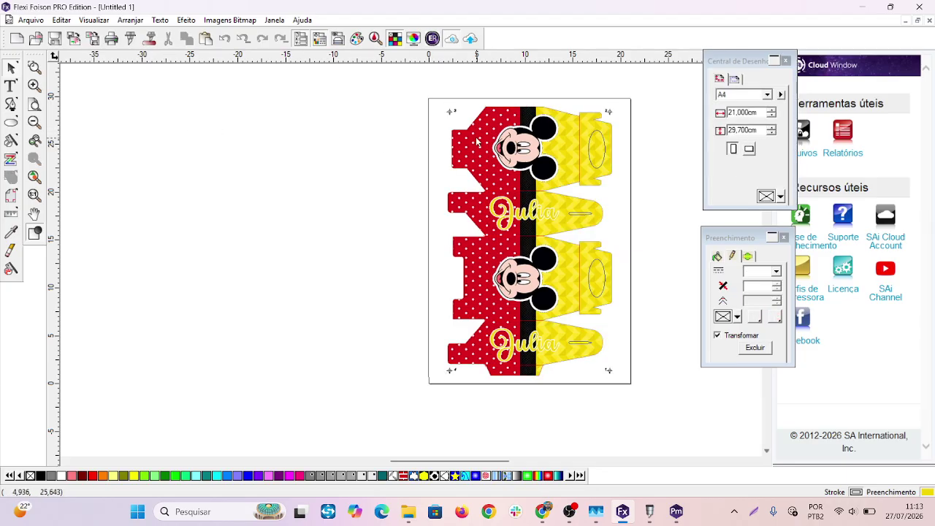
{"action": "key", "text": "ctrl+a"}
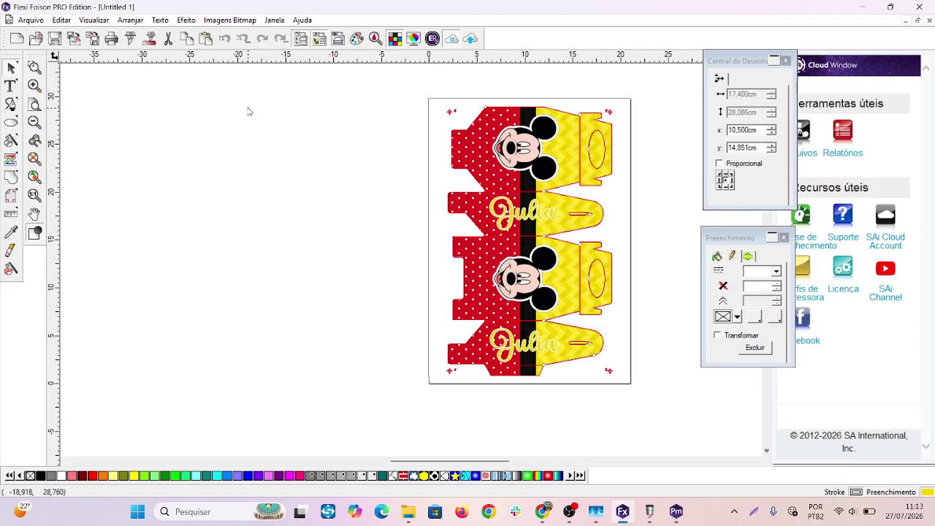
- Open the contour cut setup and look over the driver options for the Red, Blue and CutContour colours
{"action": "left_click", "coordinate": [151, 39]}
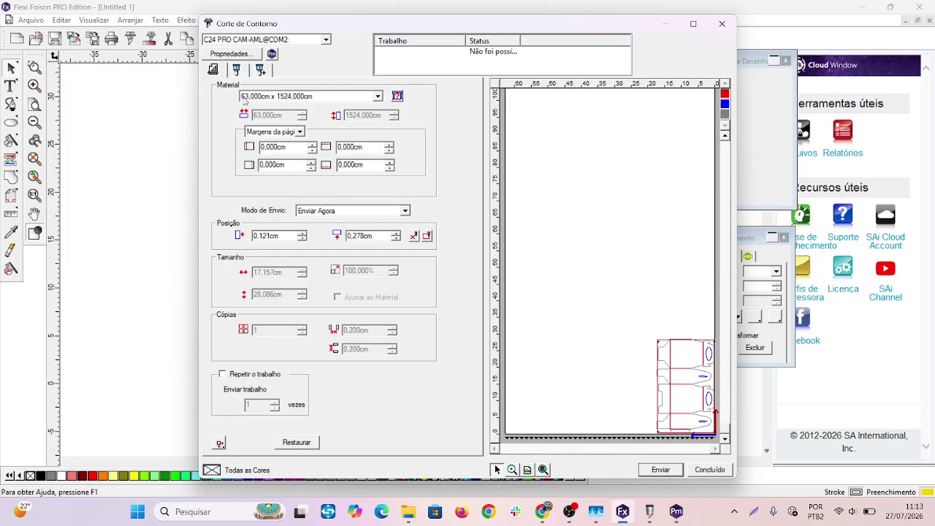
{"action": "left_click", "coordinate": [238, 69]}
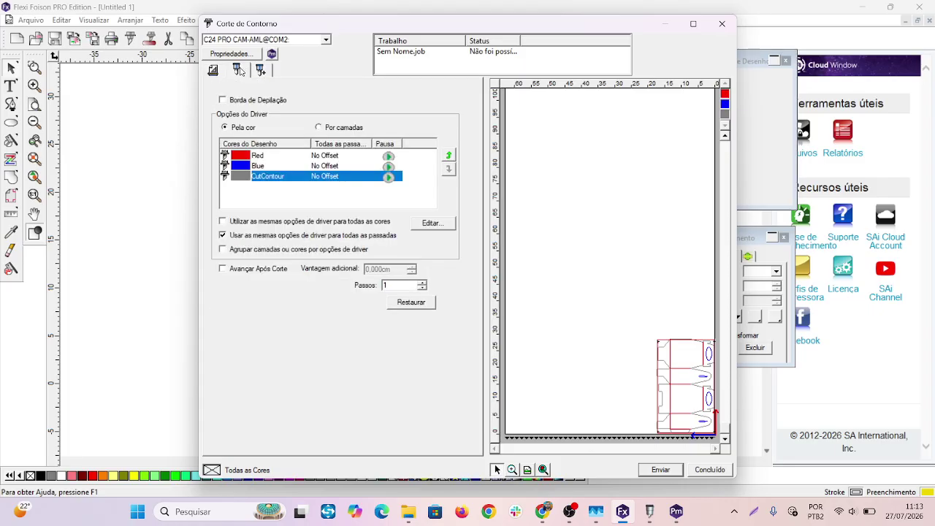
{"action": "left_click", "coordinate": [289, 156]}
{"action": "left_click", "coordinate": [281, 168]}
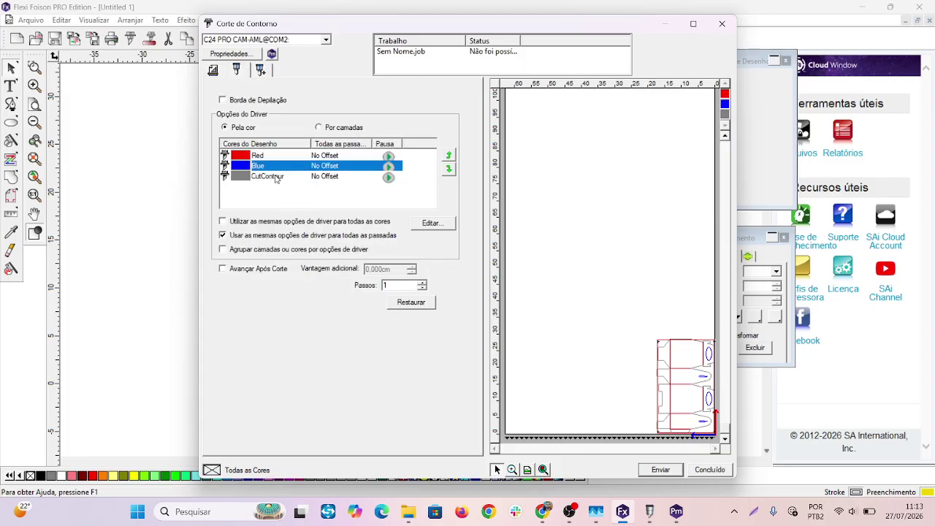
{"action": "left_click", "coordinate": [278, 177]}
{"action": "left_click", "coordinate": [275, 168]}
- Enable the Force option for the Red fold lines and set it to 18 in the cutter's driver options
{"action": "left_click", "coordinate": [254, 157]}
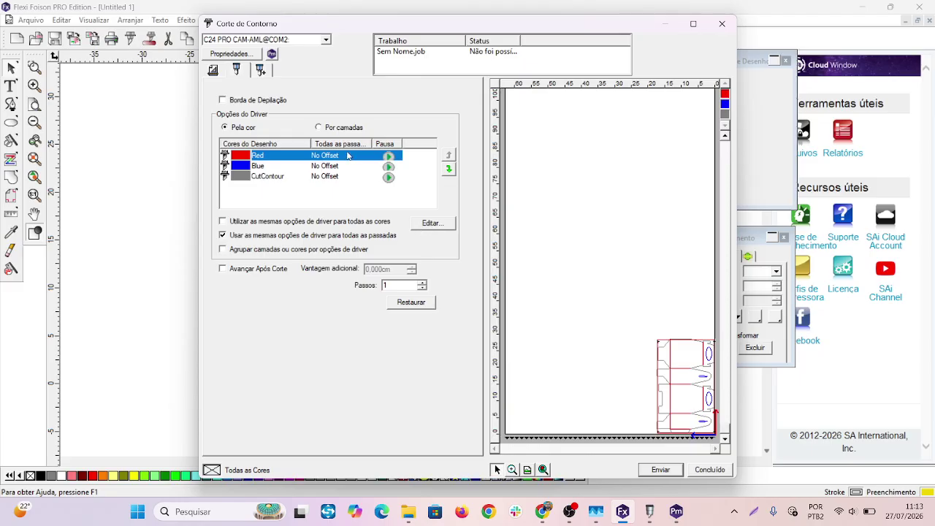
{"action": "left_click", "coordinate": [428, 230]}
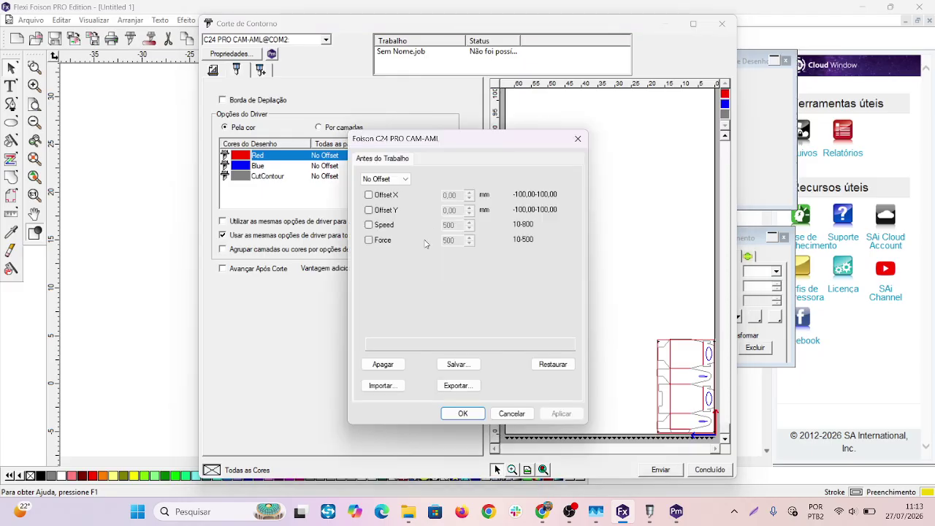
{"action": "left_click", "coordinate": [369, 241]}
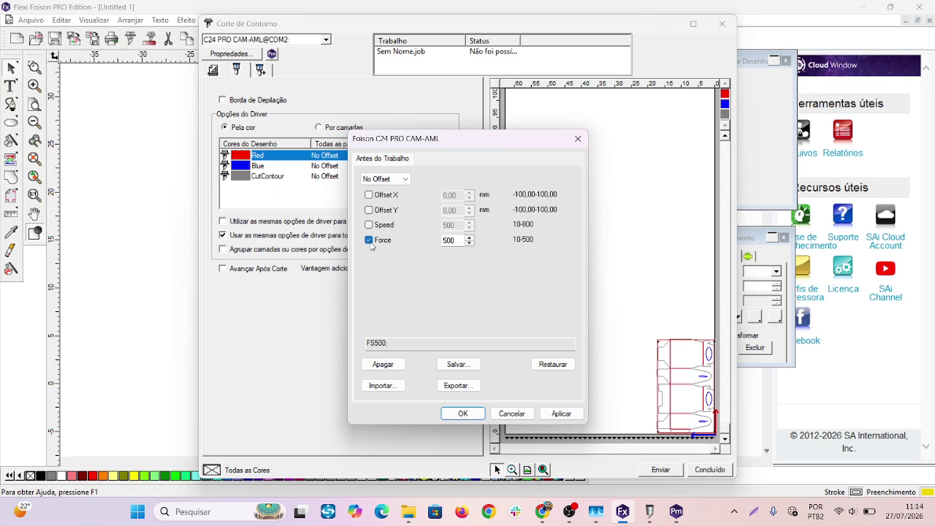
{"action": "double_click", "coordinate": [446, 241]}
{"action": "type", "text": "18"}
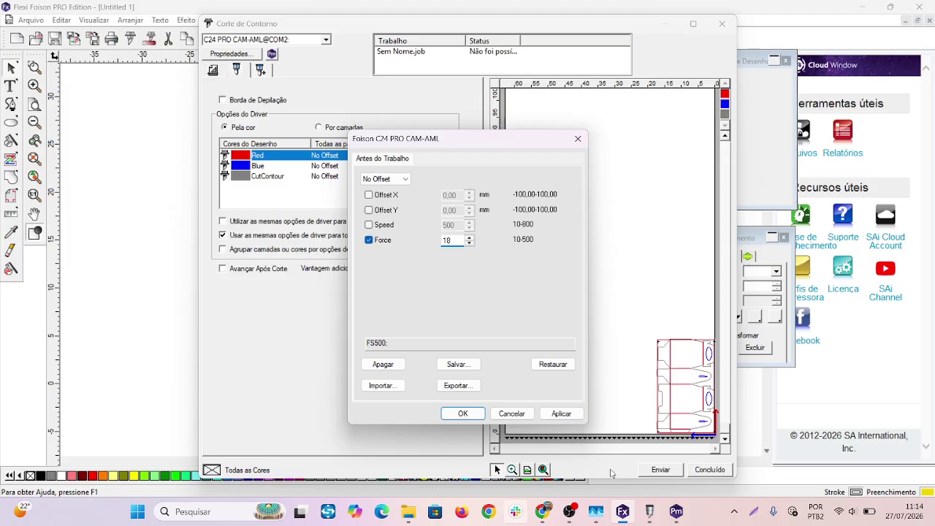
{"action": "left_click", "coordinate": [568, 414]}
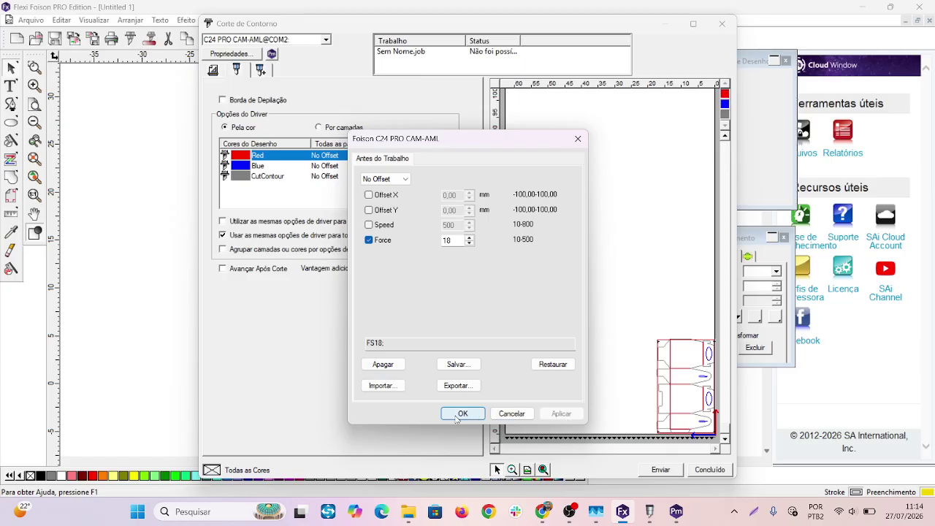
{"action": "left_click", "coordinate": [462, 414]}
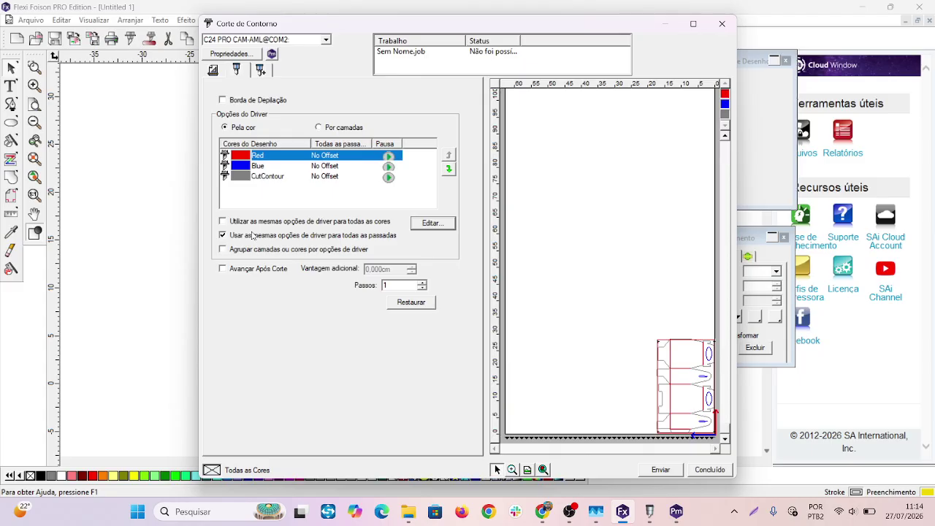
- Enable the Force option for the Blue inner cuts and set it to 35
{"action": "left_click", "coordinate": [275, 168]}
{"action": "left_click", "coordinate": [274, 178]}
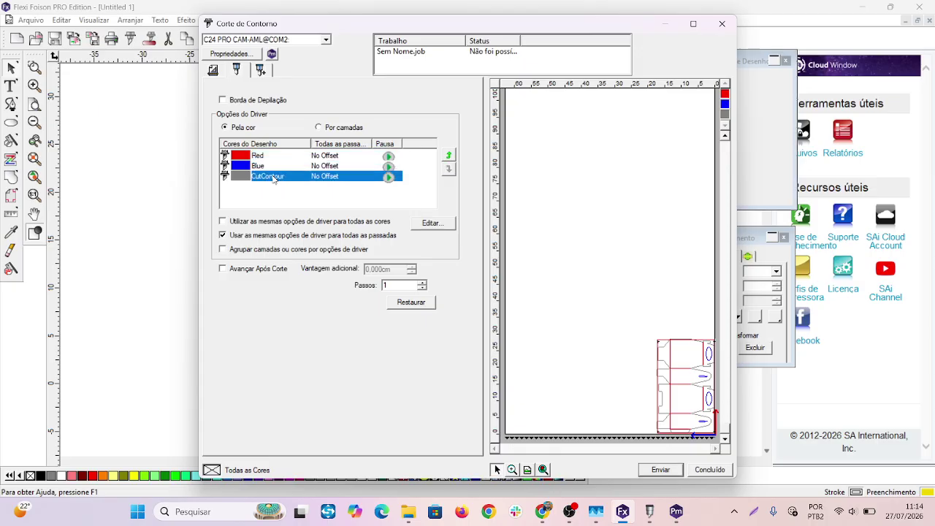
{"action": "left_click", "coordinate": [269, 167]}
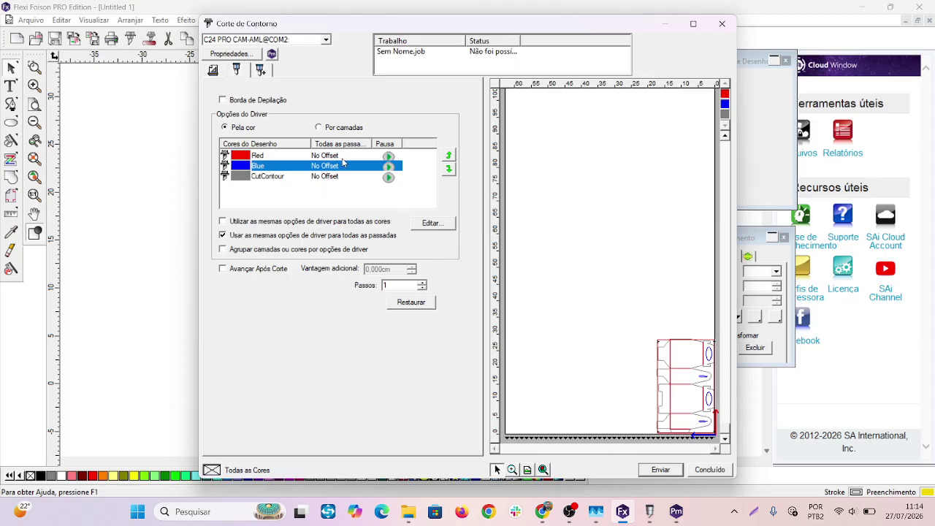
{"action": "left_click", "coordinate": [431, 224]}
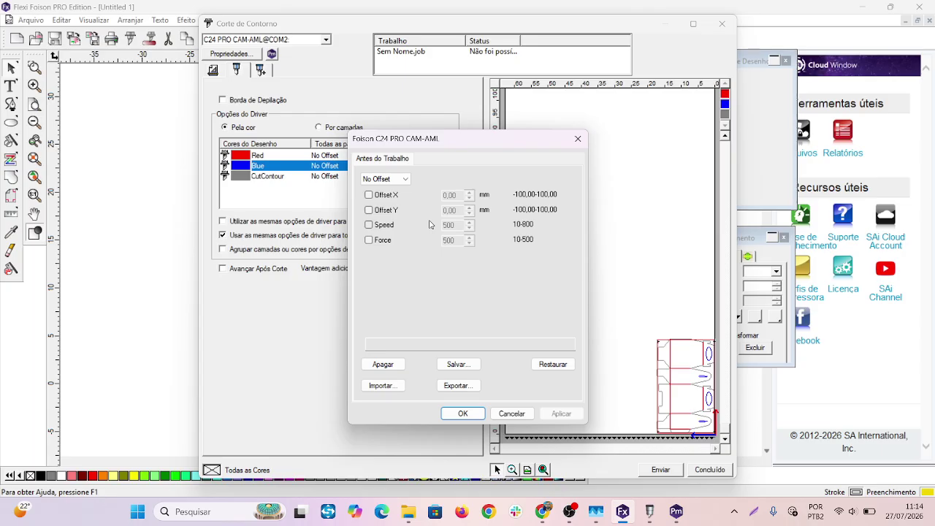
{"action": "left_click", "coordinate": [368, 241]}
{"action": "key", "text": "Tab"}
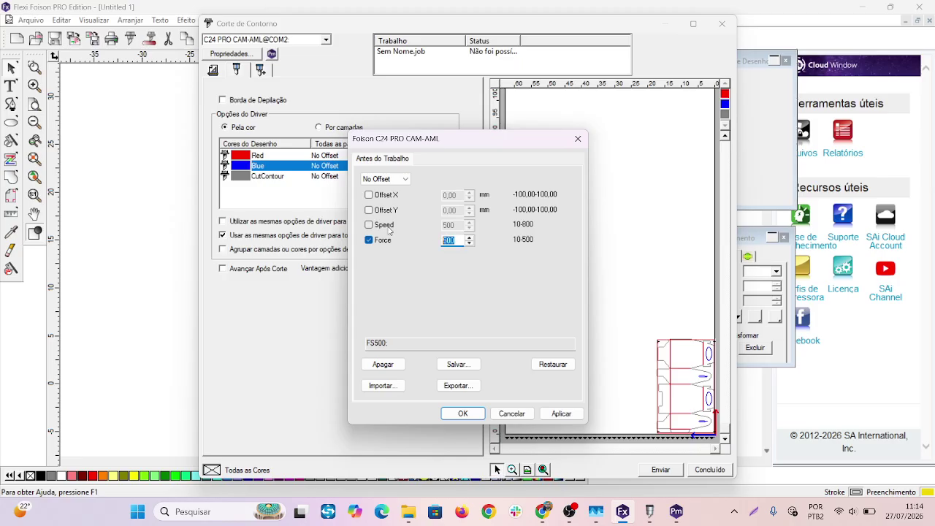
{"action": "type", "text": "35"}
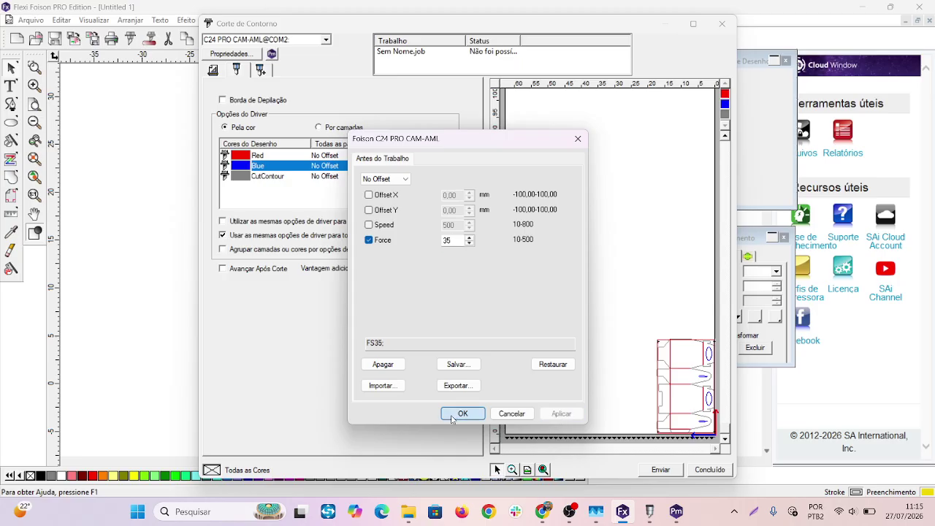
{"action": "left_click", "coordinate": [453, 416]}
- Exclude the Blue and Red lines from the cut so that only the CutContour outline is active
{"action": "left_click", "coordinate": [276, 182]}
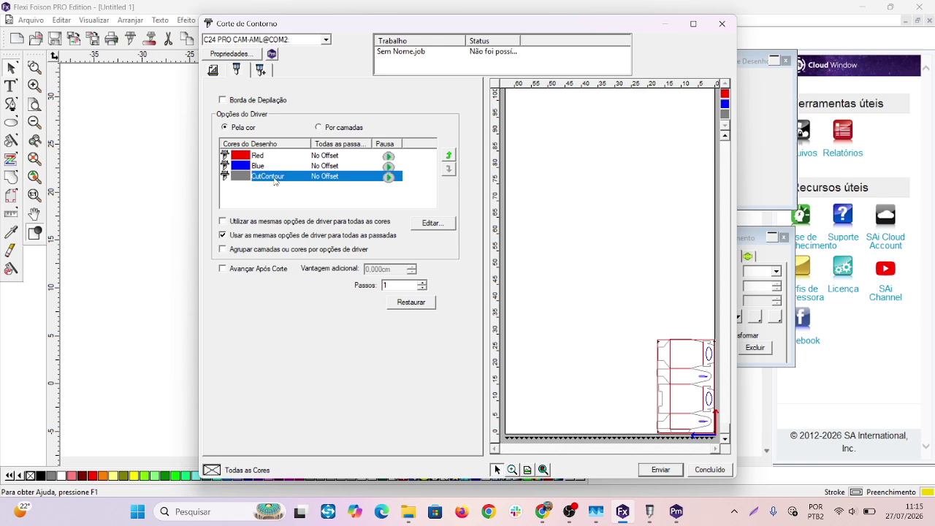
{"action": "left_click", "coordinate": [224, 166]}
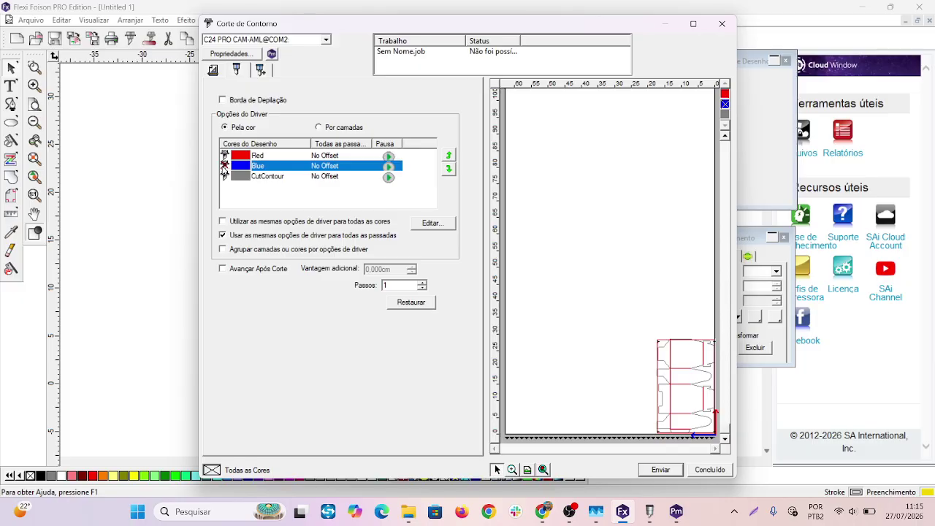
{"action": "left_click", "coordinate": [224, 155]}
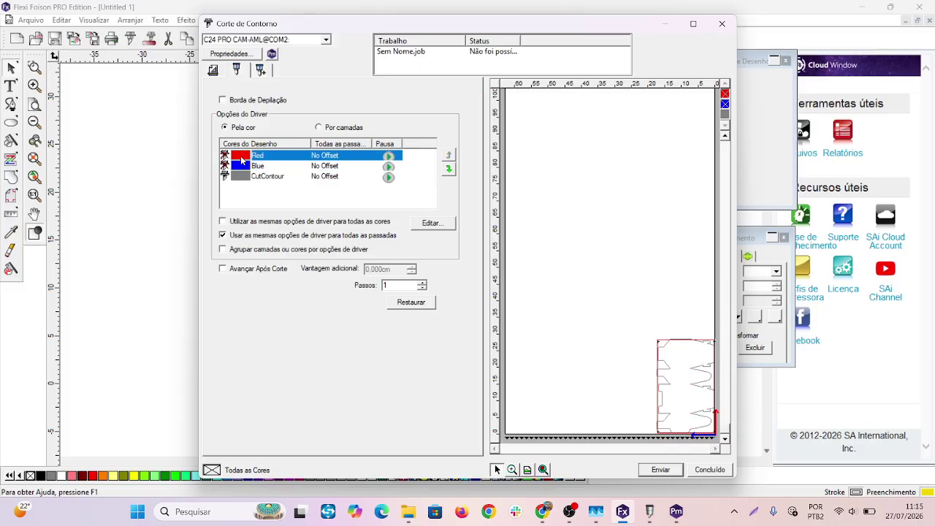
- Enable the Force option for the CutContour outline and set it to 35
{"action": "left_click", "coordinate": [270, 178]}
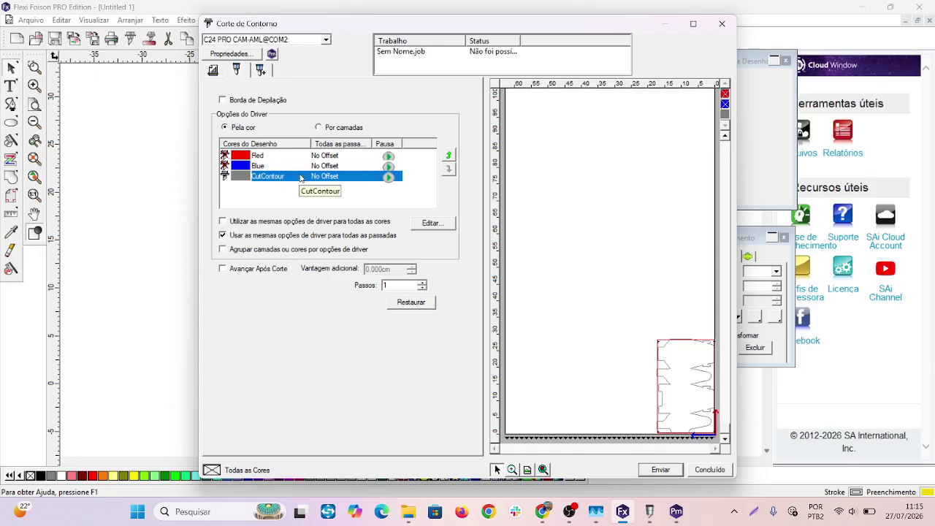
{"action": "left_click", "coordinate": [431, 229]}
{"action": "left_click", "coordinate": [370, 240]}
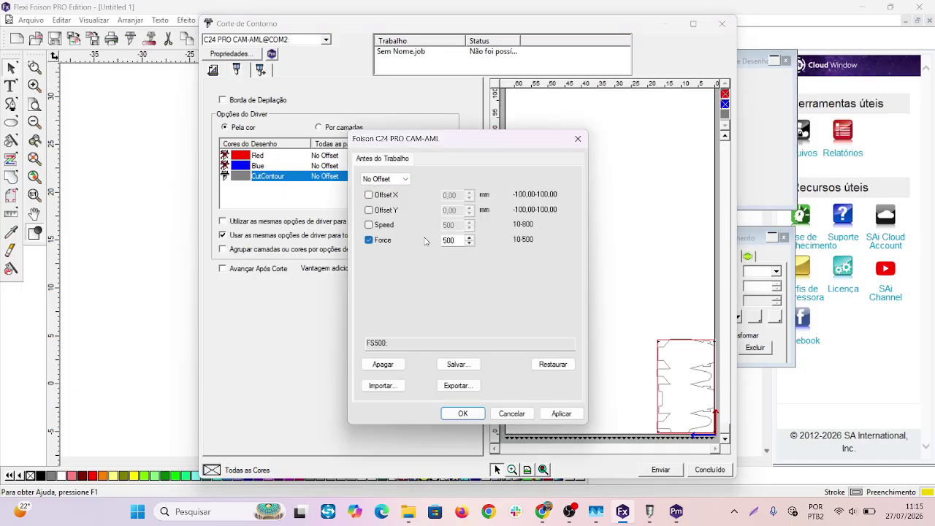
{"action": "double_click", "coordinate": [451, 241]}
{"action": "type", "text": "35"}
{"action": "left_click", "coordinate": [562, 414]}
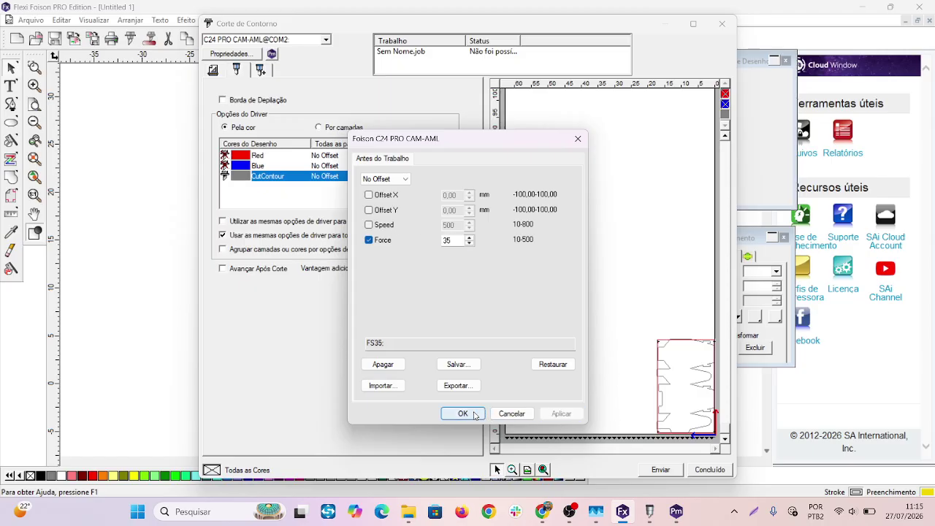
{"action": "left_click", "coordinate": [461, 412]}
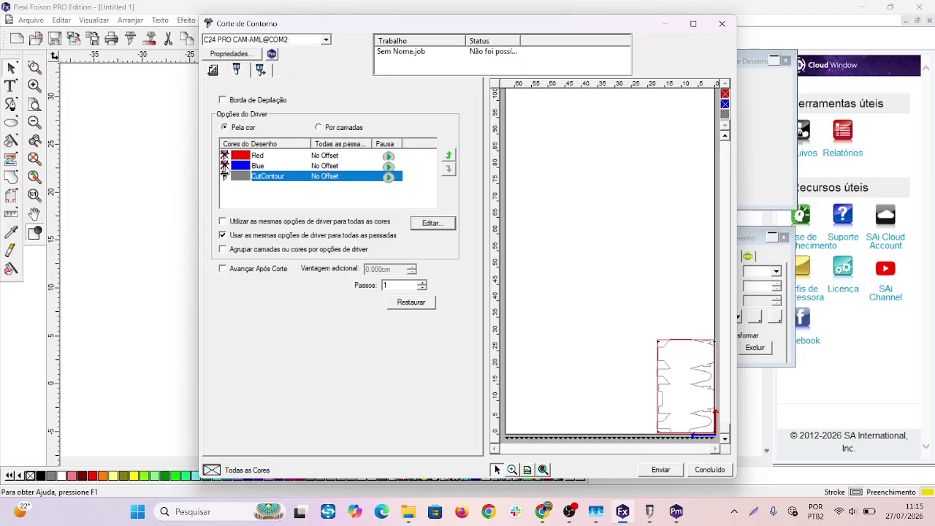
- Include the Blue and Red lines in the cut again and return to the material and position settings
{"action": "left_click", "coordinate": [225, 167]}
{"action": "left_click", "coordinate": [226, 156]}
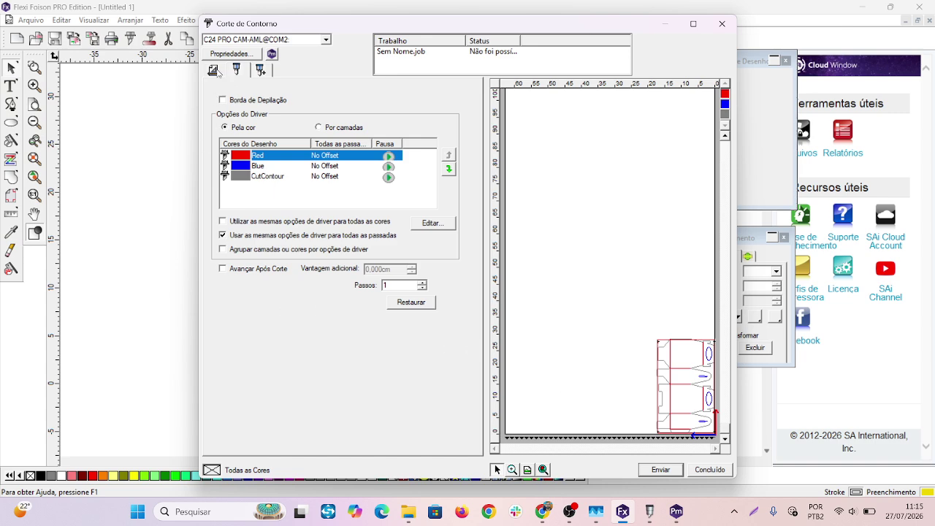
{"action": "left_click", "coordinate": [215, 70]}
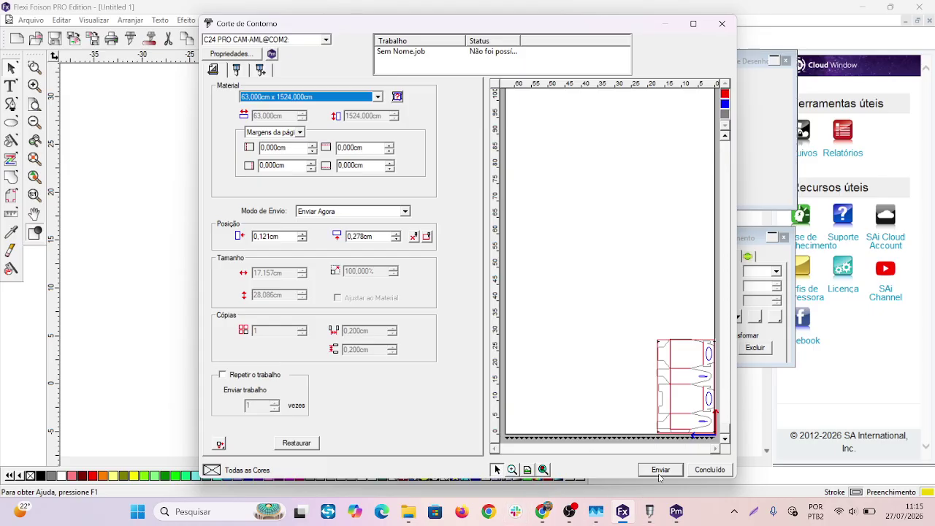
{"action": "mouse_move", "coordinate": [675, 521]}
- Exclude the Blue and CutContour lines in the driver options, leaving only the Red fold lines active
{"action": "left_click", "coordinate": [238, 70]}
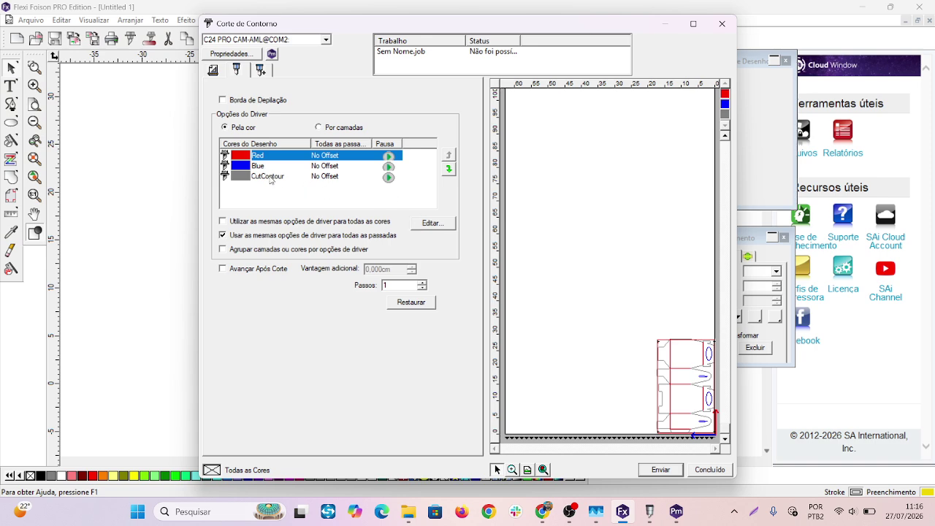
{"action": "left_click", "coordinate": [225, 166]}
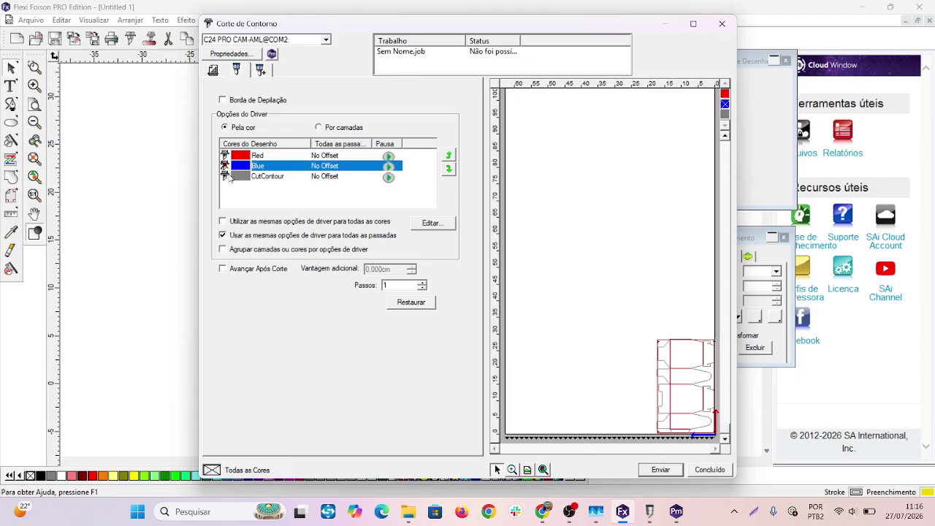
{"action": "left_click", "coordinate": [224, 176]}
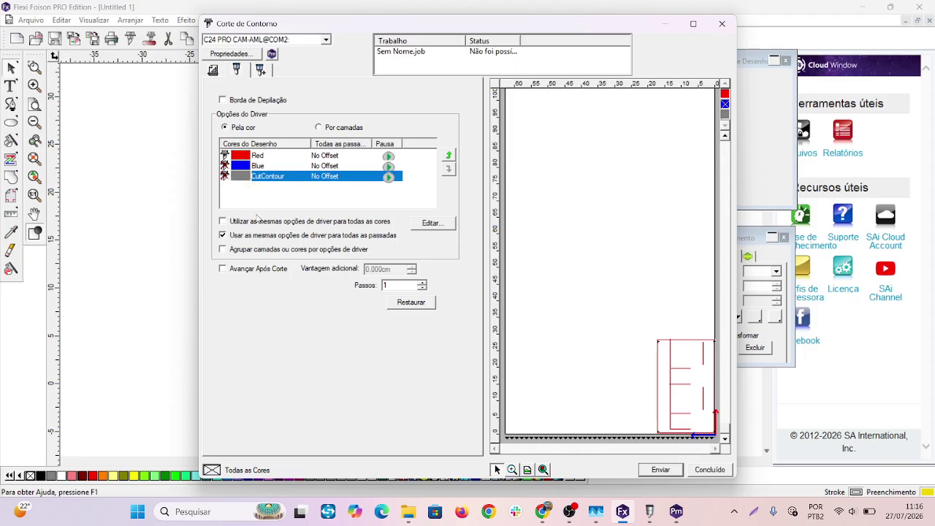
- Set the Red fold lines' force to 120 and enable their speed at 150
{"action": "left_click", "coordinate": [284, 159]}
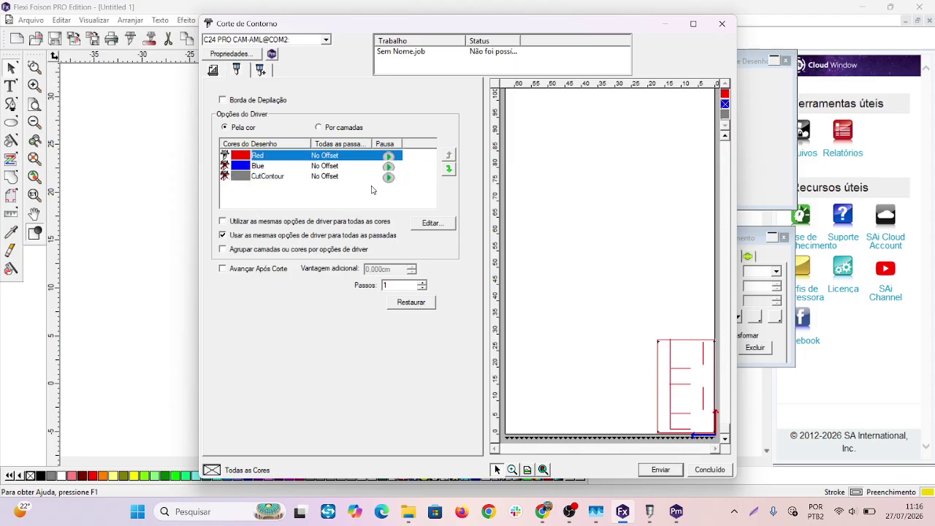
{"action": "left_click", "coordinate": [432, 223]}
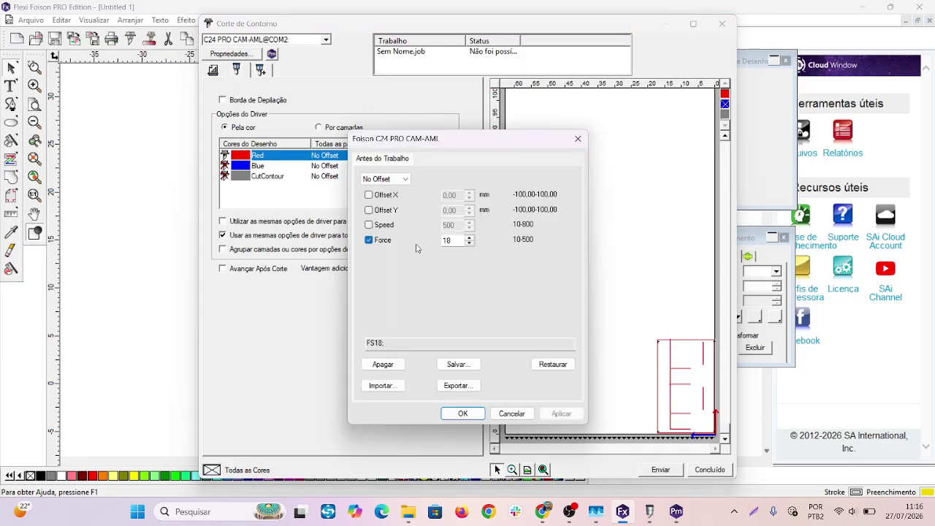
{"action": "double_click", "coordinate": [442, 243]}
{"action": "type", "text": "120"}
{"action": "left_click", "coordinate": [380, 227]}
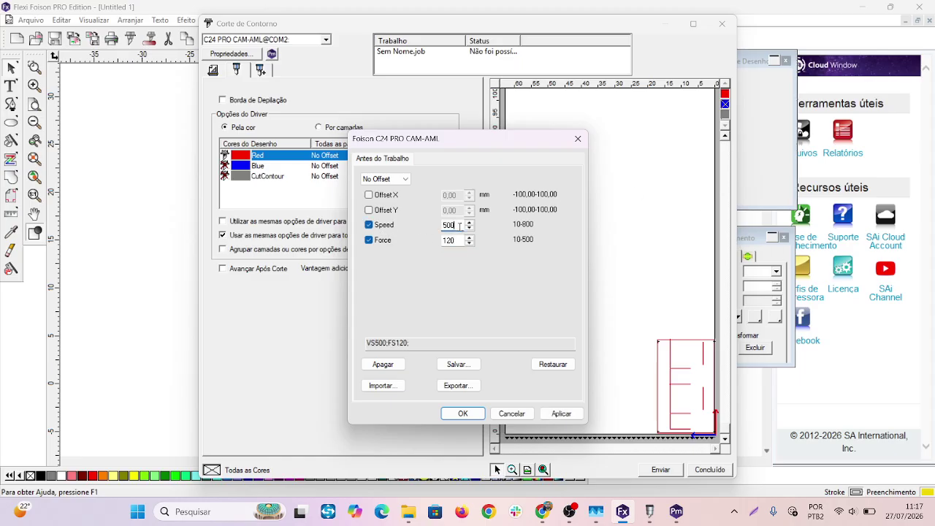
{"action": "key", "text": "Tab"}
{"action": "type", "text": "150"}
{"action": "left_click", "coordinate": [557, 417]}
{"action": "left_click", "coordinate": [463, 414]}
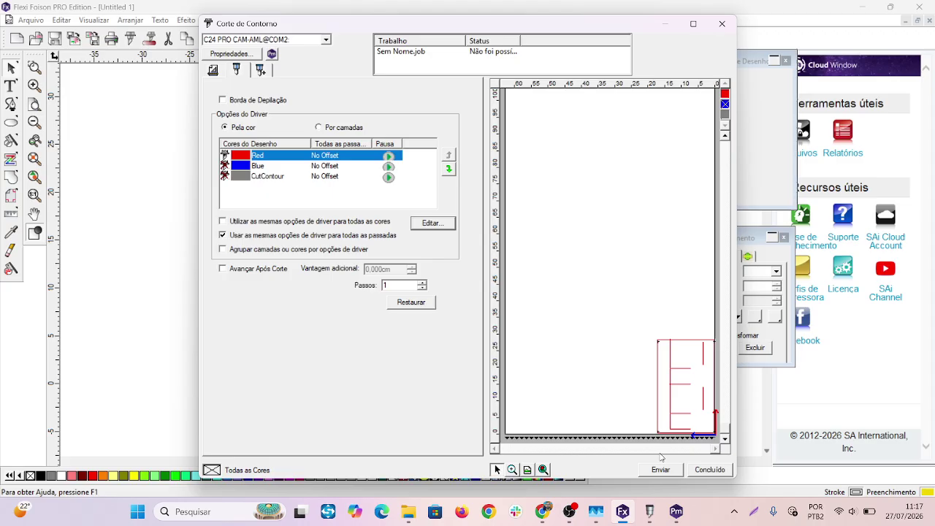
{"action": "left_click", "coordinate": [224, 155]}
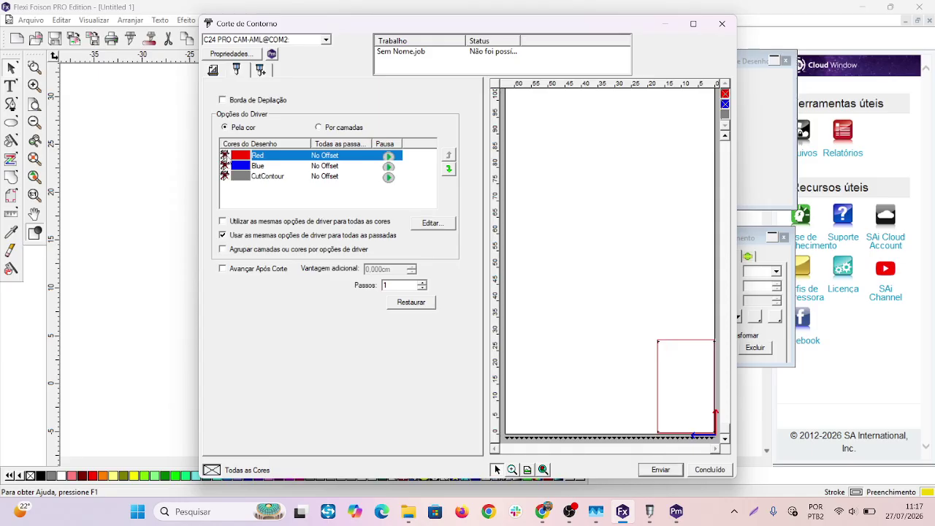
{"action": "double_click", "coordinate": [224, 155]}
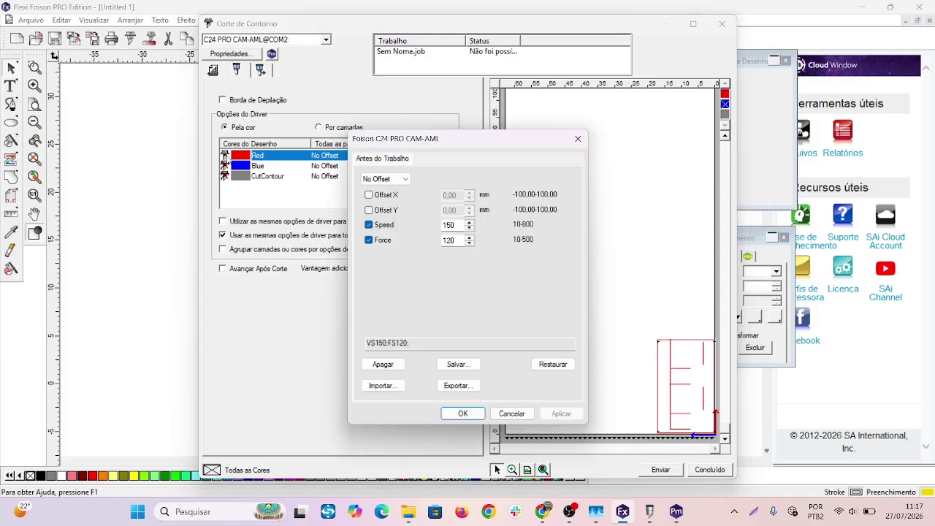
{"action": "left_click", "coordinate": [511, 413]}
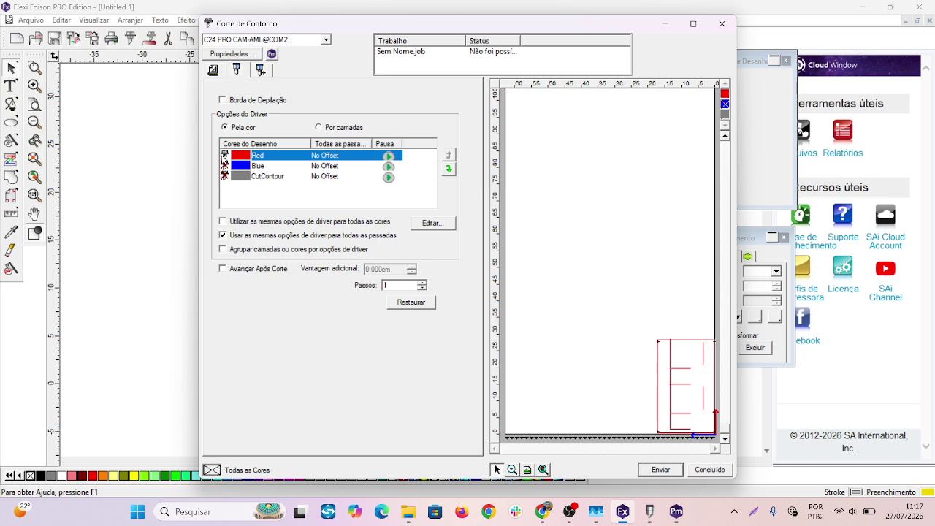
- Exclude the Red fold lines from the cut and activate the Blue inner cuts and the CutContour outline
{"action": "left_click", "coordinate": [224, 156]}
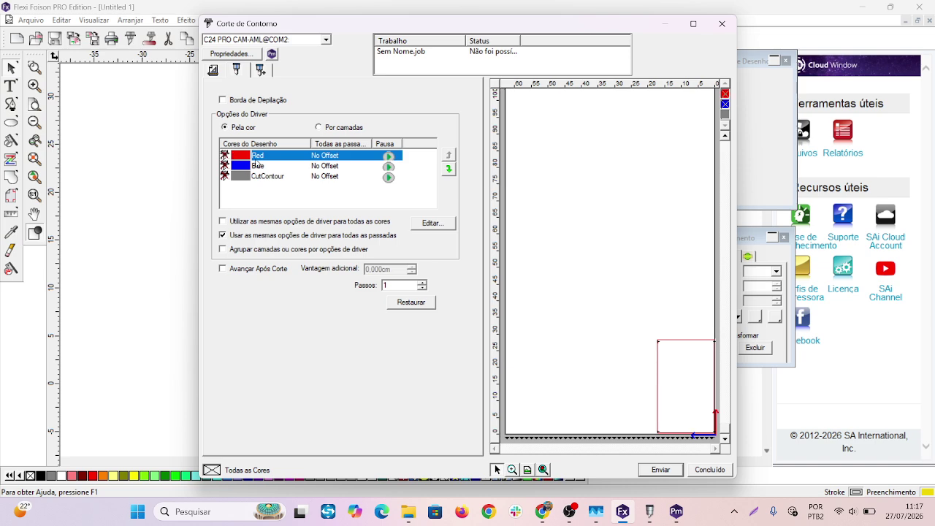
{"action": "left_click", "coordinate": [225, 166]}
{"action": "left_click", "coordinate": [224, 176]}
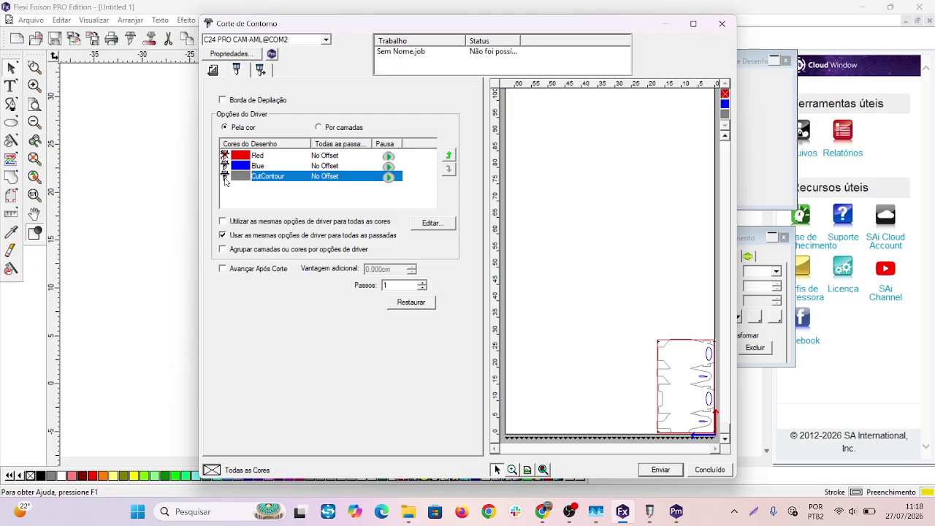
- Check the Blue inner cuts' driver options without changing them and go through the colours in the list
{"action": "left_click", "coordinate": [262, 168]}
{"action": "left_click", "coordinate": [420, 224]}
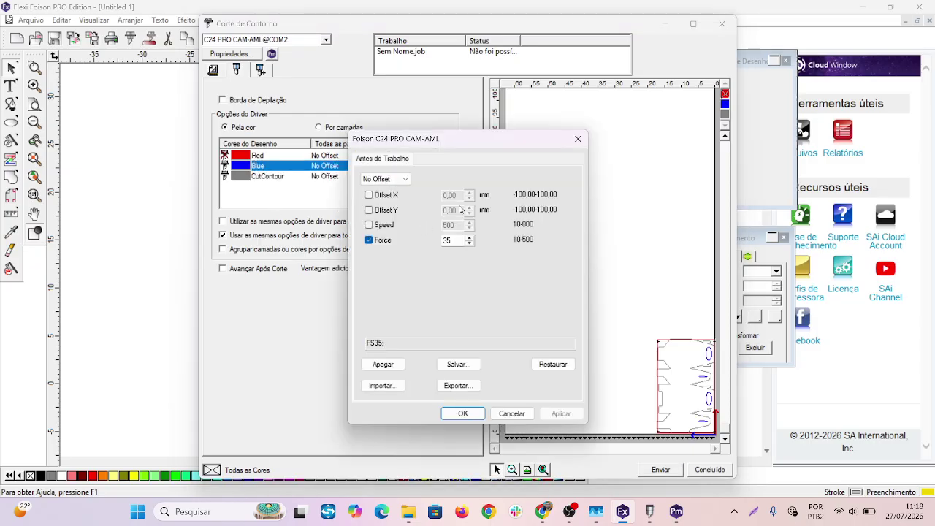
{"action": "left_click", "coordinate": [514, 415]}
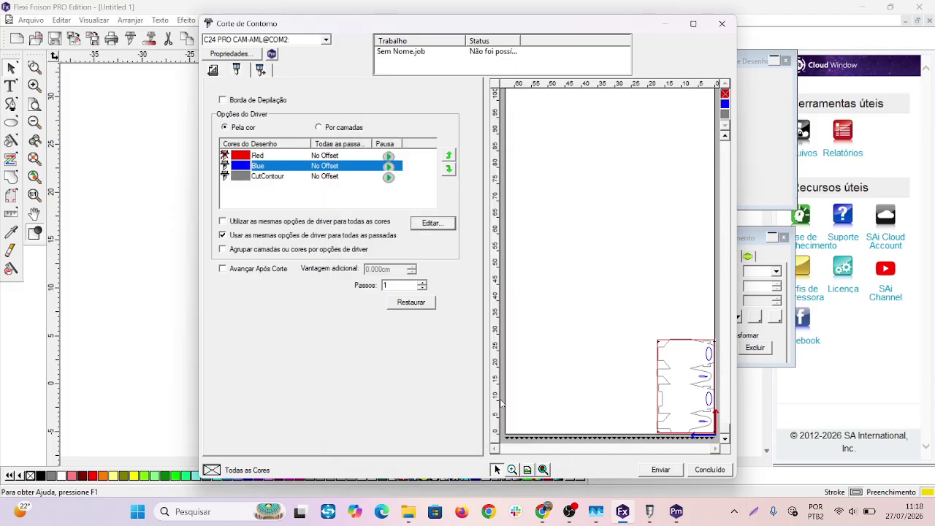
{"action": "left_click", "coordinate": [275, 180]}
{"action": "left_click", "coordinate": [276, 169]}
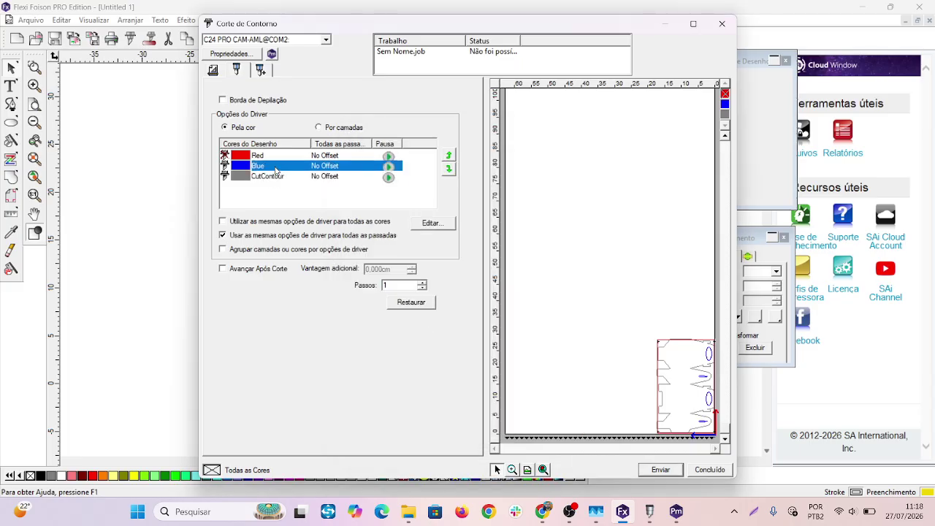
{"action": "left_click", "coordinate": [268, 157]}
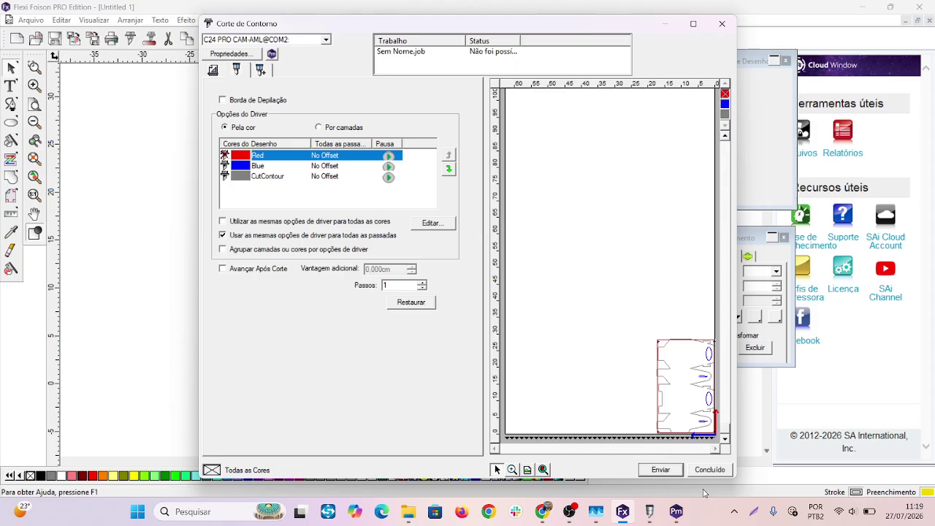
{"action": "left_click", "coordinate": [567, 512]}
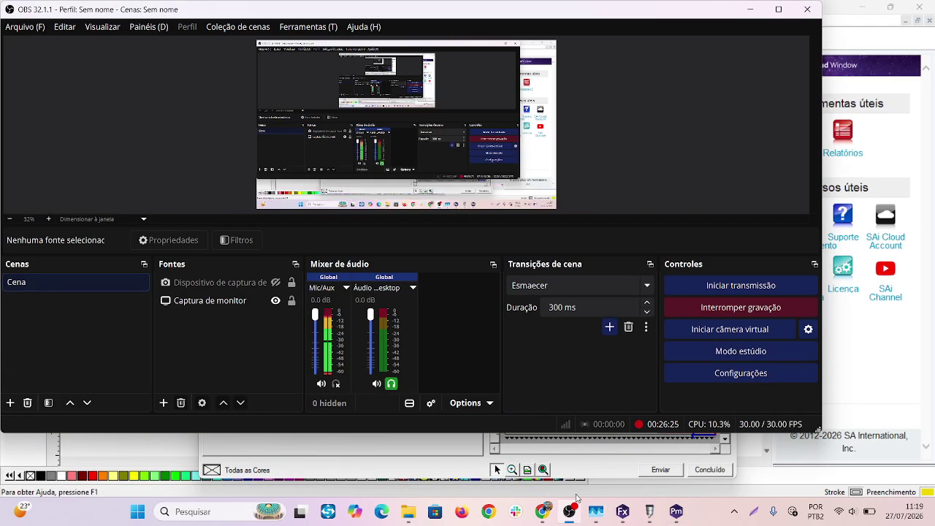